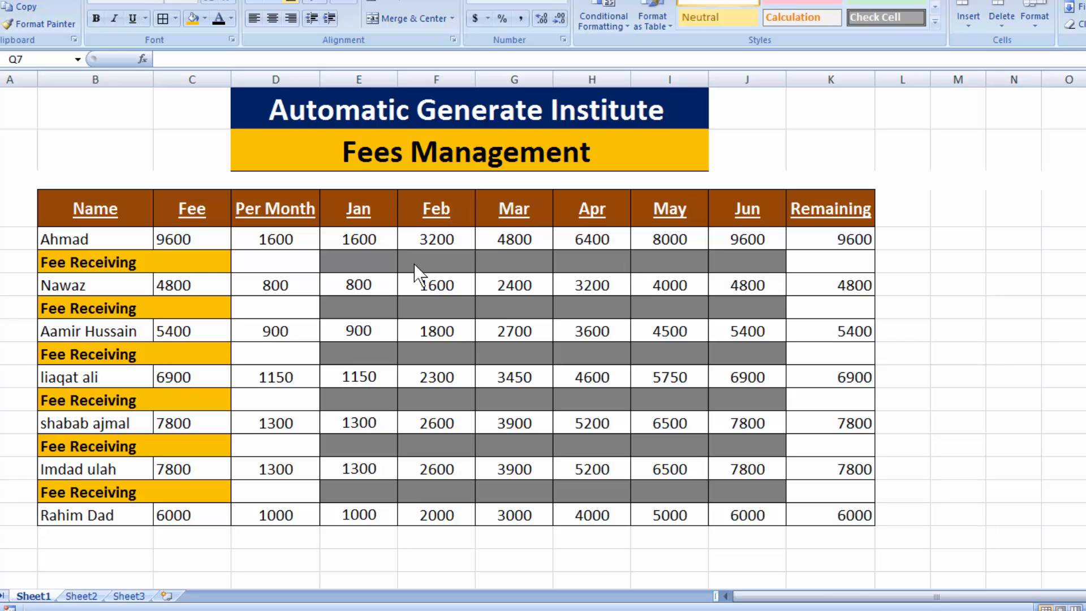
# Record received fees of 1600 for Jan and 500 for Feb in the first student's Fee Receiving row
pyautogui.click(357, 260)
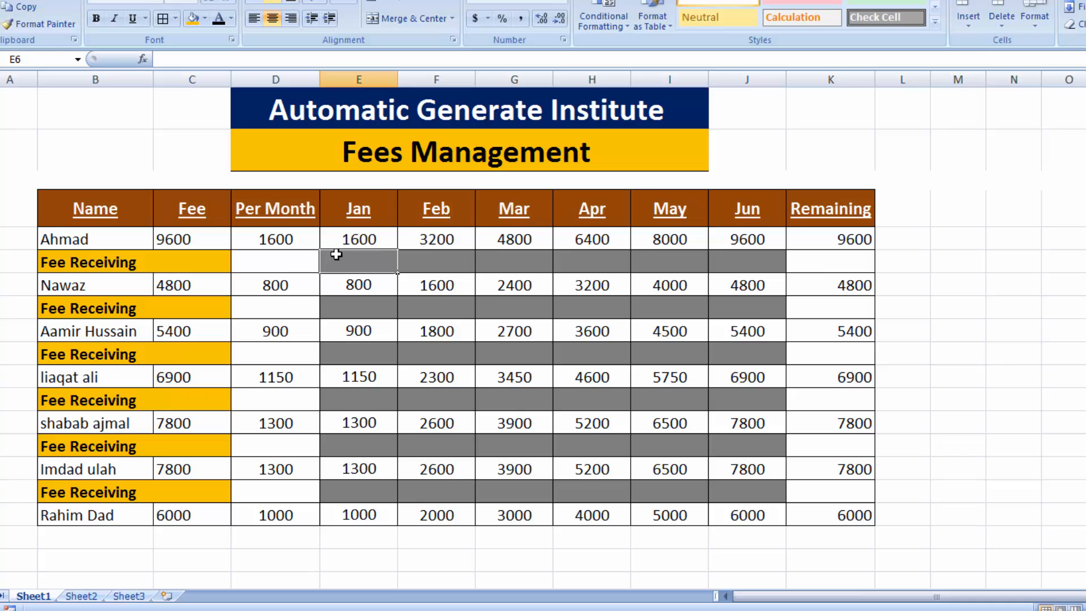
pyautogui.write('16')
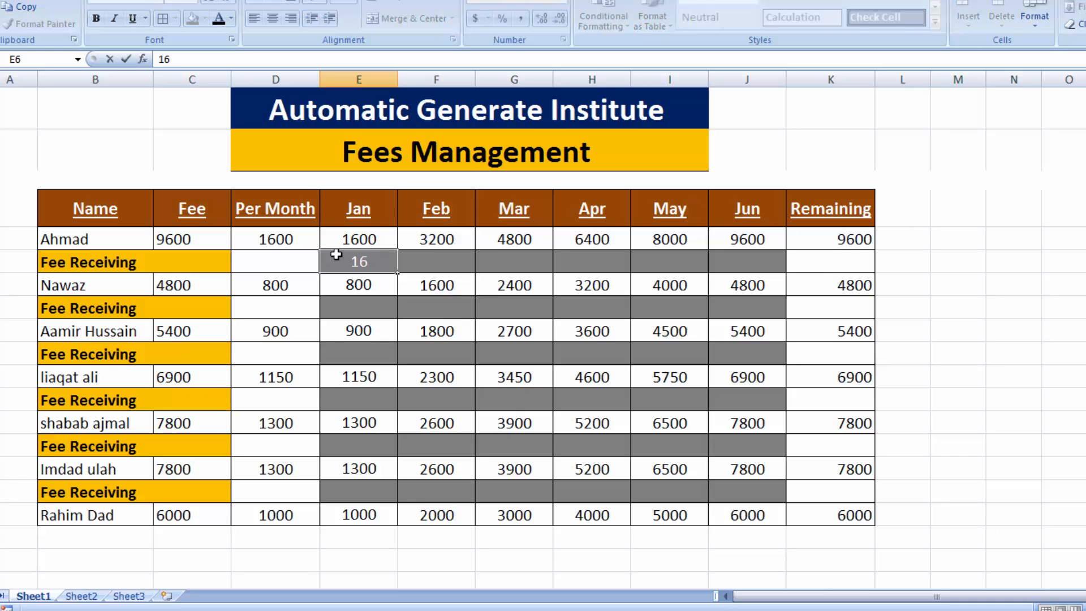
pyautogui.write('00')
pyautogui.press('Tab')
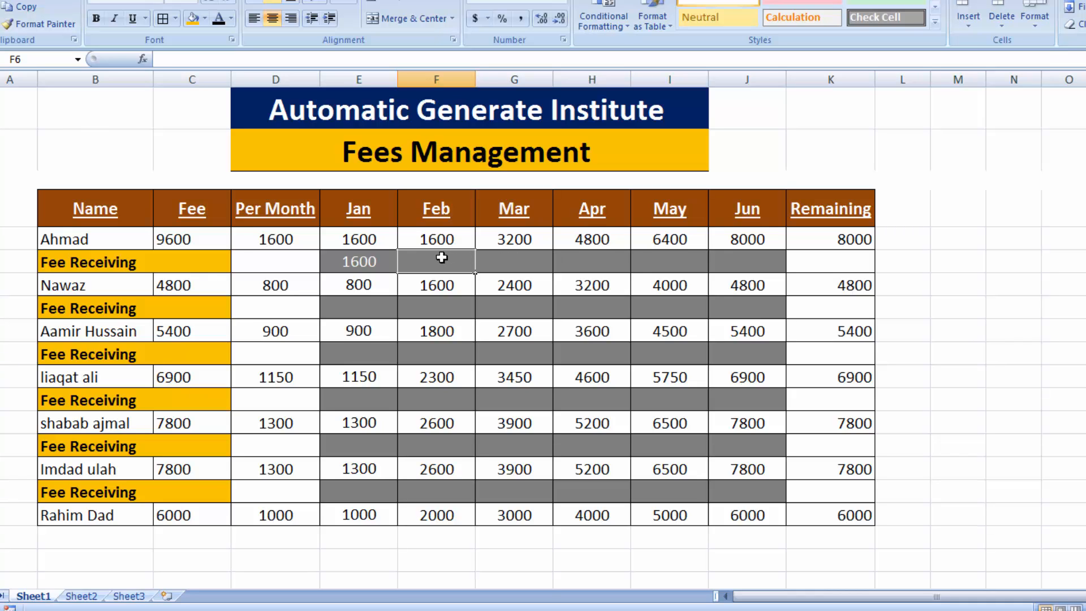
pyautogui.write('500')
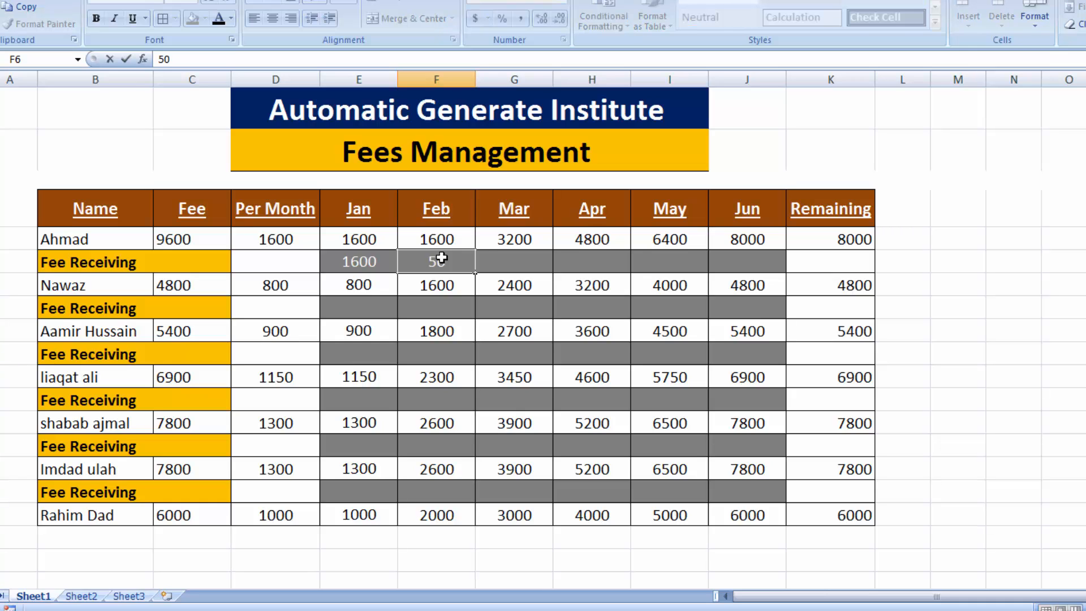
pyautogui.write('0')
pyautogui.press('Tab')
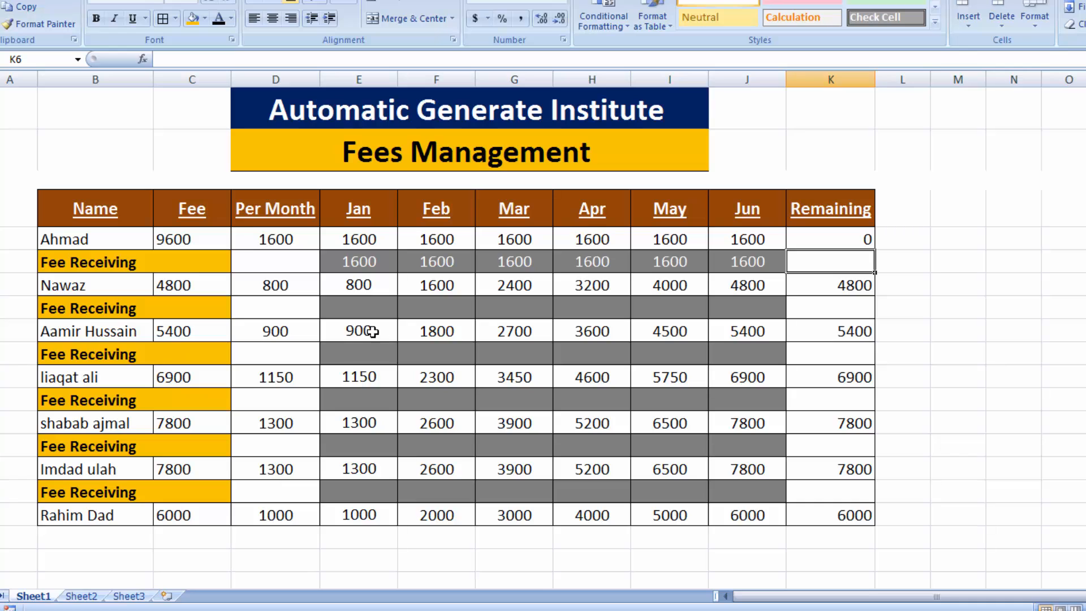
# Inspect the contents of the first student's Jan, Feb and Remaining cells, including their formulas
pyautogui.click(376, 244)
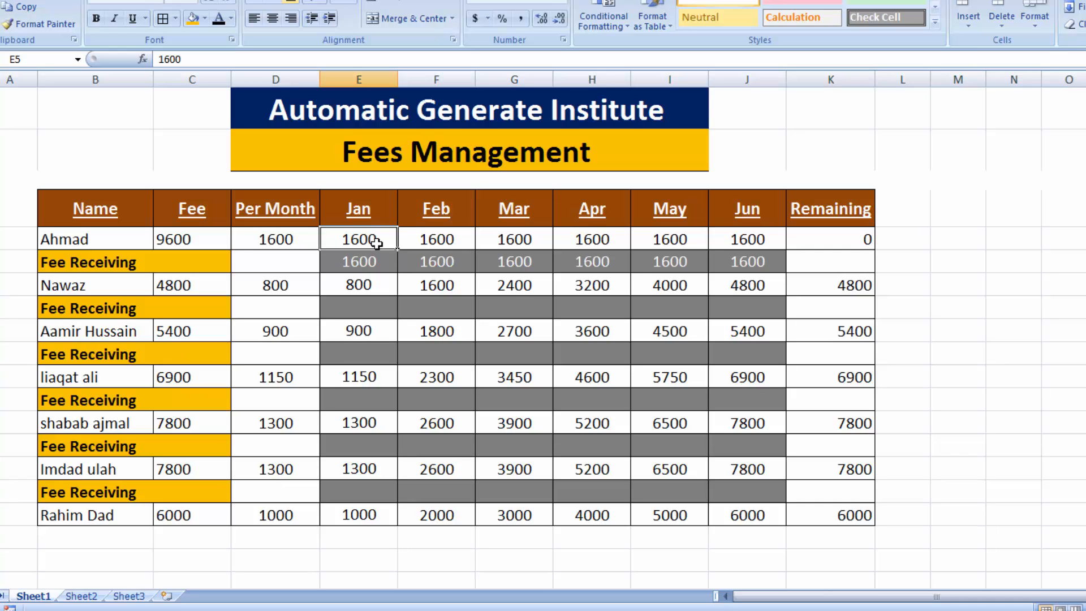
pyautogui.press('Right')
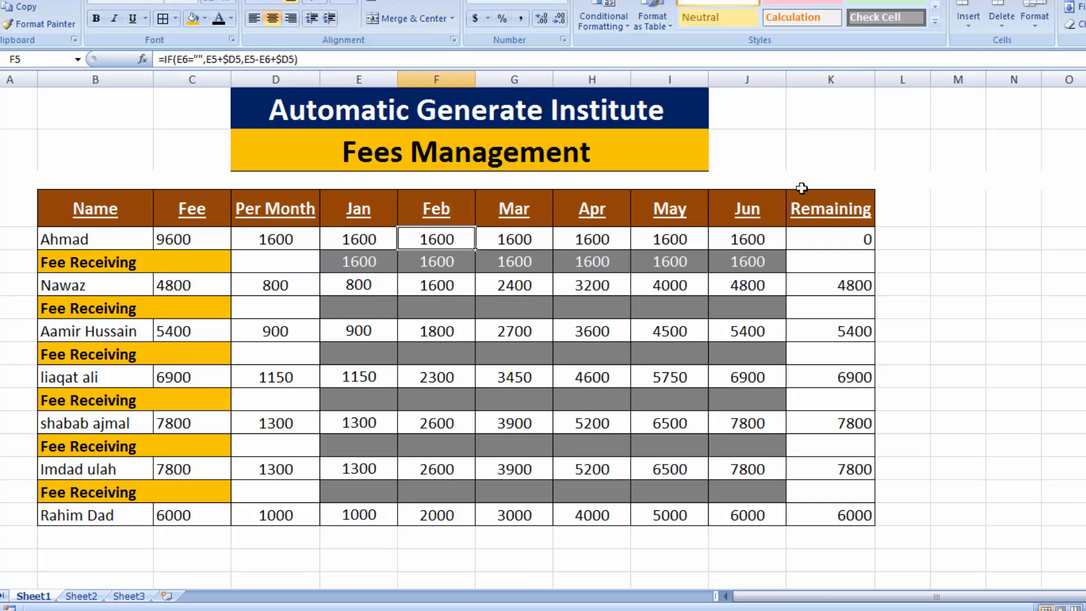
pyautogui.click(837, 236)
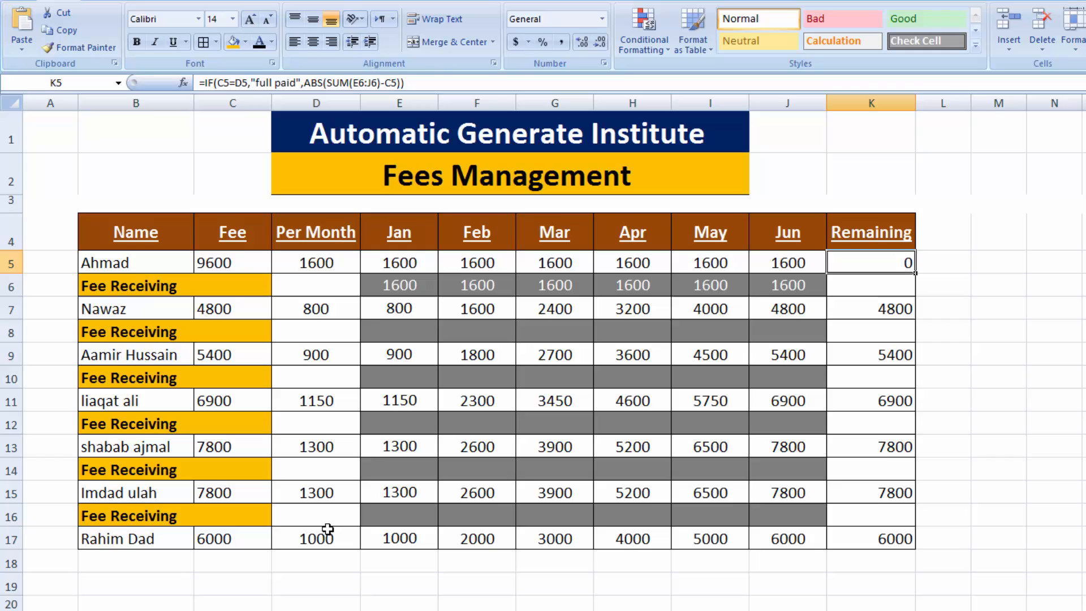
# On a blank sheet, enter the headings Name, Fee, Per Month and Jan across row 3, starting in B3
pyautogui.click(95, 610)
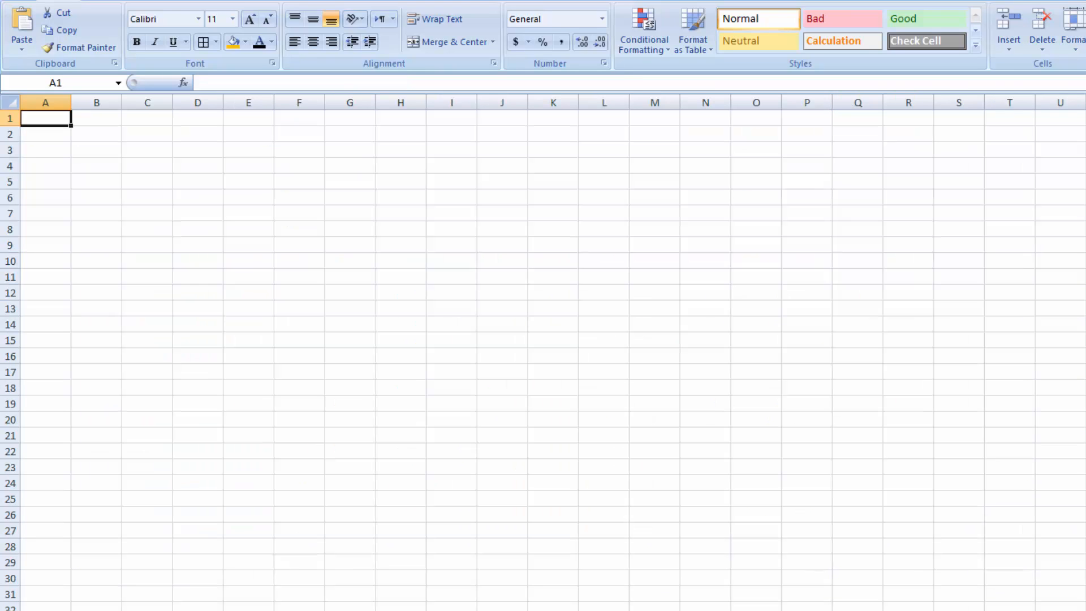
pyautogui.click(96, 156)
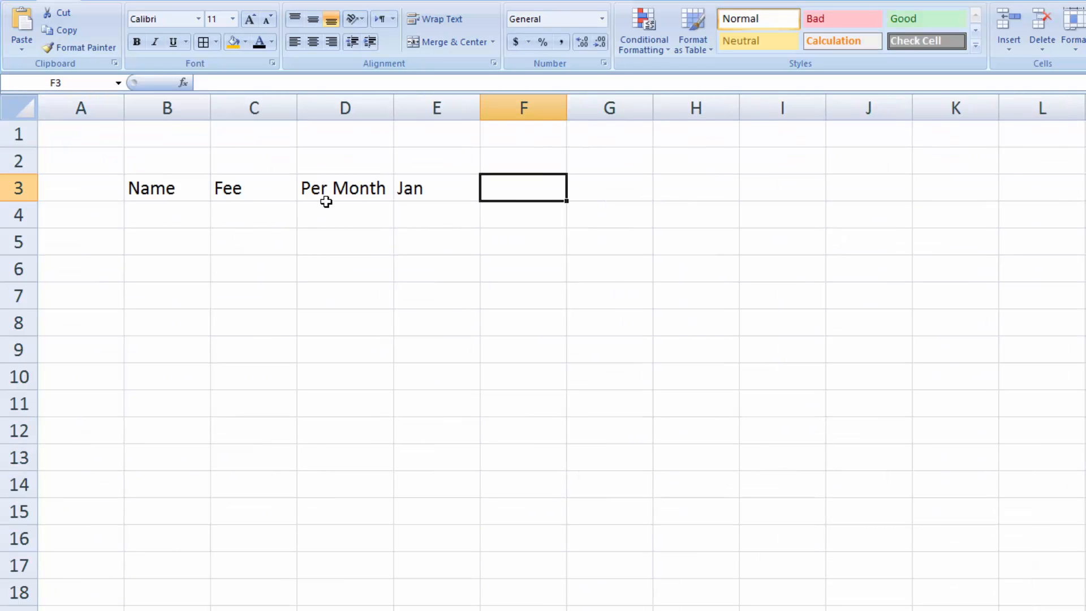
# Fill the month headings from Jan through Jun in E3:J3 and centre the headings in B3:J3
pyautogui.click(419, 197)
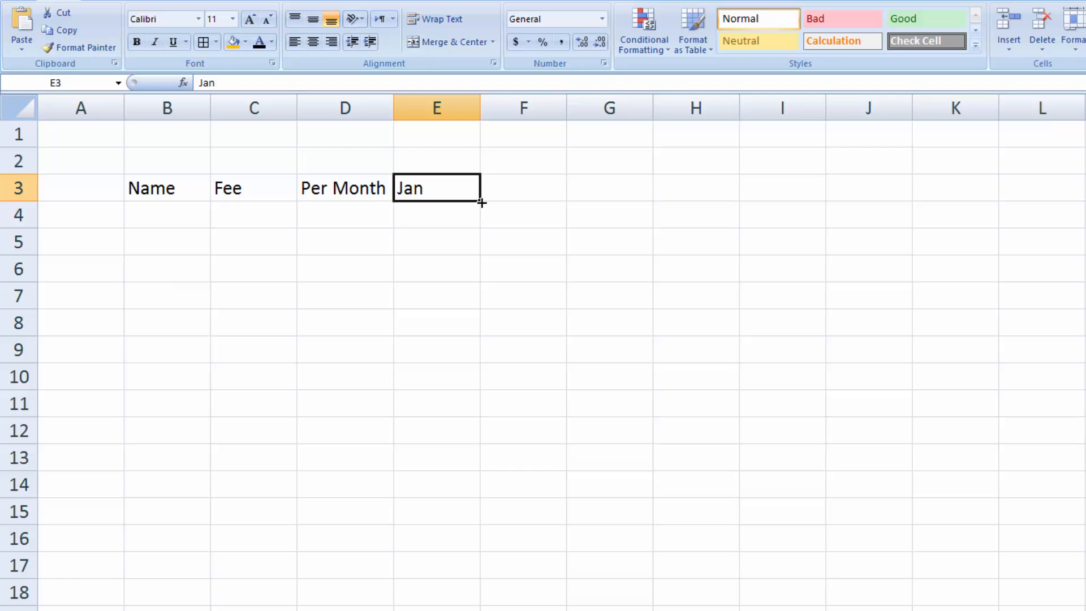
pyautogui.moveTo(546, 200); pyautogui.dragTo(912, 204)
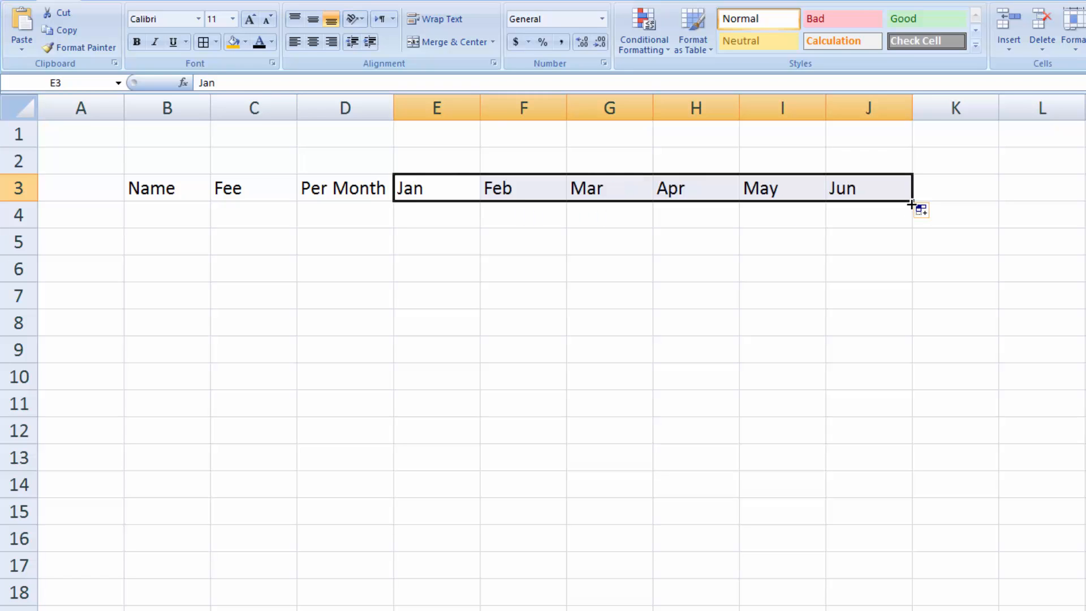
pyautogui.click(151, 188)
pyautogui.moveTo(151, 189); pyautogui.dragTo(843, 192)
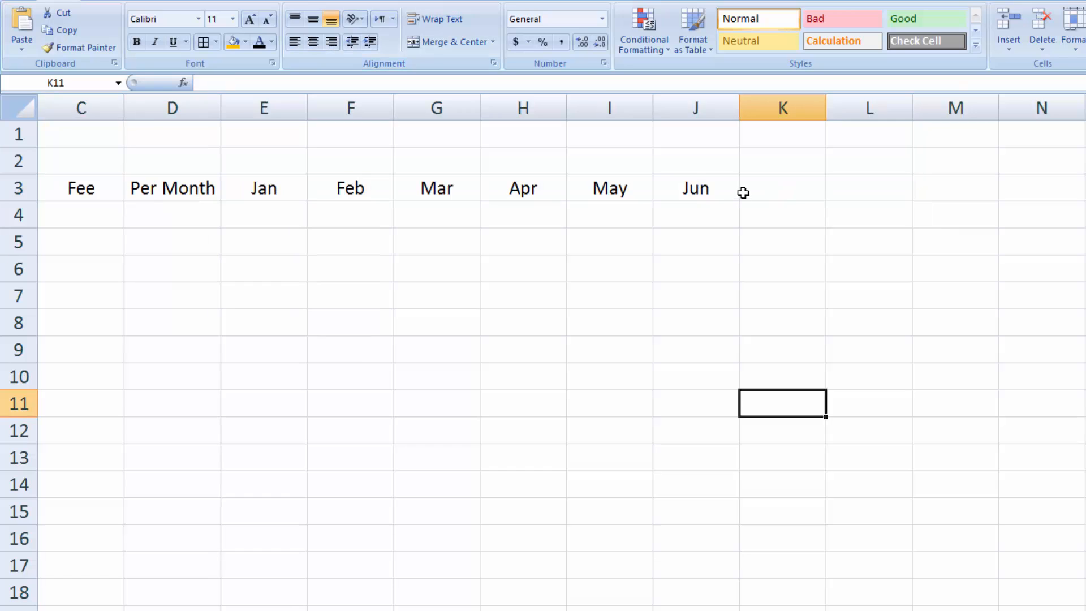
# Add the heading Remaining in K3 and widen column K slightly to fit it
pyautogui.click(763, 191)
pyautogui.write('R')
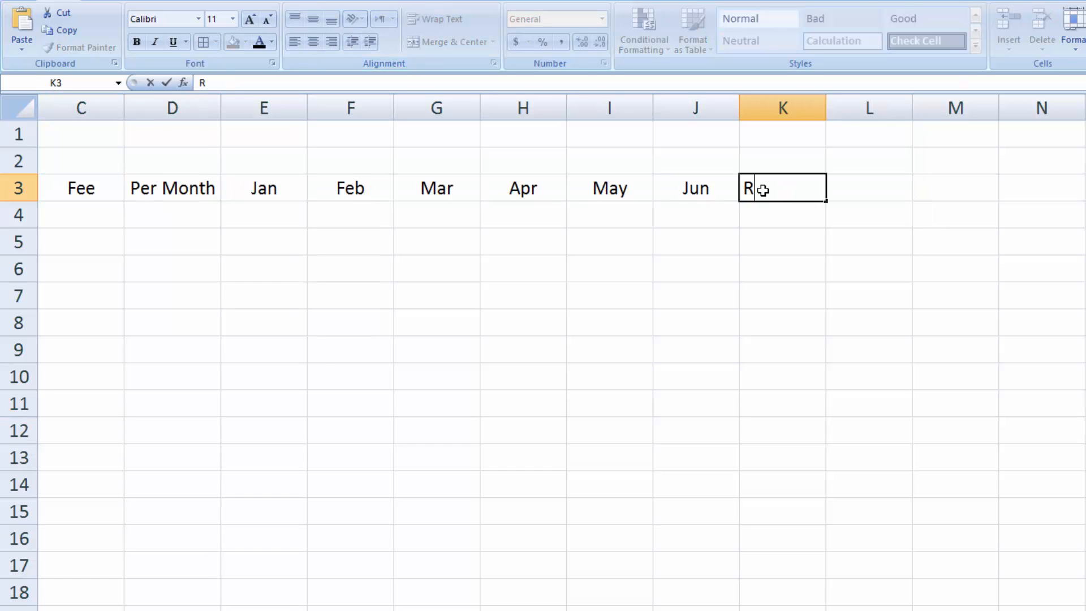
pyautogui.write('emaining')
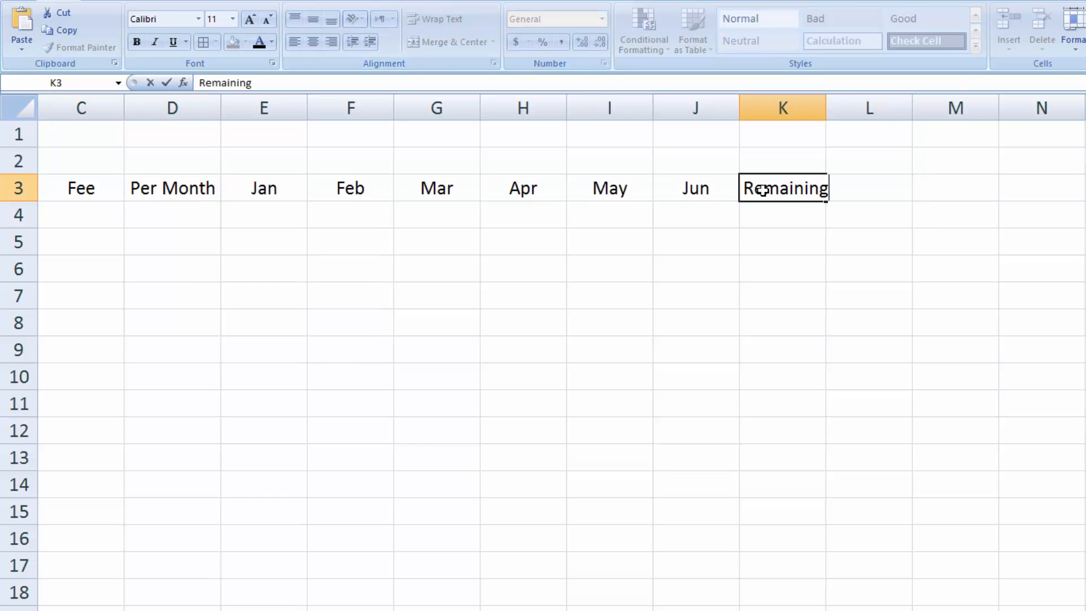
pyautogui.press('Tab')
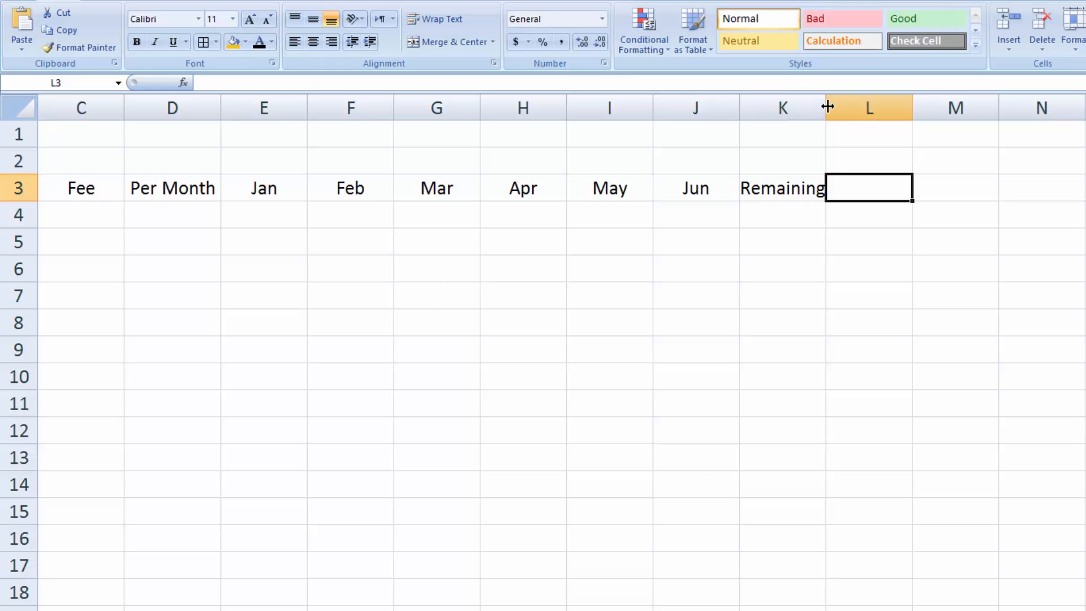
pyautogui.moveTo(826, 104); pyautogui.dragTo(838, 104)
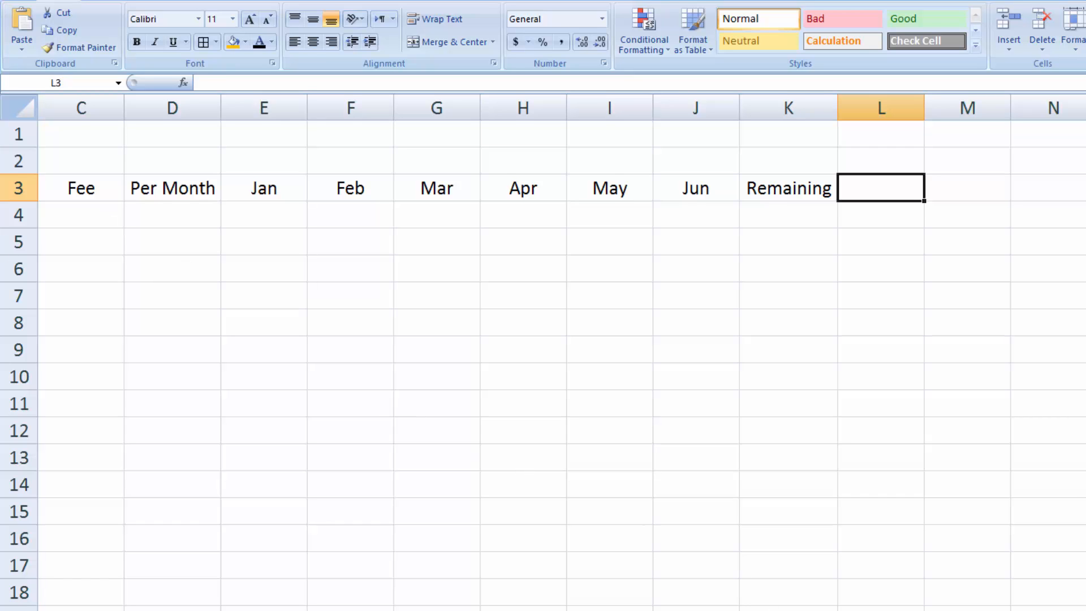
# Enter the first two student names in B4 and B6, leaving a blank row between them
pyautogui.hscroll(-2, 543, 351)
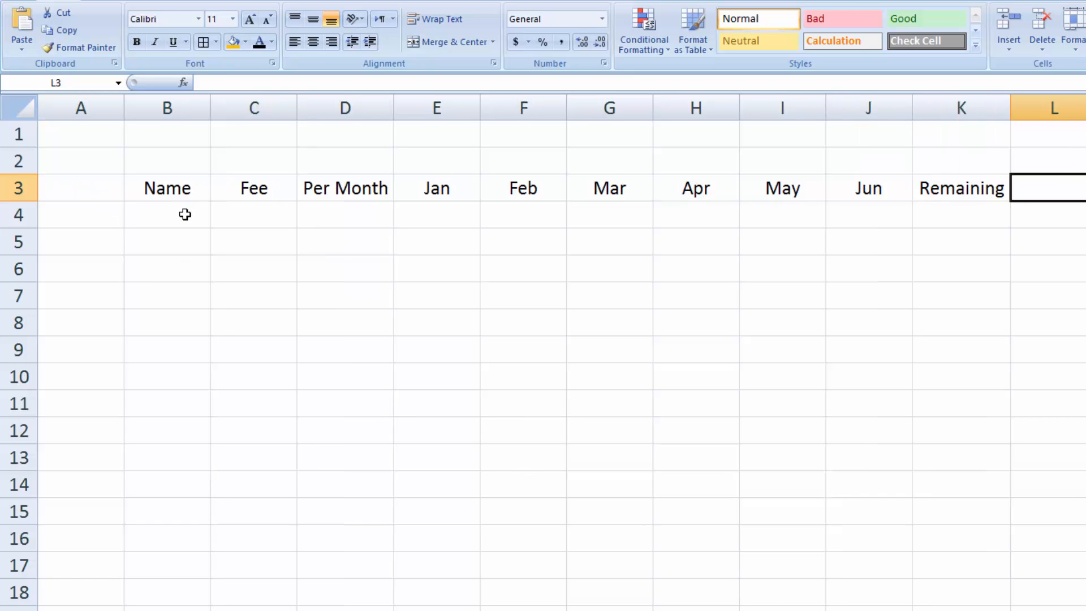
pyautogui.click(185, 214)
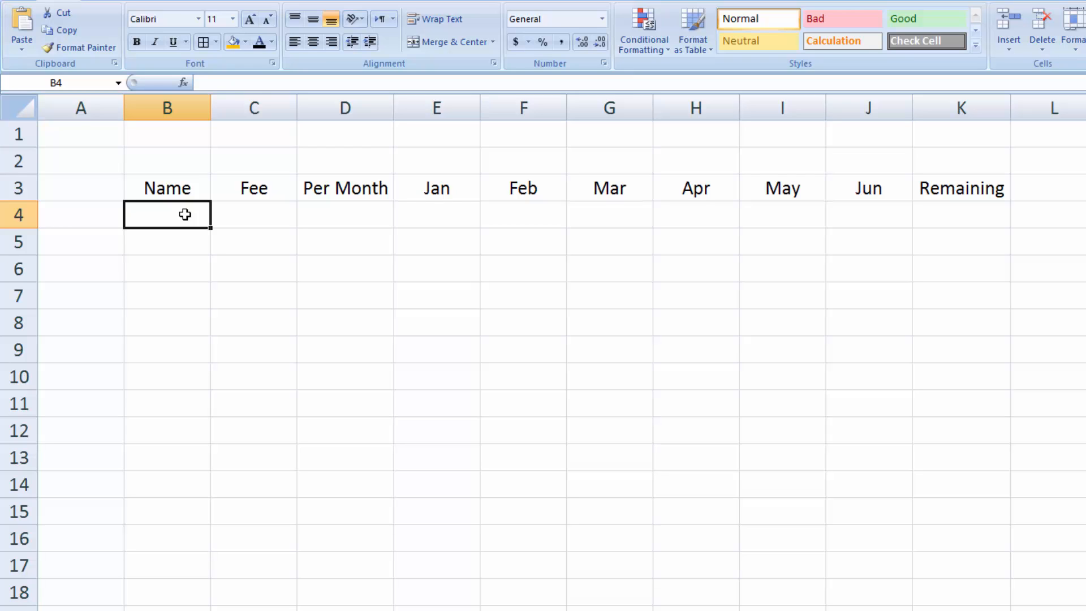
pyautogui.write('Ahmad')
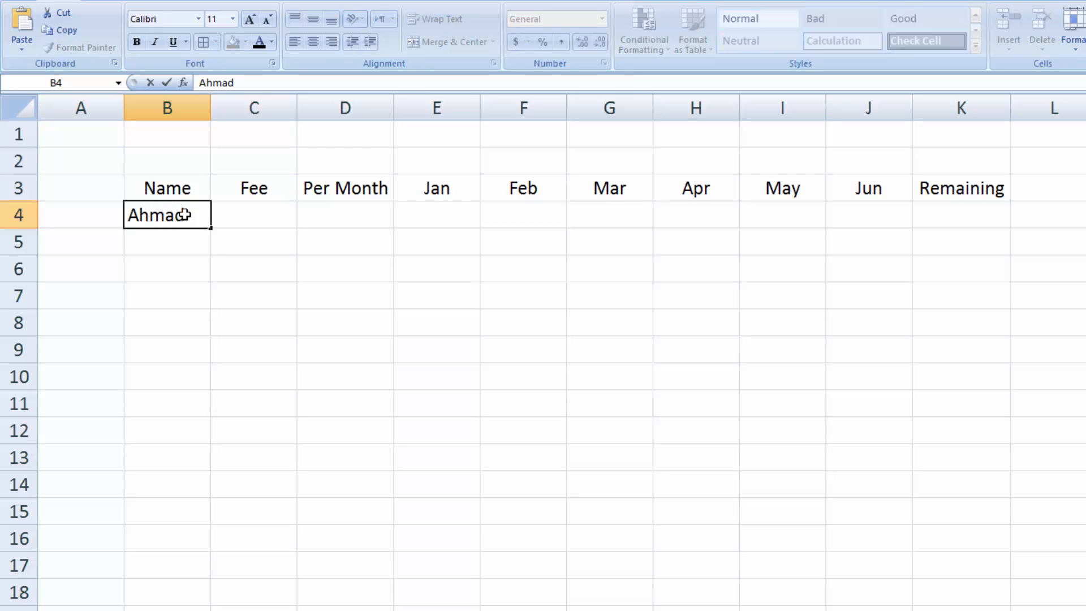
pyautogui.press('Return')
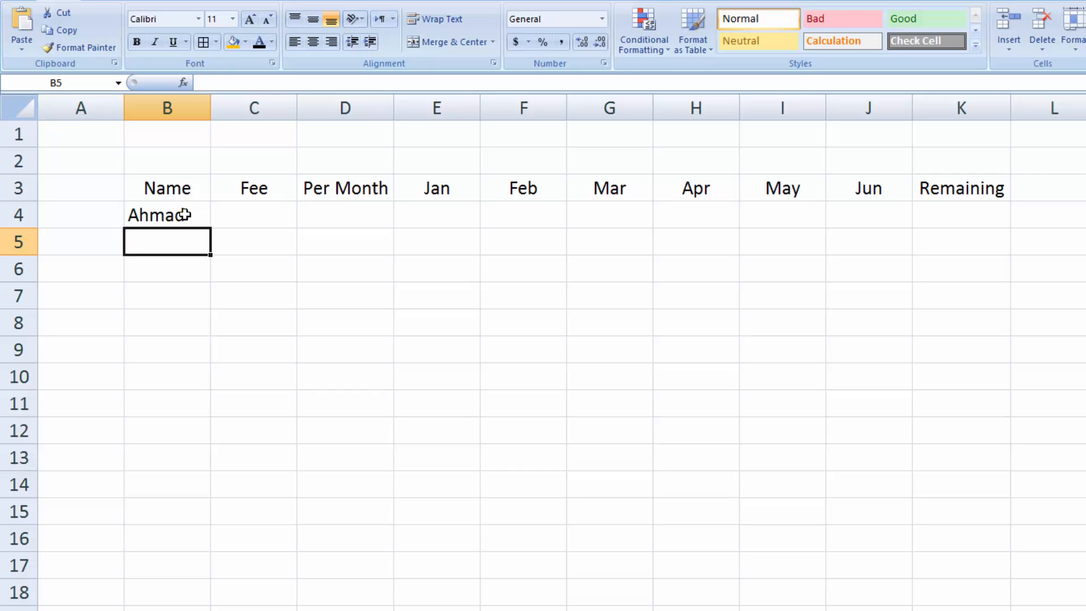
pyautogui.click(161, 270)
pyautogui.write('Nazir Ah')
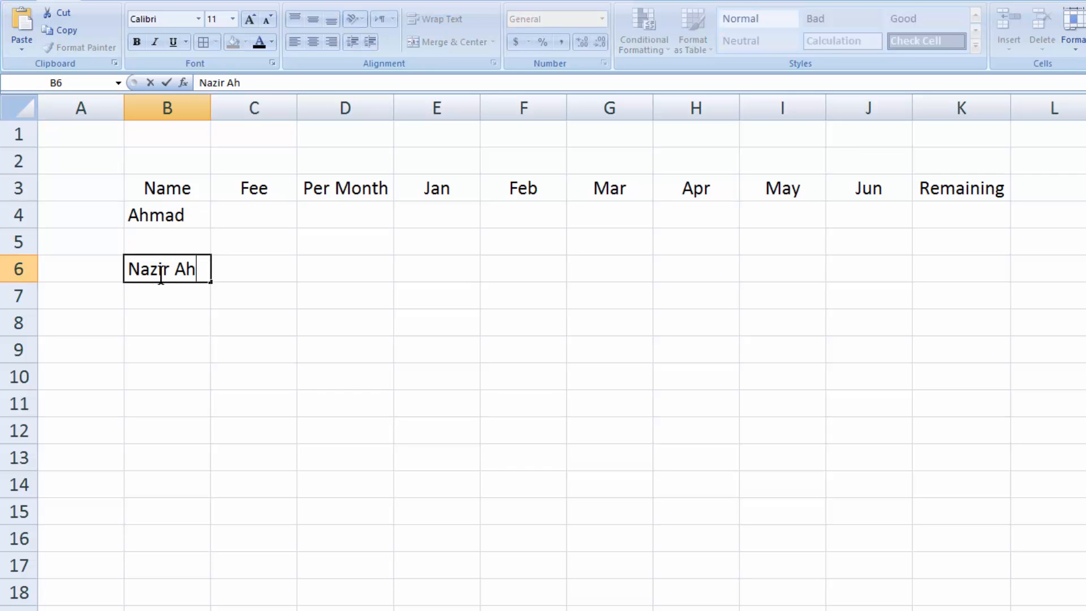
pyautogui.write('mad')
pyautogui.press('Return')
pyautogui.press('Return')
# Enter the third student's name in B8
pyautogui.write('s')
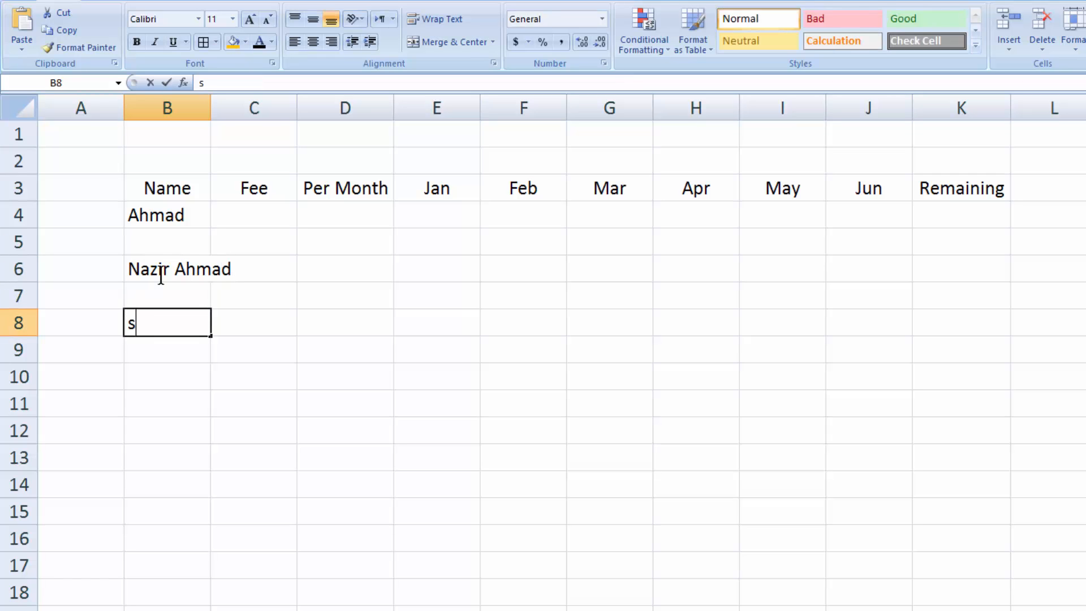
pyautogui.write('her')
pyautogui.press('BackSpace')
pyautogui.write('er')
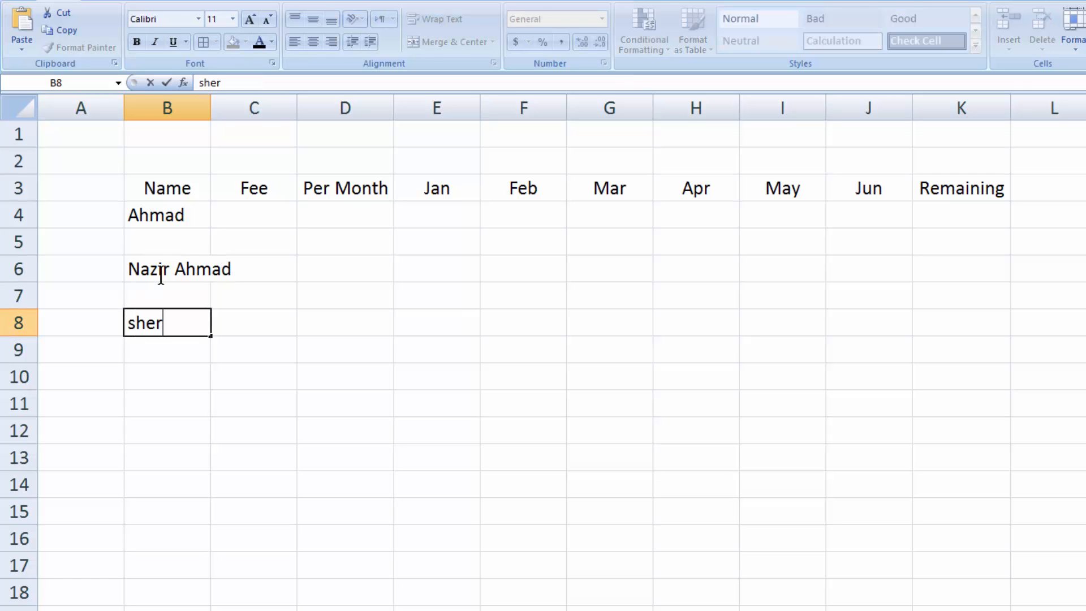
pyautogui.write('yar')
pyautogui.press('Return')
pyautogui.write('z')
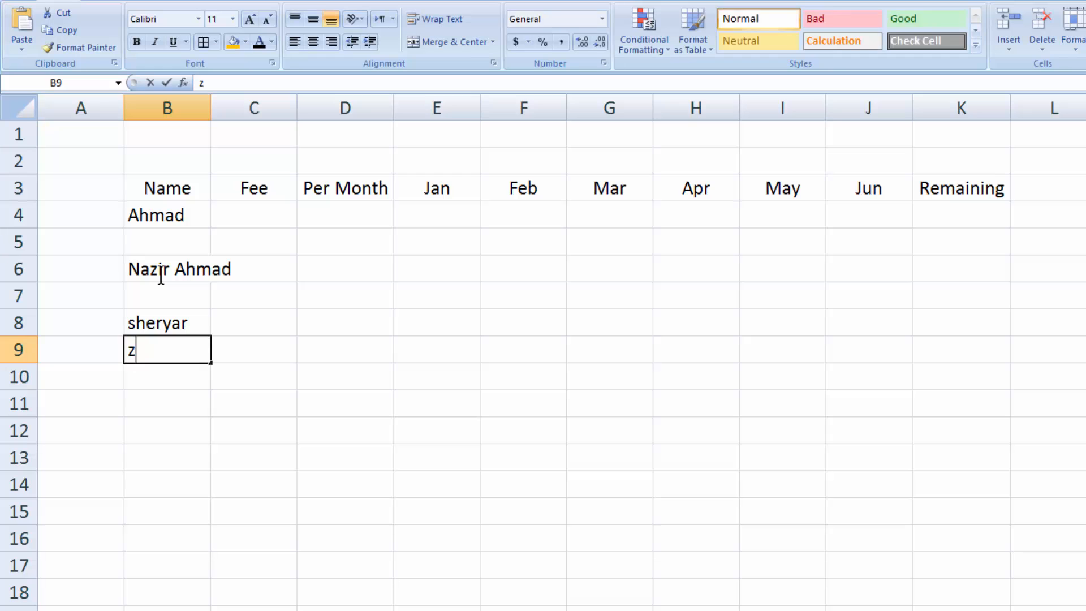
pyautogui.write('ulf')
pyautogui.press('BackSpace')
pyautogui.press('BackSpace')
pyautogui.press('BackSpace')
pyautogui.press('BackSpace')
pyautogui.press('BackSpace')
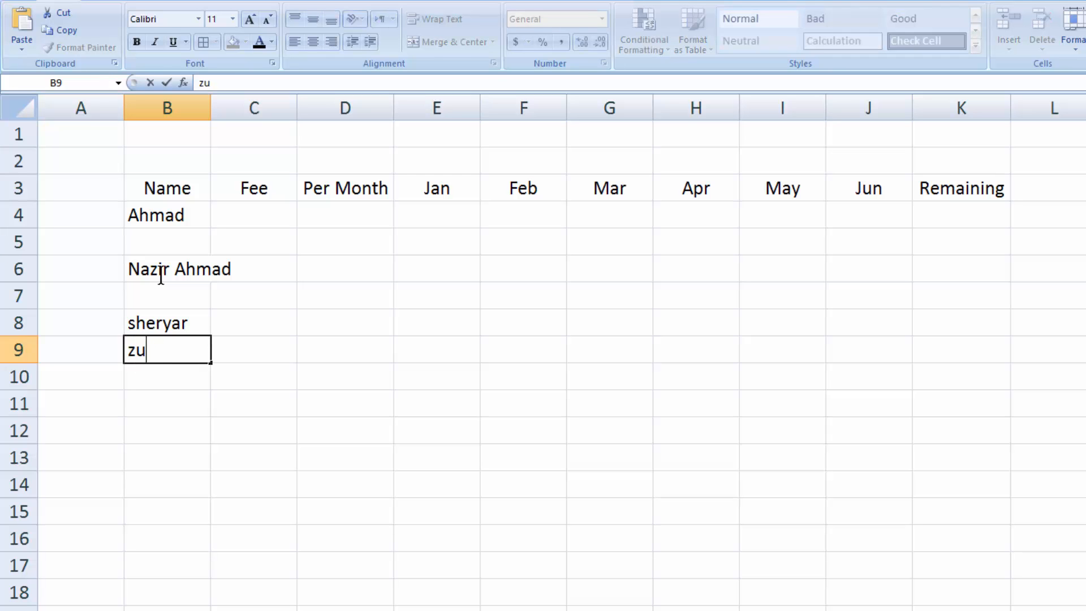
pyautogui.press('Return')
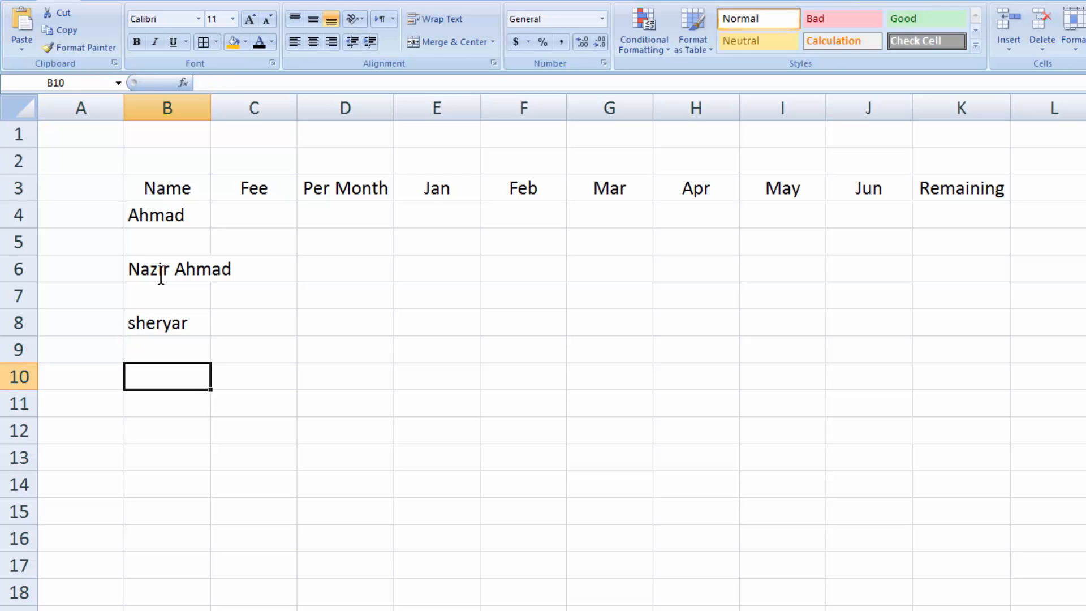
# Enter the fourth student's name in B10, leaving B9 blank
pyautogui.write('zulfiq')
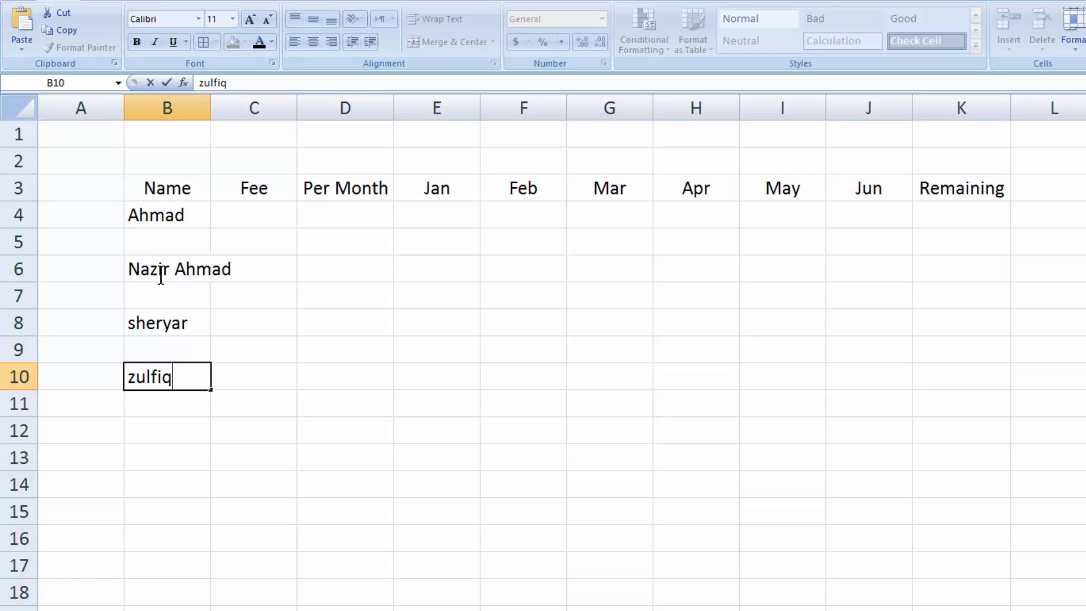
pyautogui.write('ar')
pyautogui.press('Return')
pyautogui.write('raj')
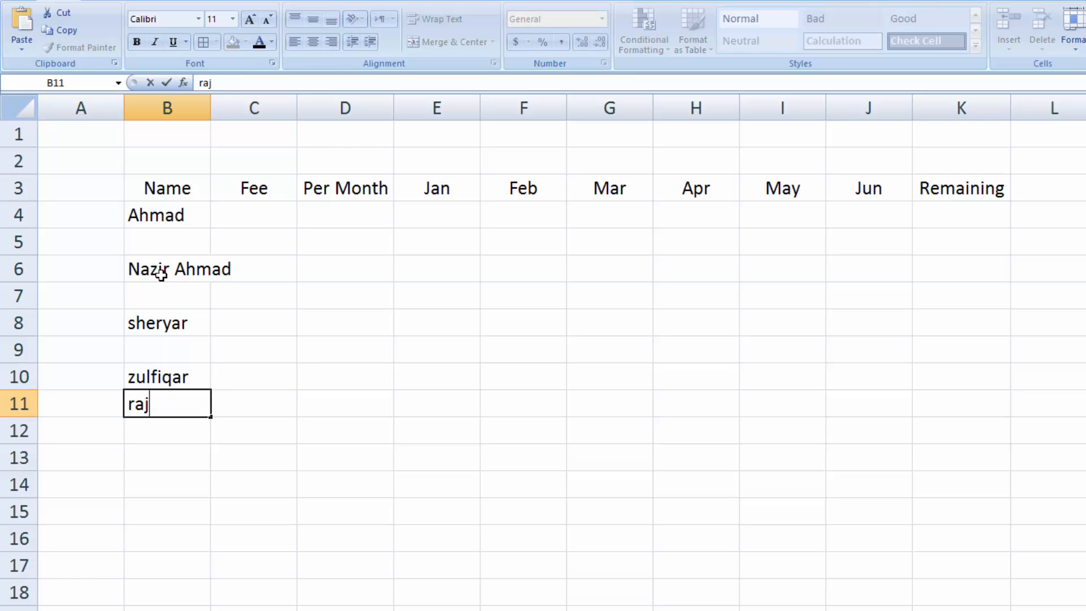
pyautogui.write('ab')
pyautogui.press('BackSpace')
pyautogui.press('BackSpace')
pyautogui.press('BackSpace')
pyautogui.press('BackSpace')
pyautogui.press('Return')
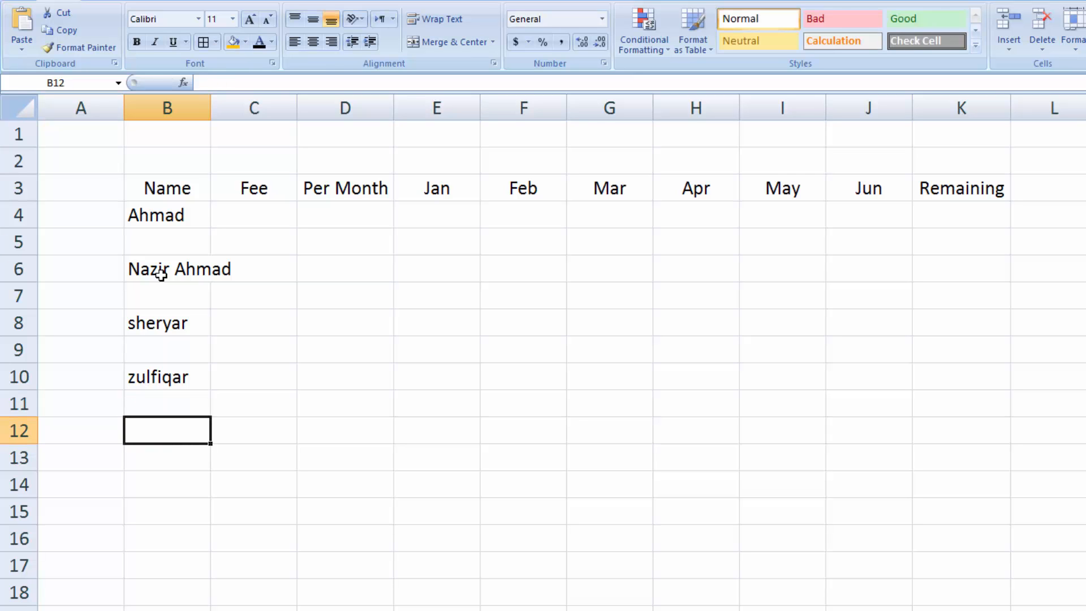
# Enter the fifth student's name in B12 and auto-fit the width of column B to the names
pyautogui.write('Nawaz')
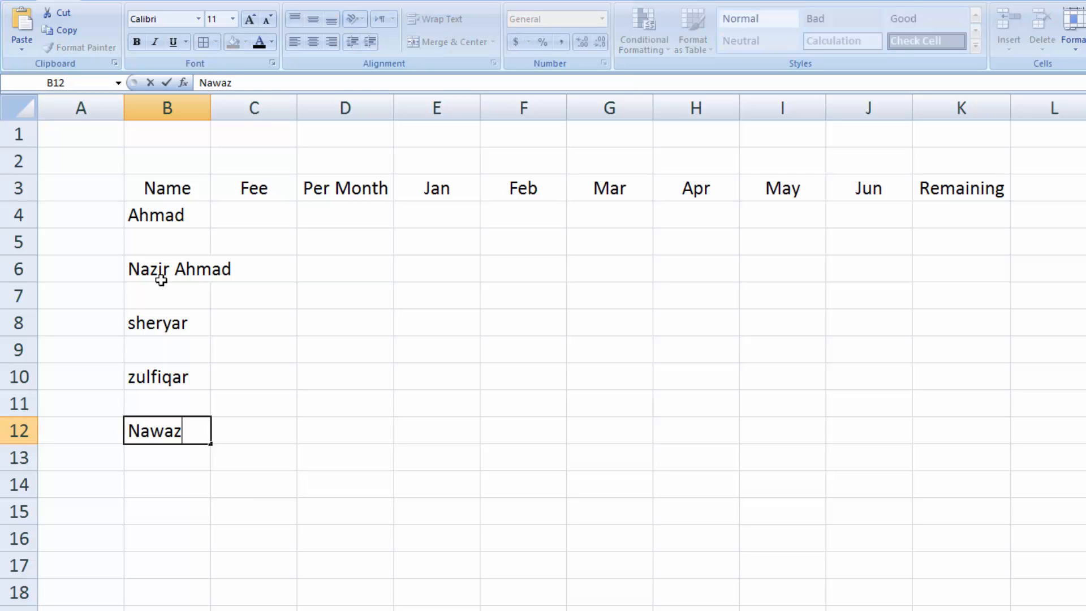
pyautogui.press('Return')
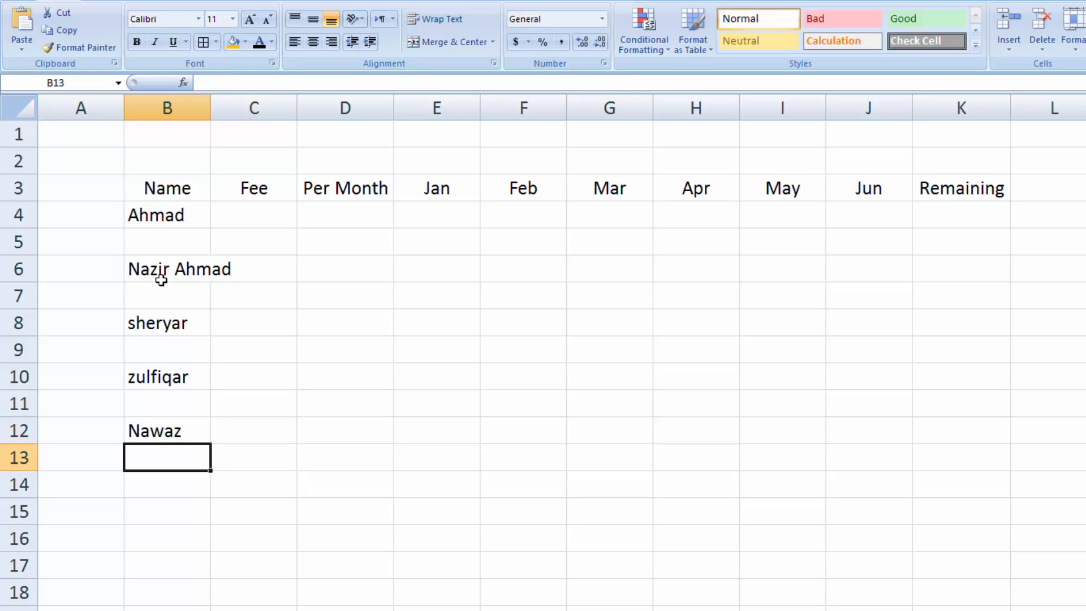
pyautogui.press('Return')
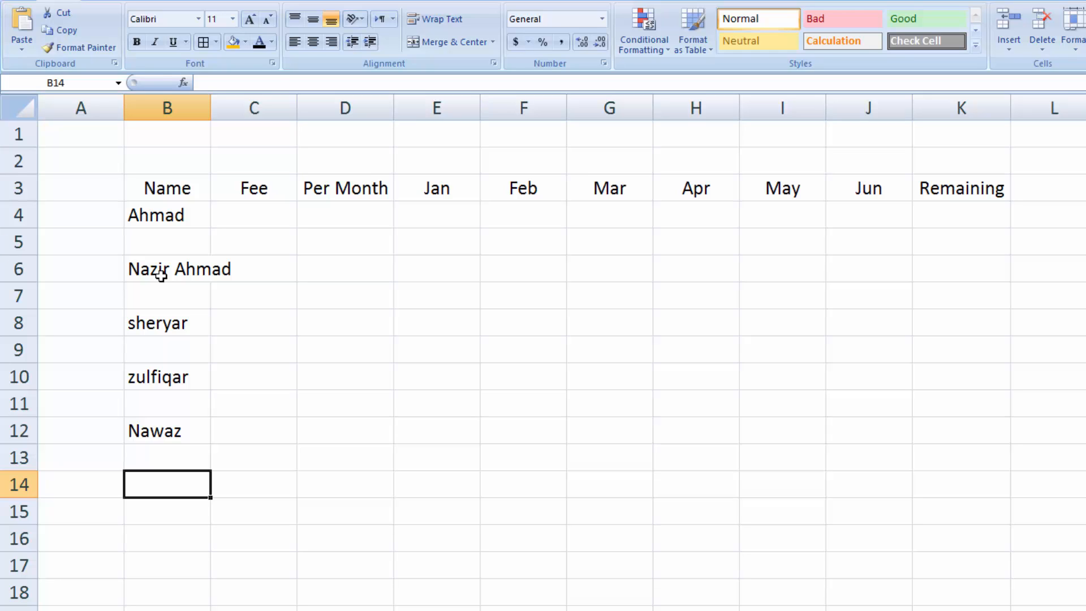
pyautogui.doubleClick(211, 107)
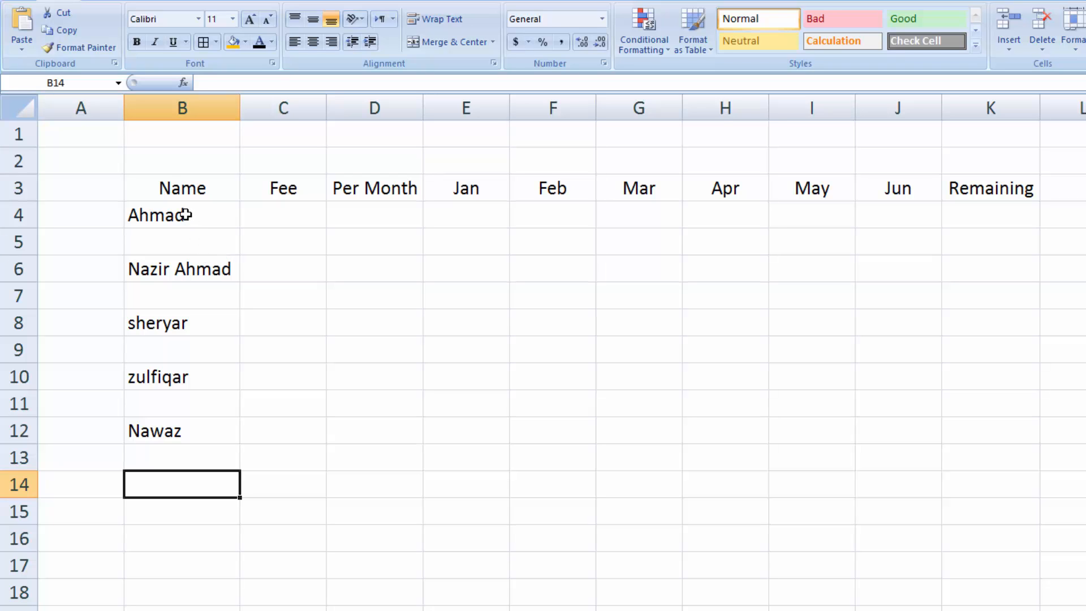
# Centre the student names in B4:B12 and enter the sixth student's name in B14
pyautogui.moveTo(186, 215); pyautogui.dragTo(197, 440)
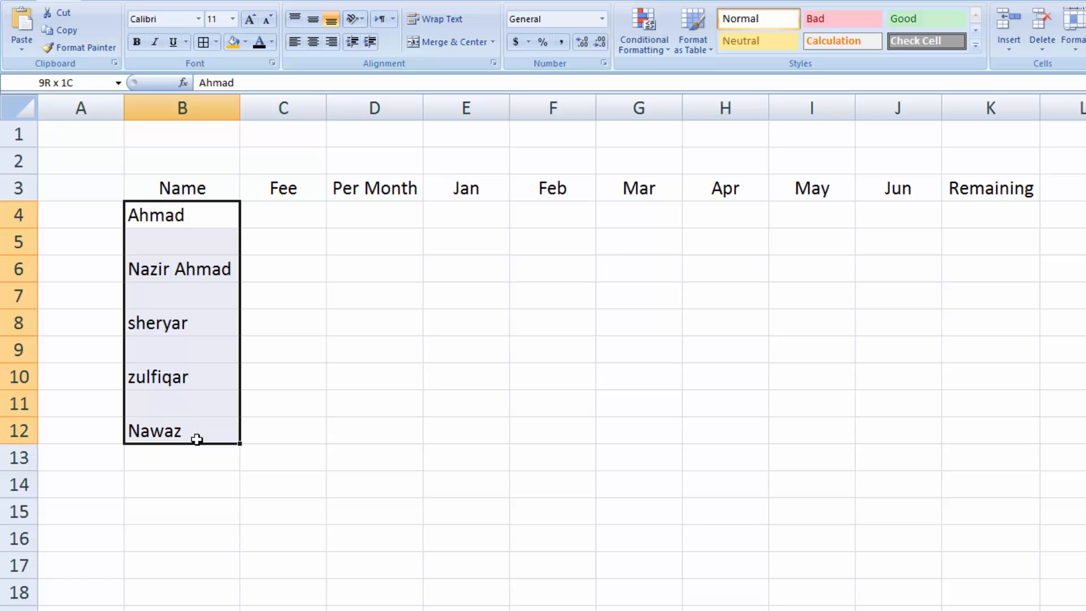
pyautogui.click(311, 47)
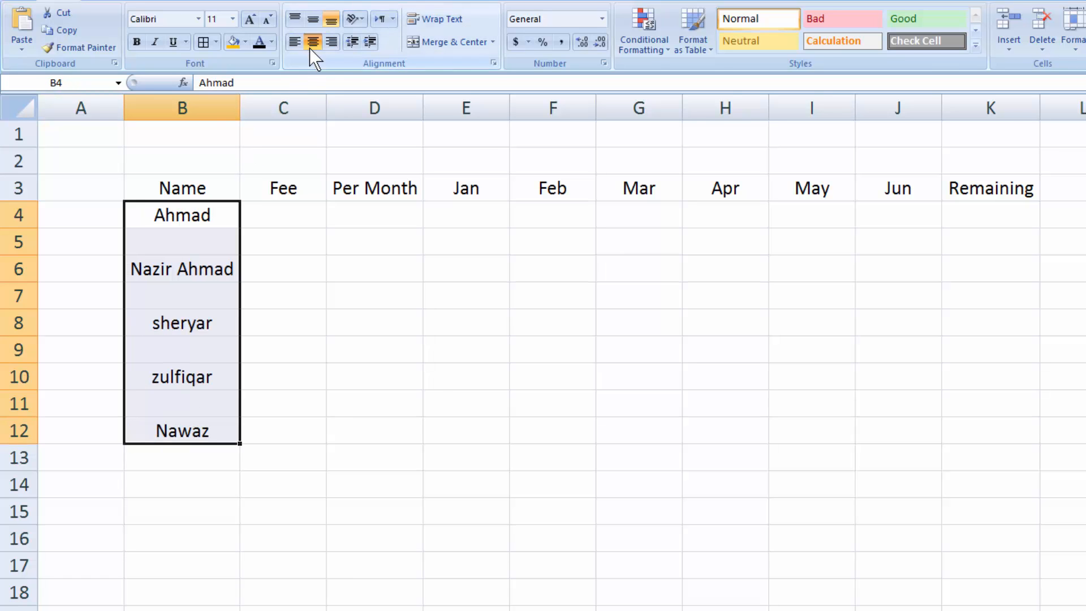
pyautogui.click(195, 484)
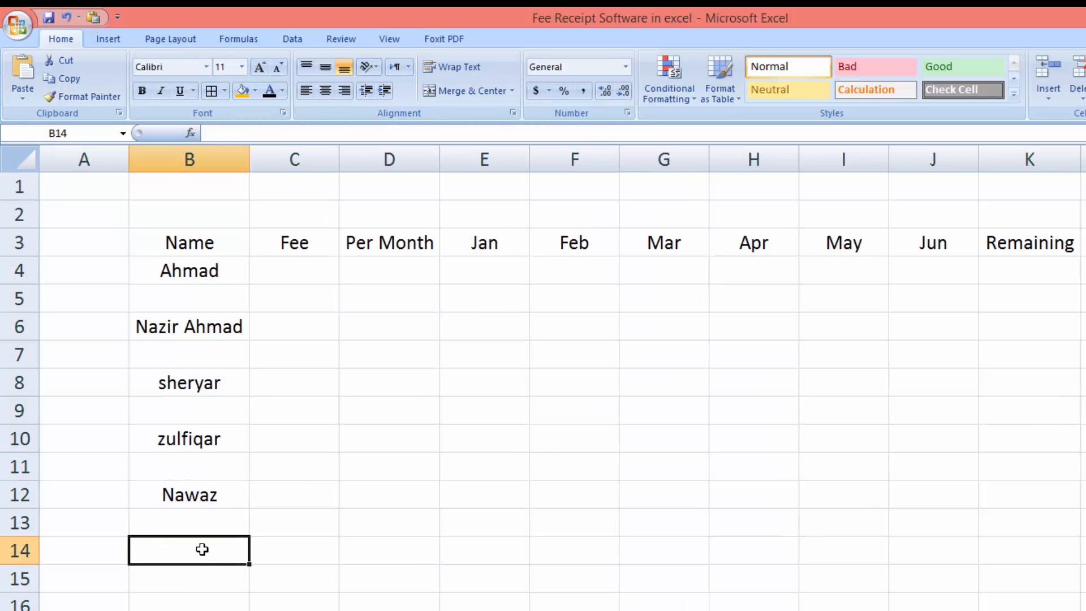
pyautogui.write('Afnan')
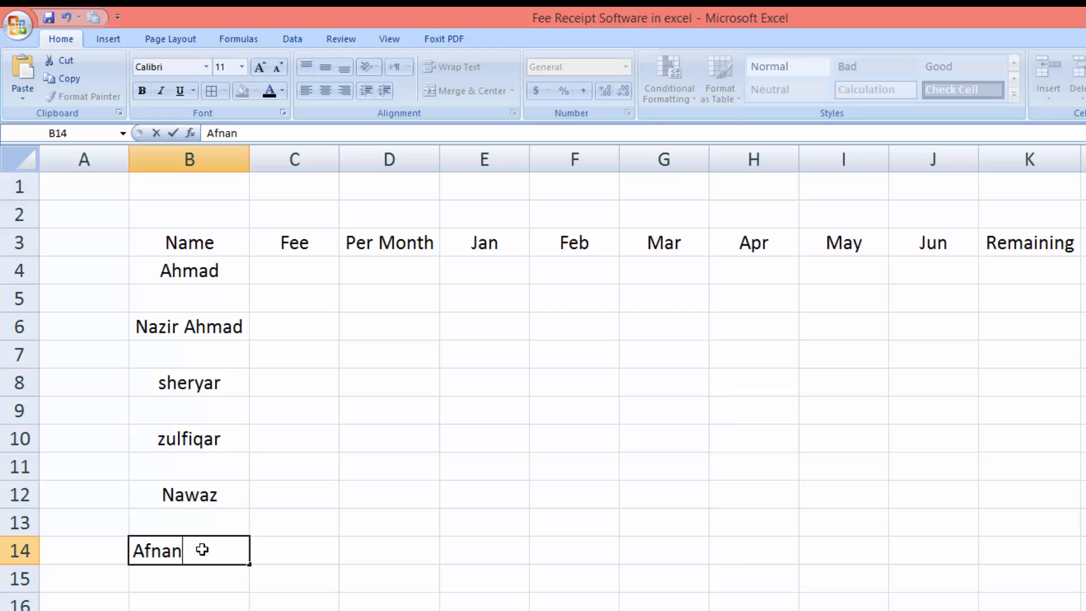
pyautogui.hotkey('ctrl', 'Return')
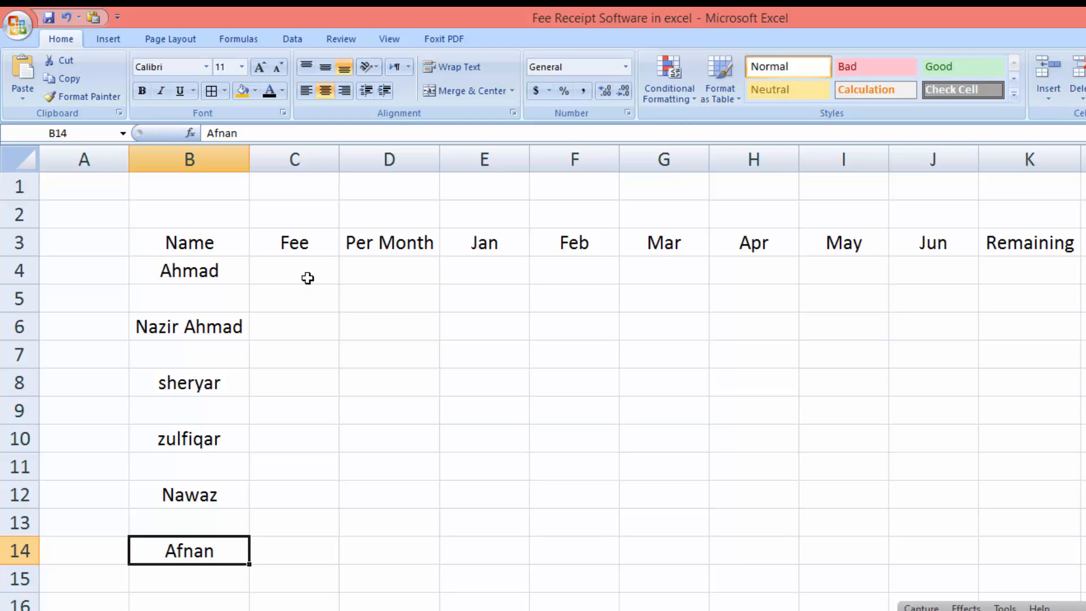
# Enter the first two students' fees, 9600 in C4 and 5400 in C6
pyautogui.click(308, 277)
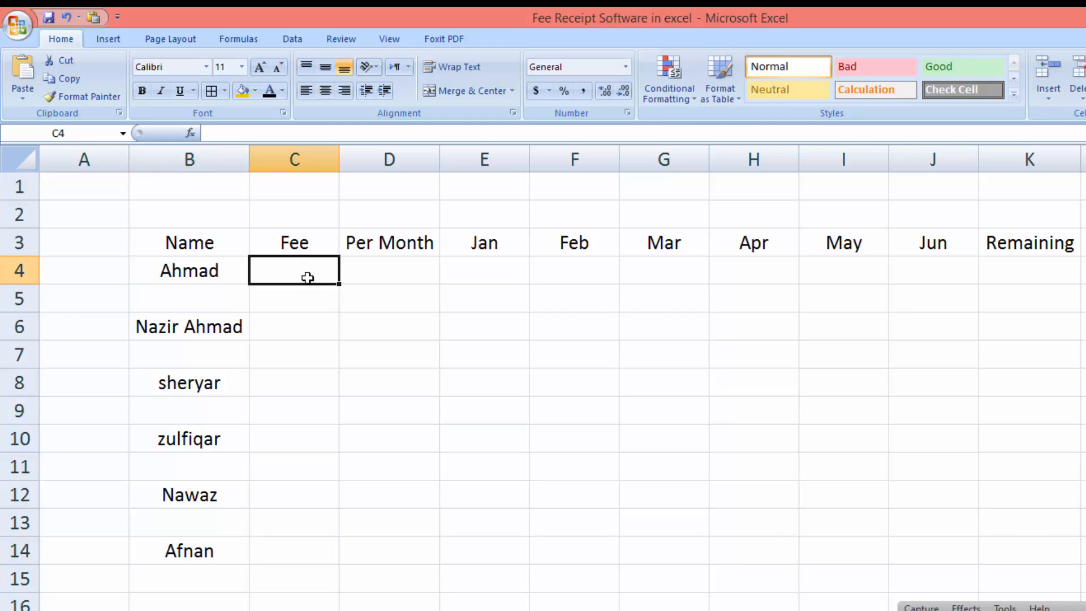
pyautogui.write('96')
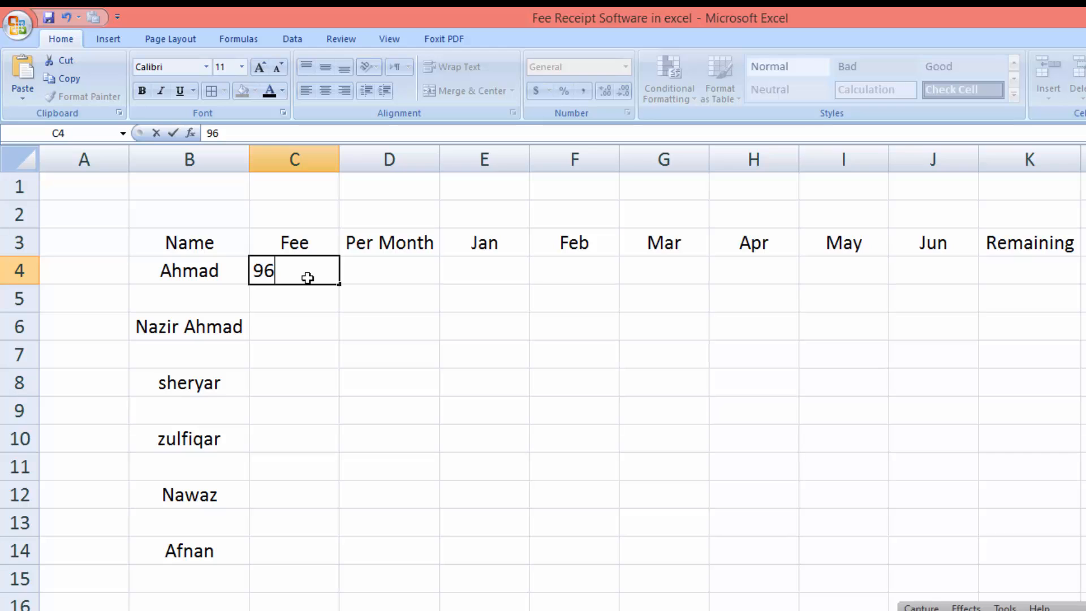
pyautogui.write('00')
pyautogui.press('Return')
pyautogui.press('Return')
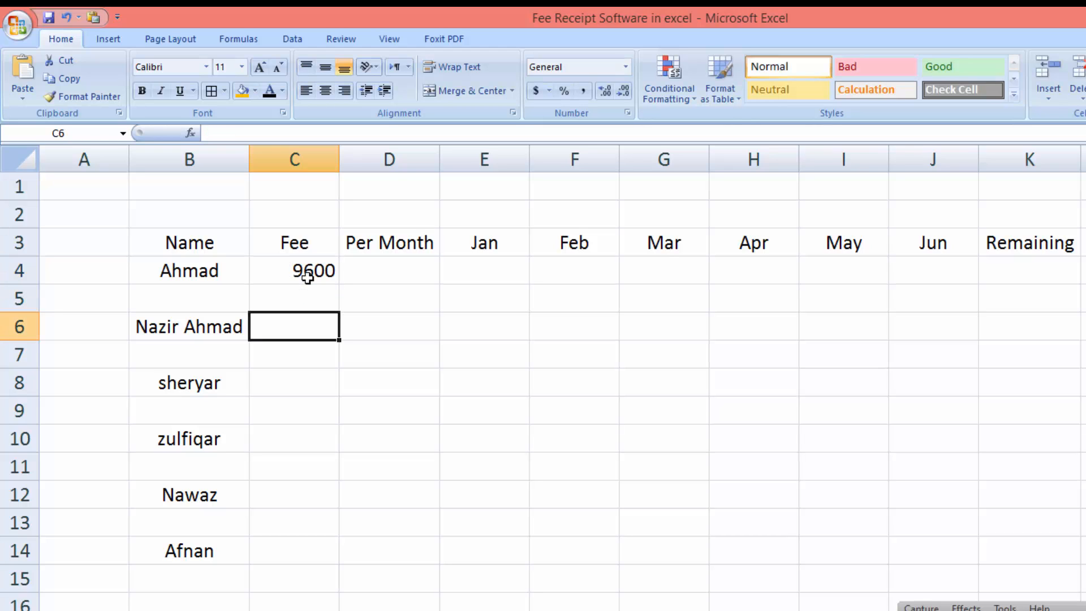
pyautogui.write('5400')
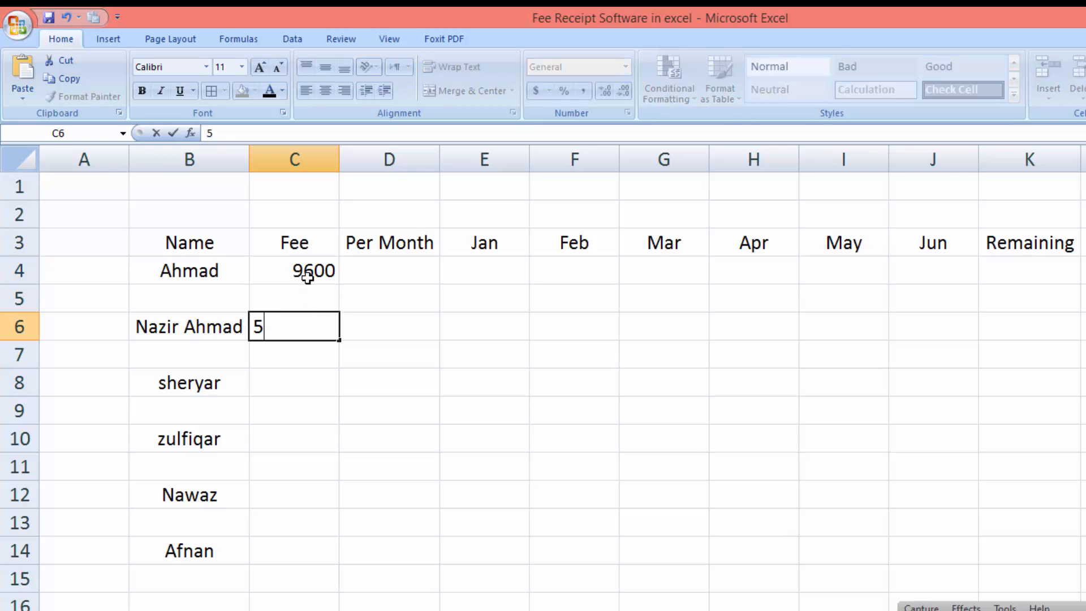
pyautogui.press('Return')
pyautogui.press('Return')
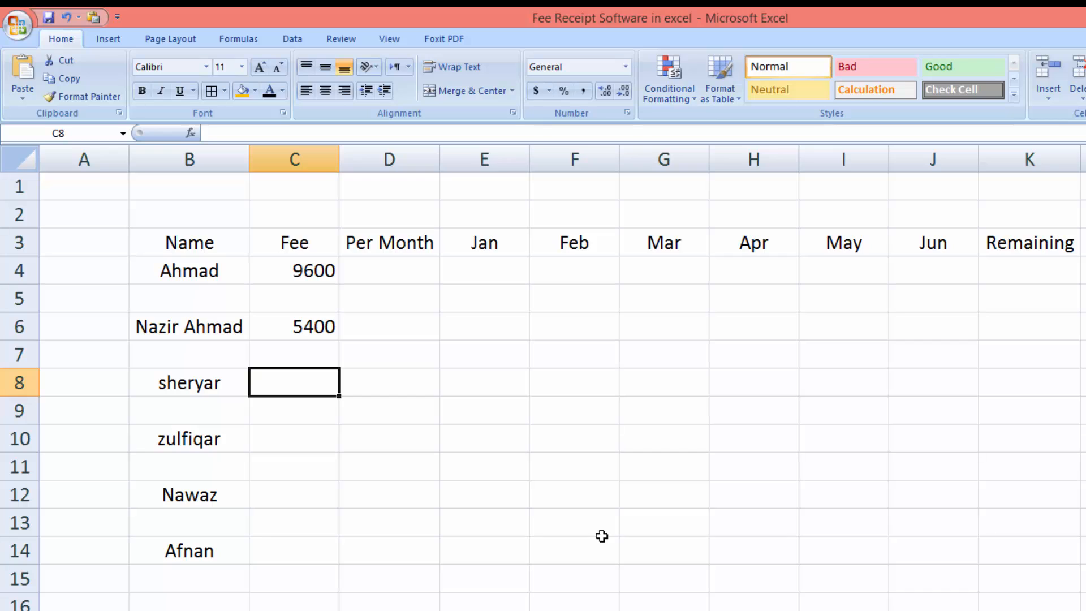
# Enter the remaining students' fees: 4800 in C8, 6900 in C10, 6000 in C12 and 7800 in C14
pyautogui.write('4800')
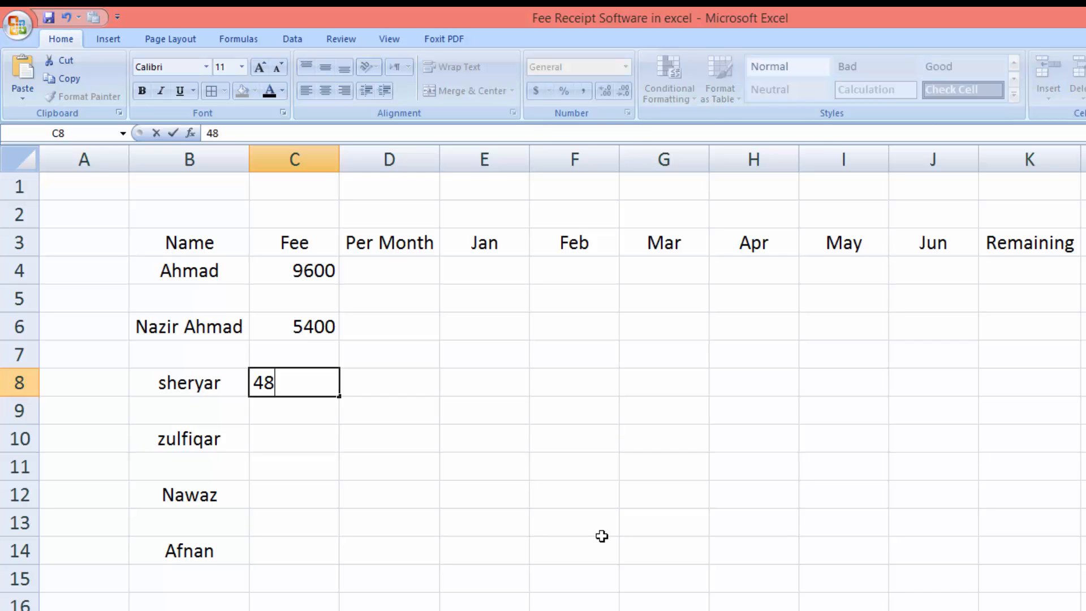
pyautogui.press('Return')
pyautogui.press('Return')
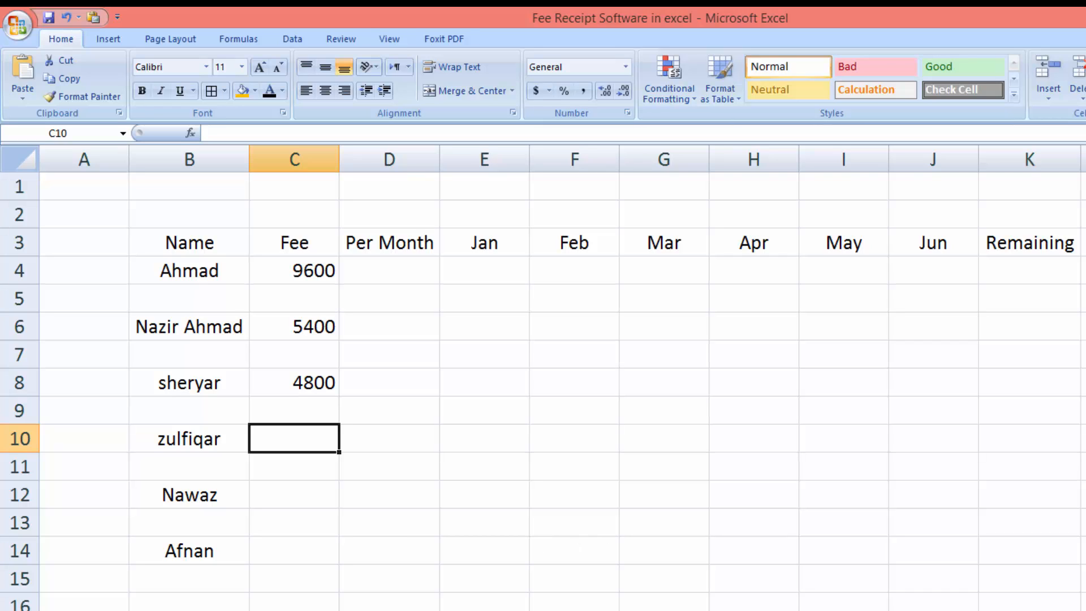
pyautogui.click(277, 610)
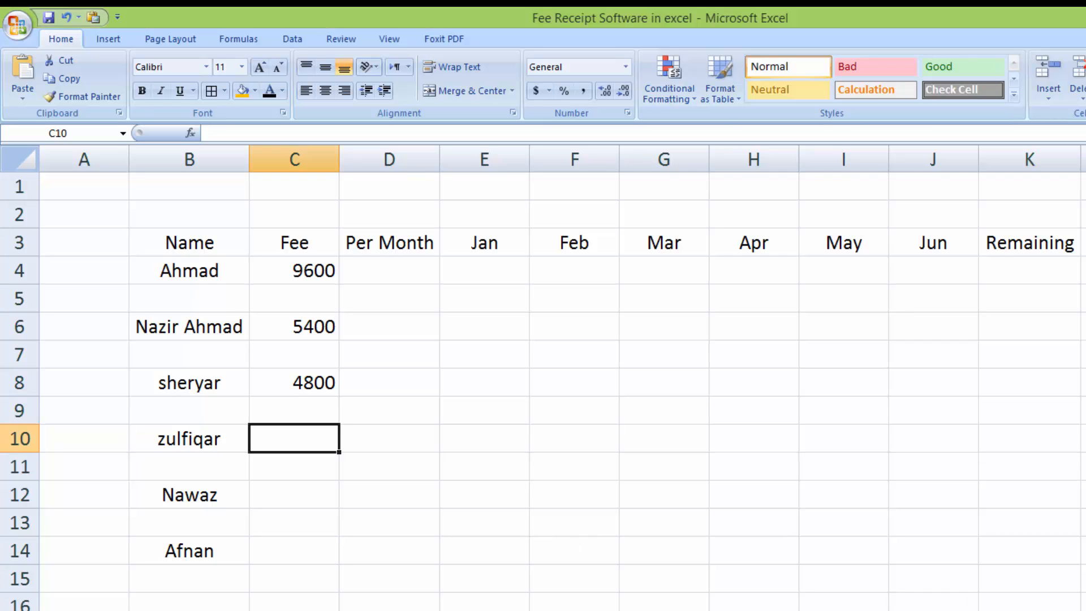
pyautogui.write('690')
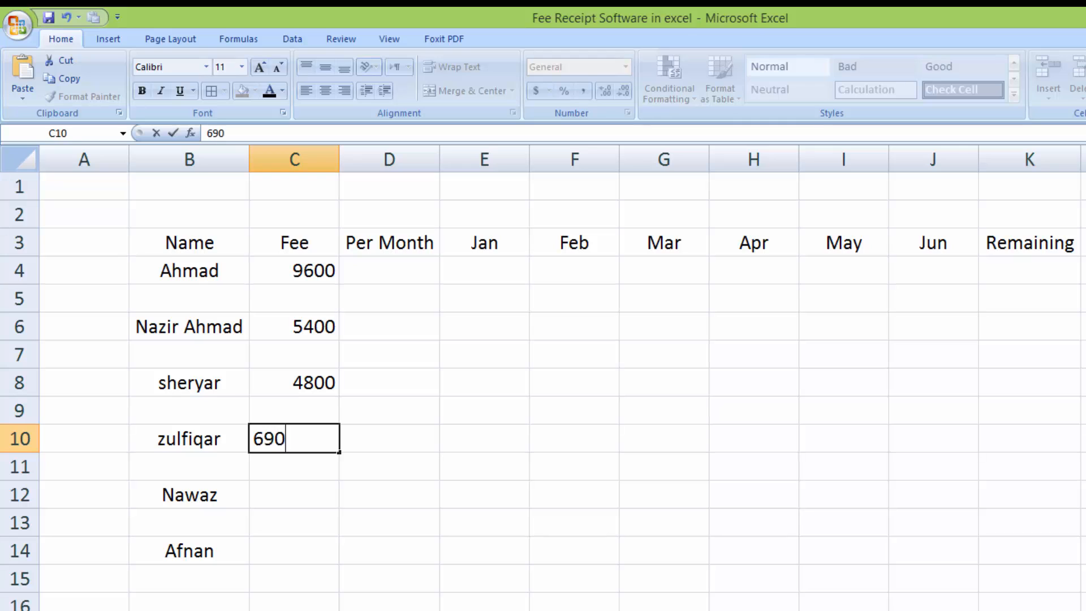
pyautogui.click(181, 298)
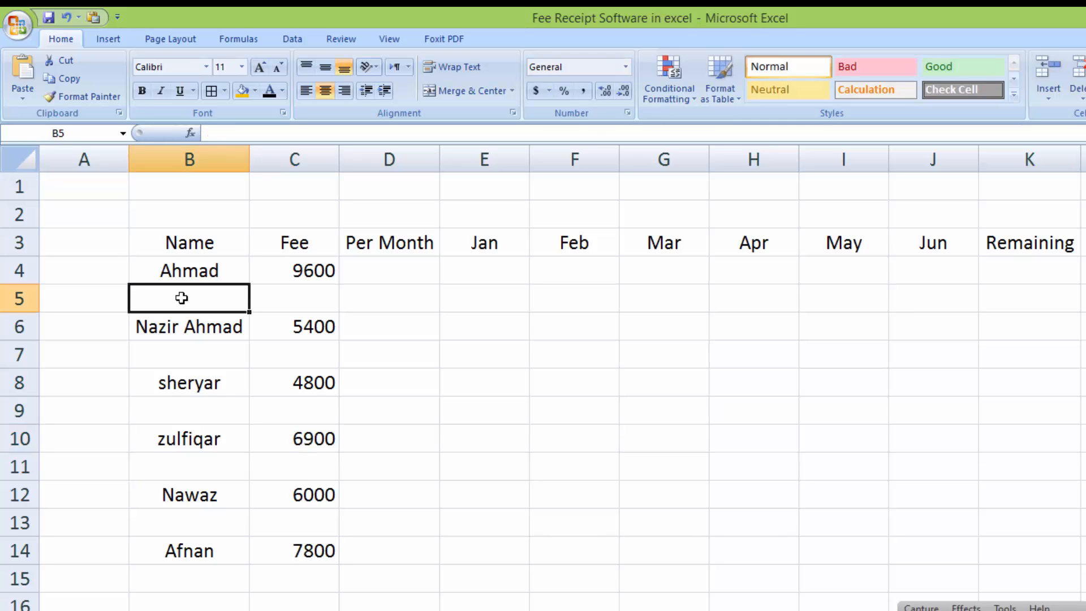
pyautogui.moveTo(181, 299); pyautogui.dragTo(256, 305)
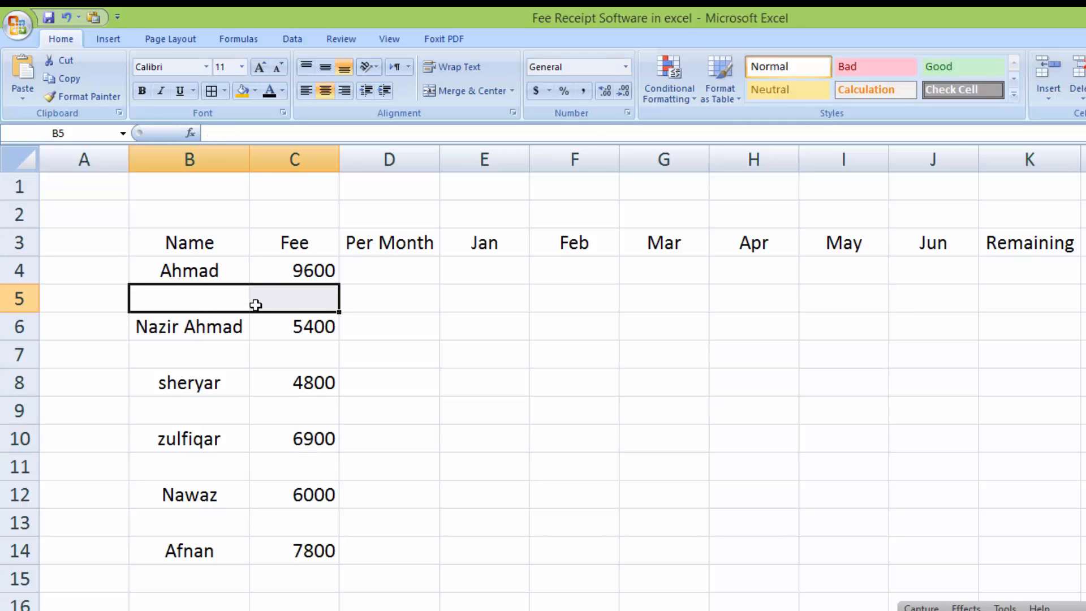
pyautogui.keyDown('shift'); pyautogui.click(185, 357); pyautogui.keyUp('shift')
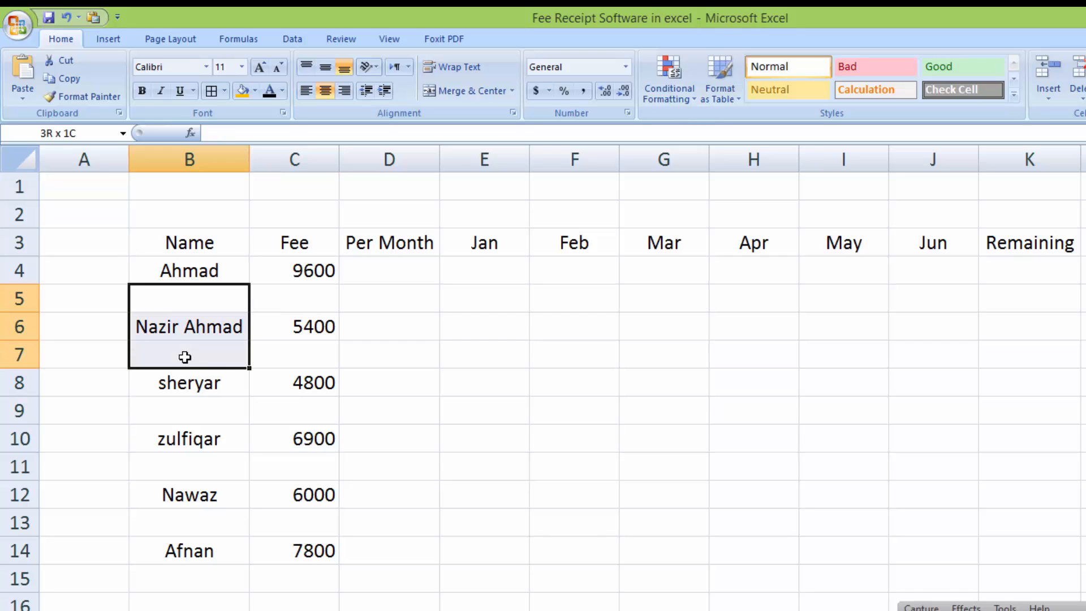
# Merge and center columns B and C separately in each of the blank rows 5, 7, 9, 11 and 13
pyautogui.click(209, 298)
pyautogui.moveTo(209, 298); pyautogui.dragTo(268, 301)
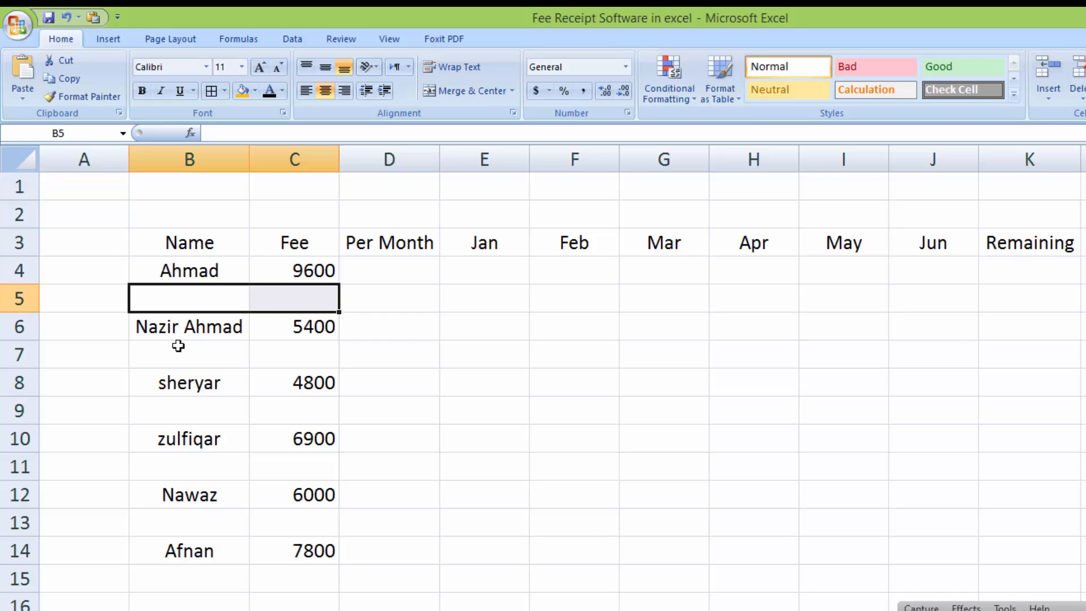
pyautogui.keyDown('ctrl'); pyautogui.moveTo(178, 351); pyautogui.dragTo(267, 351); pyautogui.keyUp('ctrl')
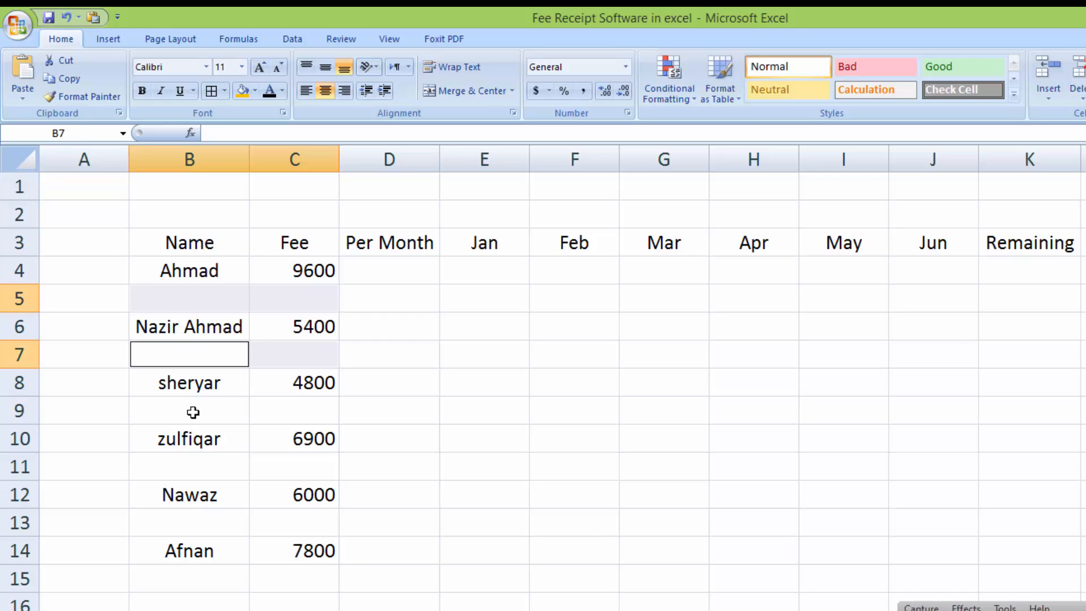
pyautogui.keyDown('ctrl'); pyautogui.moveTo(182, 415); pyautogui.dragTo(274, 413); pyautogui.keyUp('ctrl')
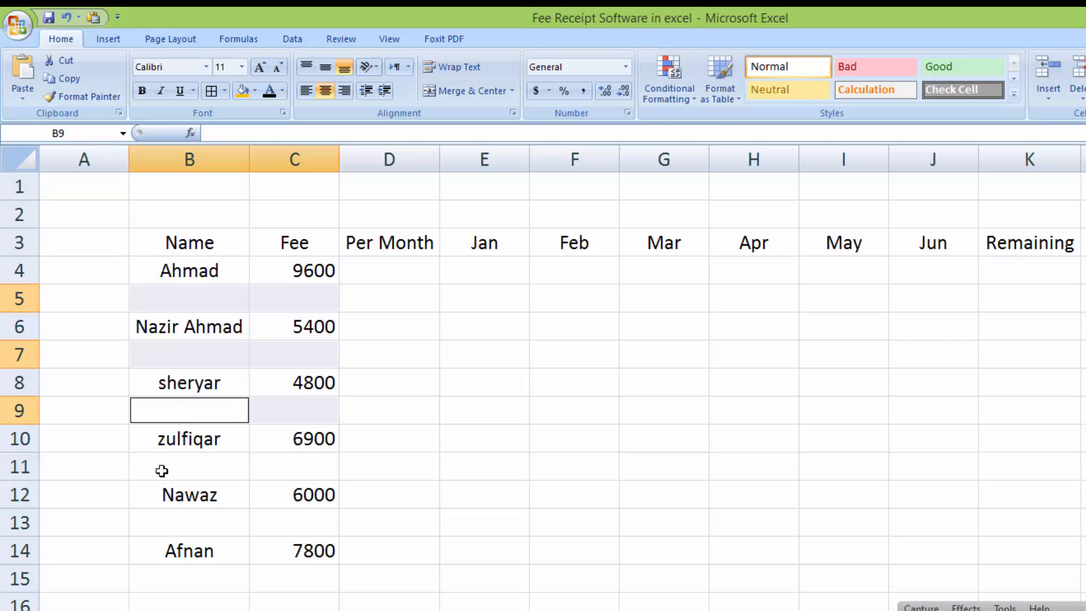
pyautogui.keyDown('ctrl'); pyautogui.moveTo(156, 473); pyautogui.dragTo(267, 471); pyautogui.keyUp('ctrl')
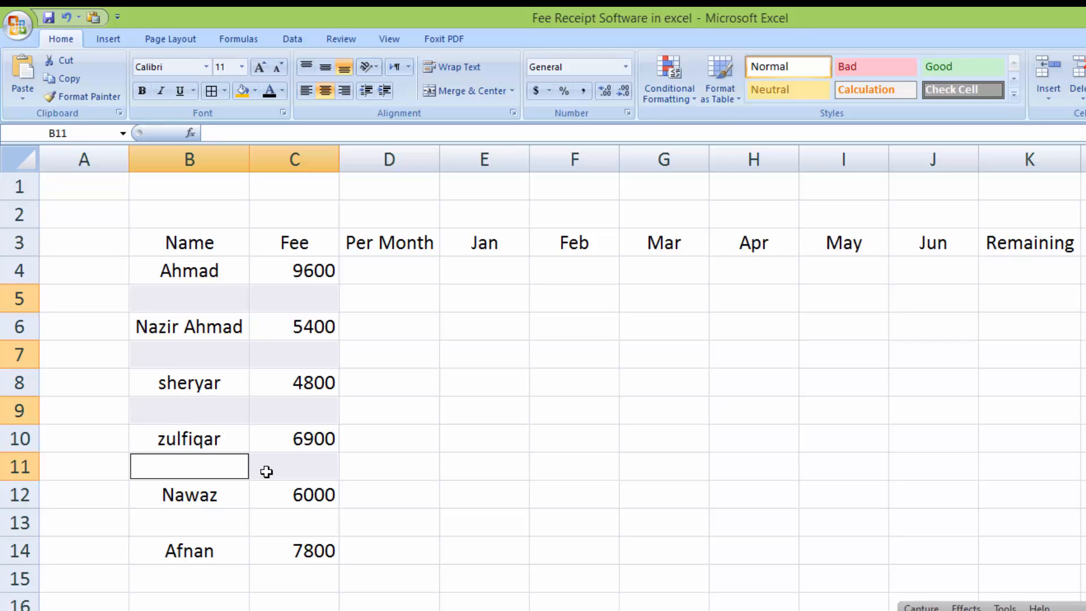
pyautogui.keyDown('ctrl'); pyautogui.moveTo(203, 518); pyautogui.dragTo(281, 521); pyautogui.keyUp('ctrl')
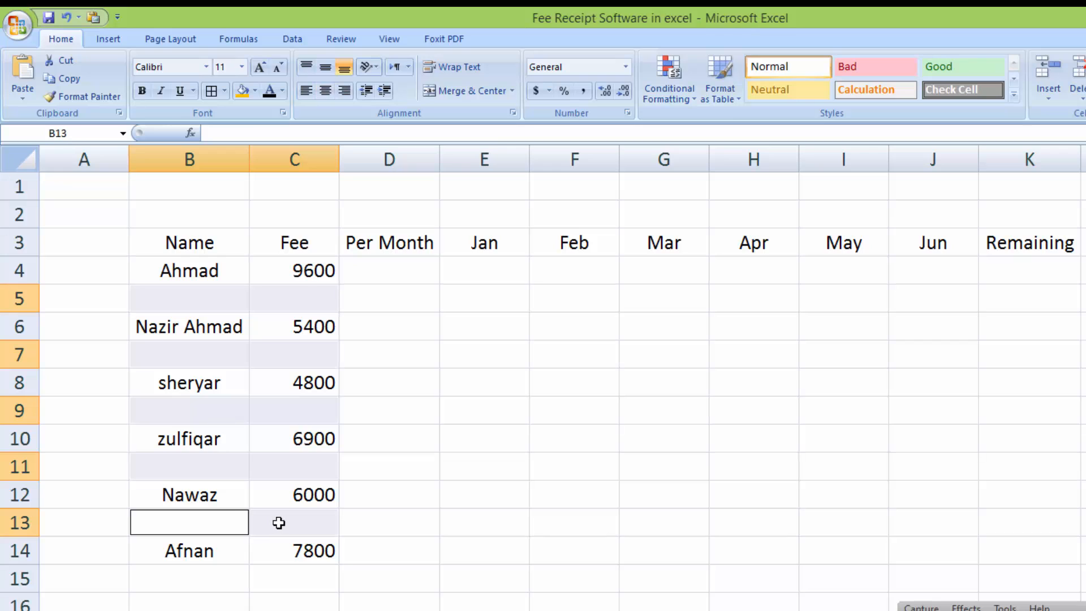
pyautogui.click(473, 94)
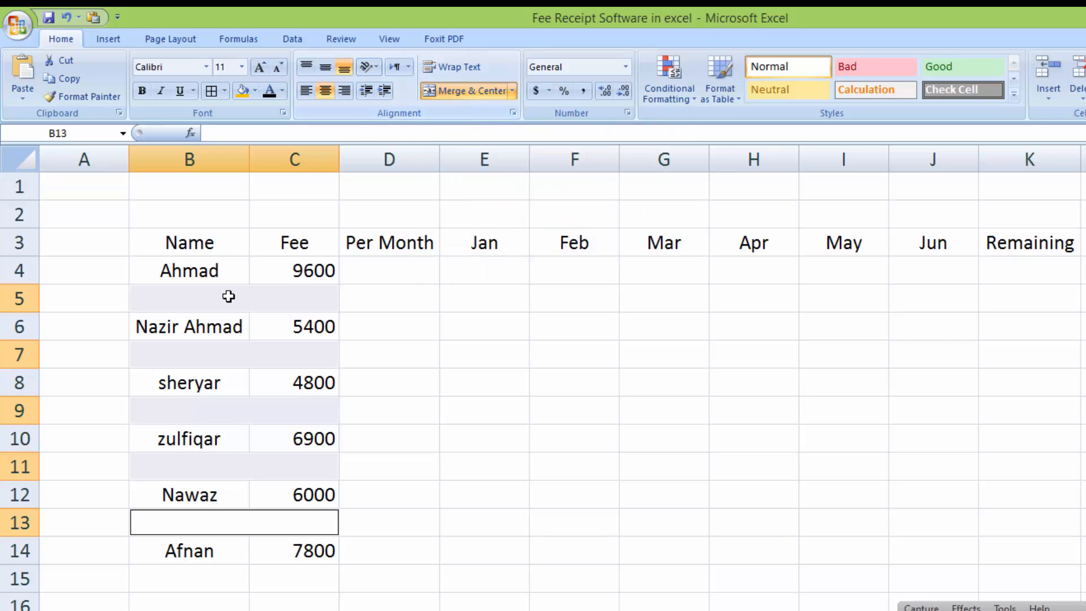
pyautogui.click(489, 92)
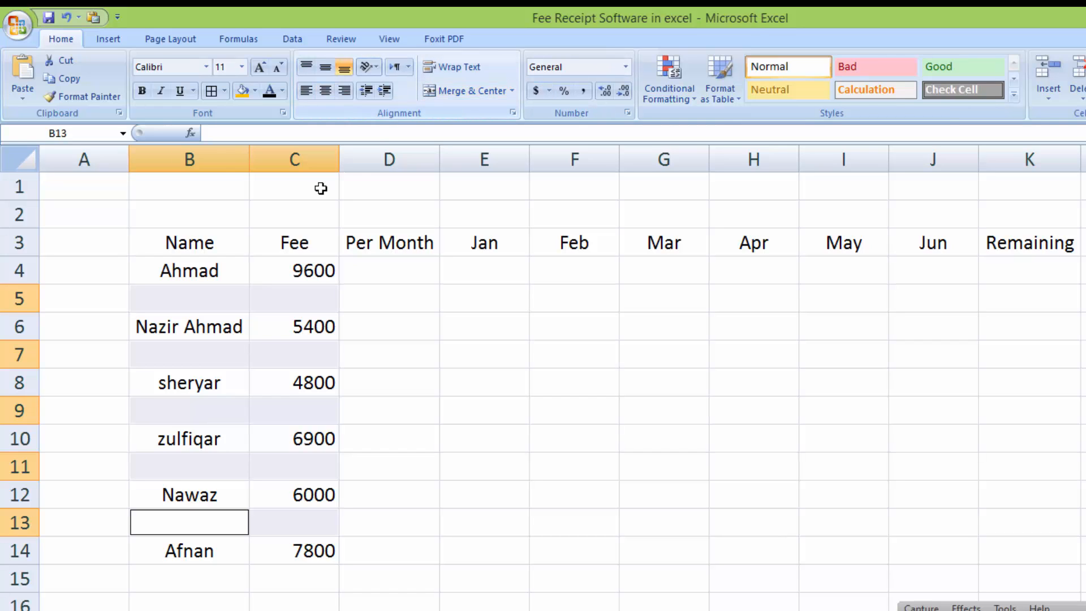
pyautogui.click(449, 94)
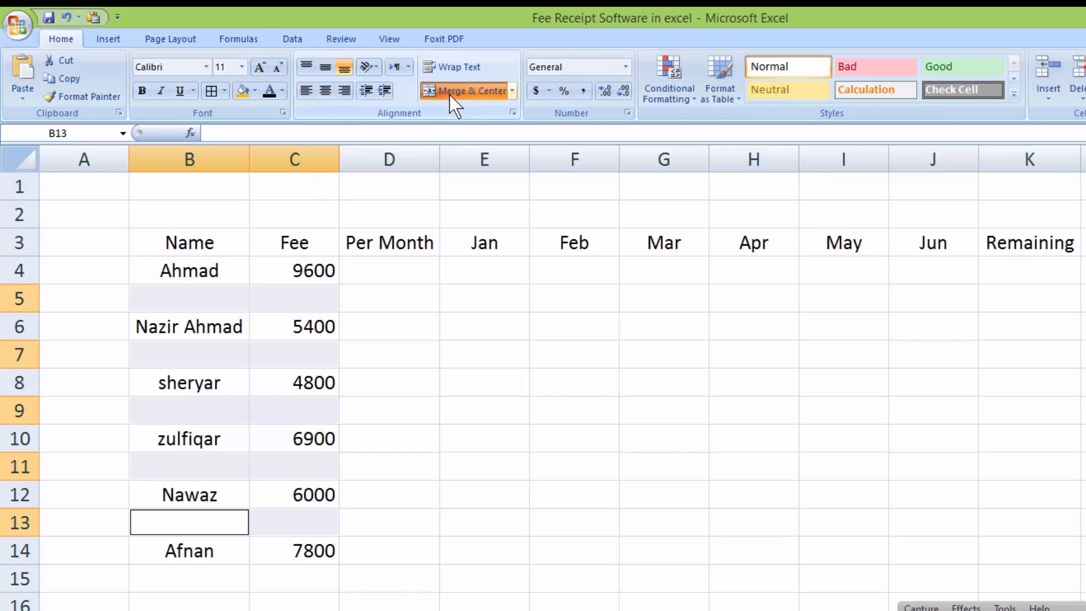
pyautogui.click(188, 300)
pyautogui.click(190, 358)
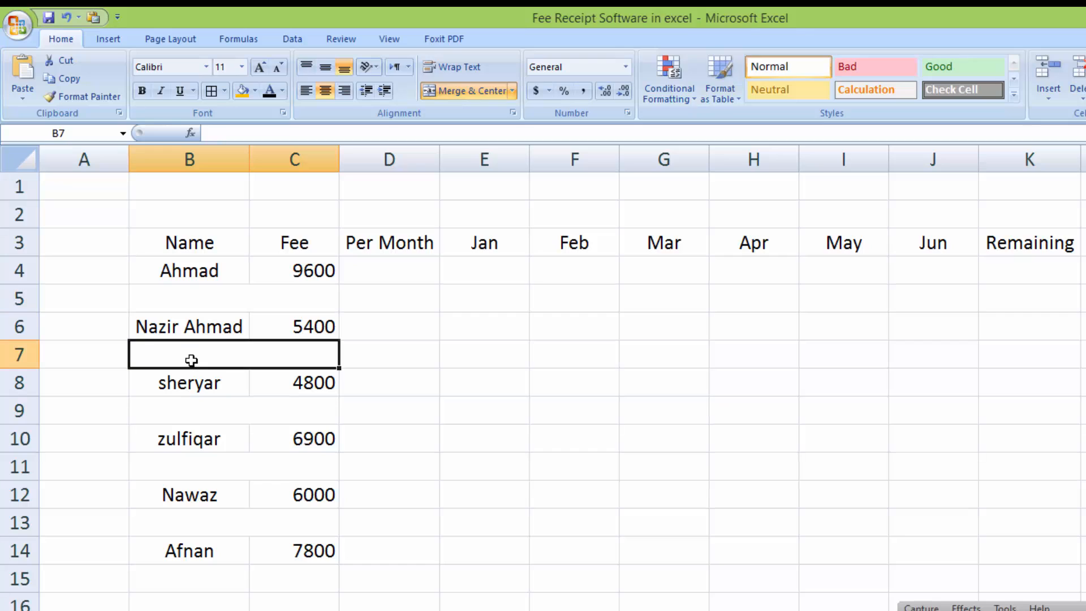
pyautogui.click(192, 412)
pyautogui.click(201, 462)
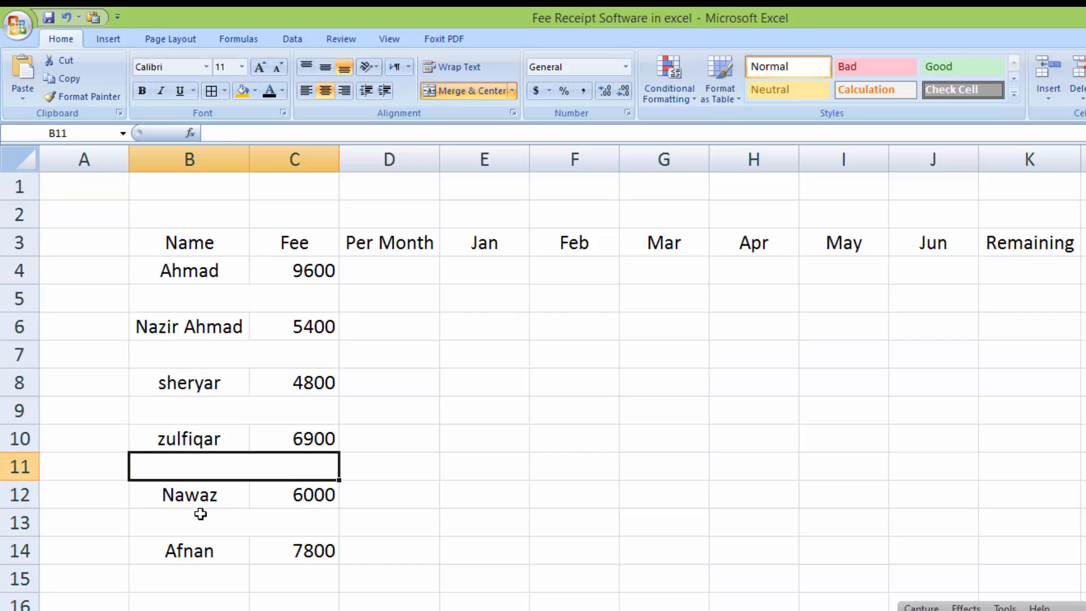
pyautogui.click(202, 530)
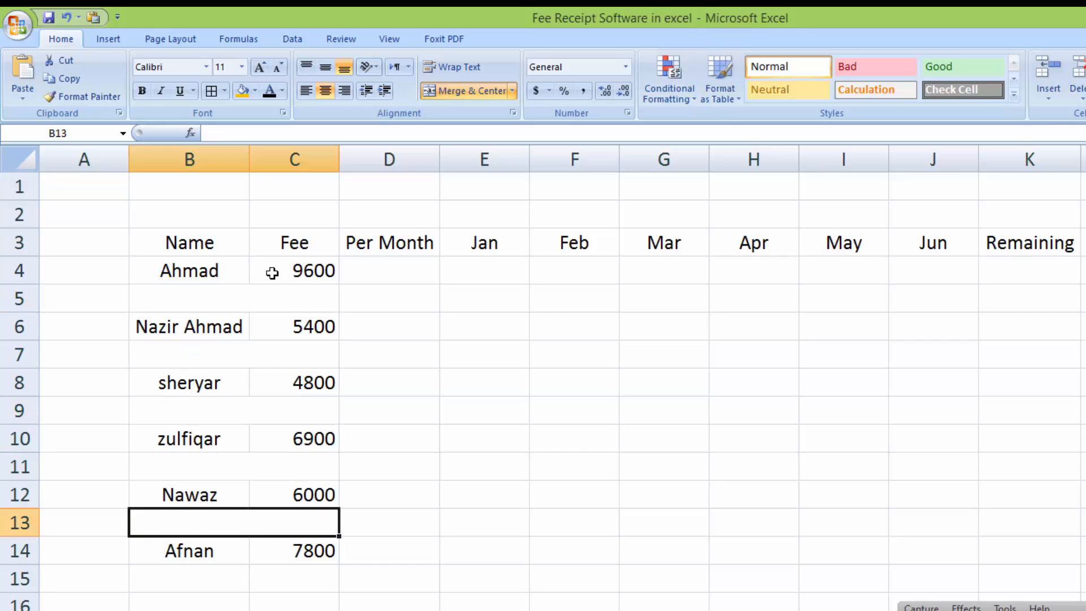
# Enter the label "Fee Receiving" in the merged cell B5 under the first student
pyautogui.click(241, 301)
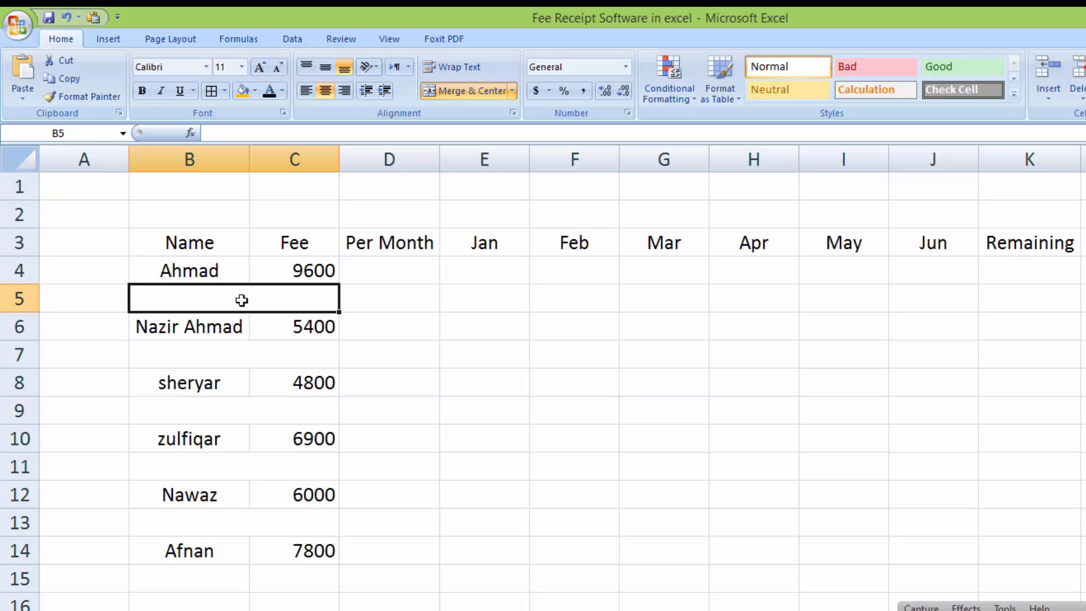
pyautogui.write('Fee R')
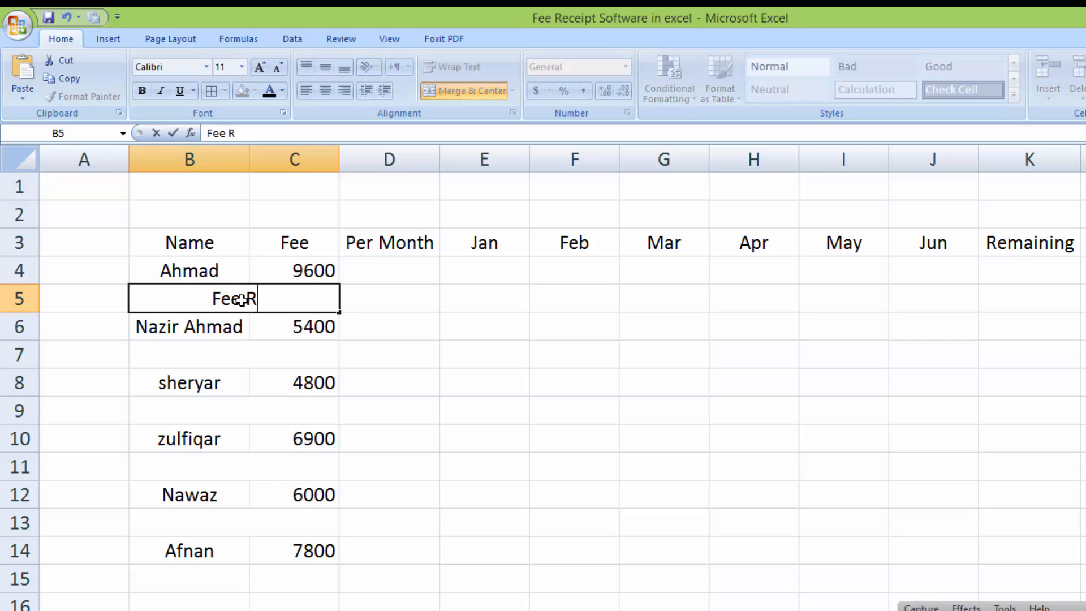
pyautogui.write('eceiving')
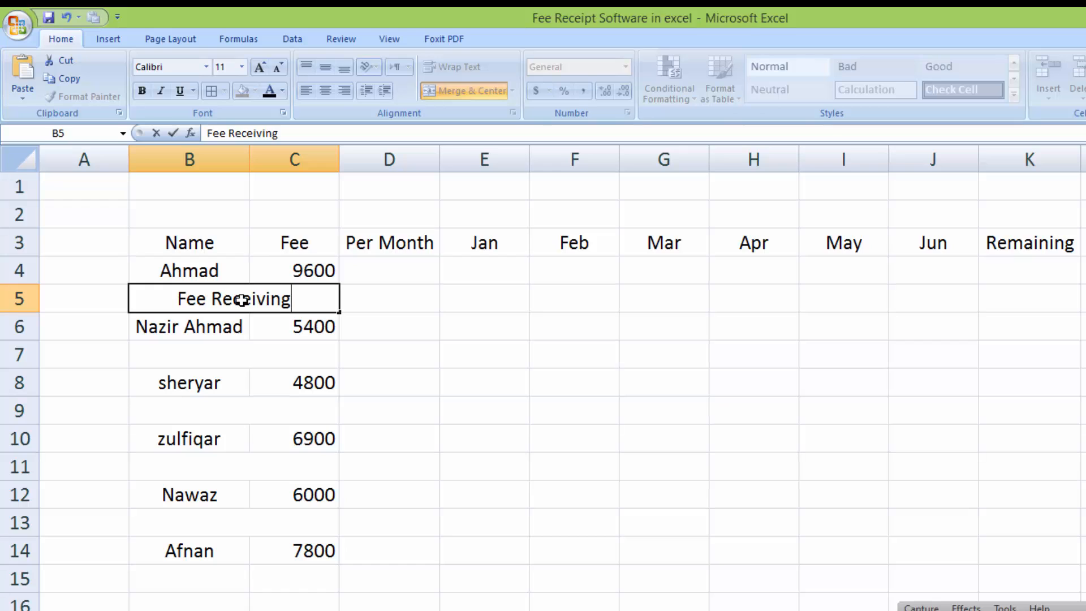
pyautogui.press('Return')
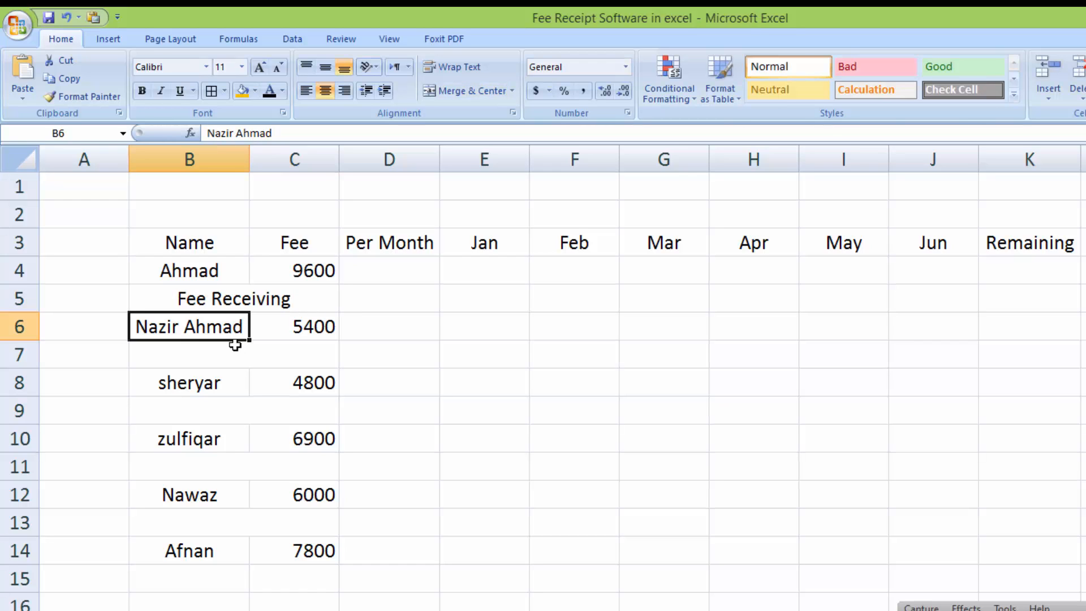
# Copy the "Fee Receiving" label from B5 into the blank merged cells in rows 7, 9, 11 and 13
pyautogui.click(234, 299)
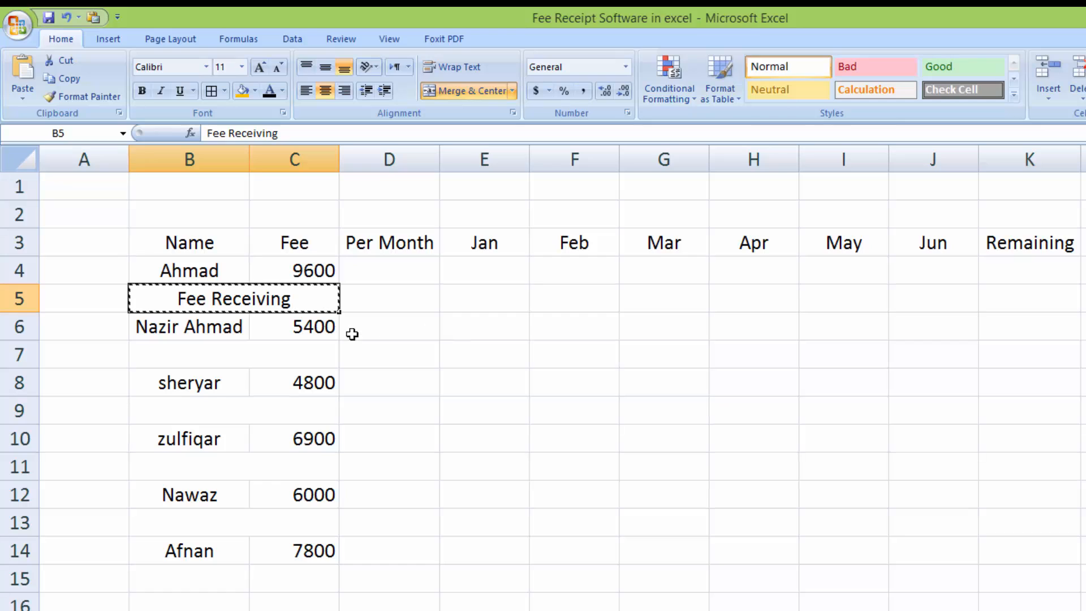
pyautogui.hotkey('ctrl', 'c')
pyautogui.keyDown('ctrl'); pyautogui.click(272, 347); pyautogui.keyUp('ctrl')
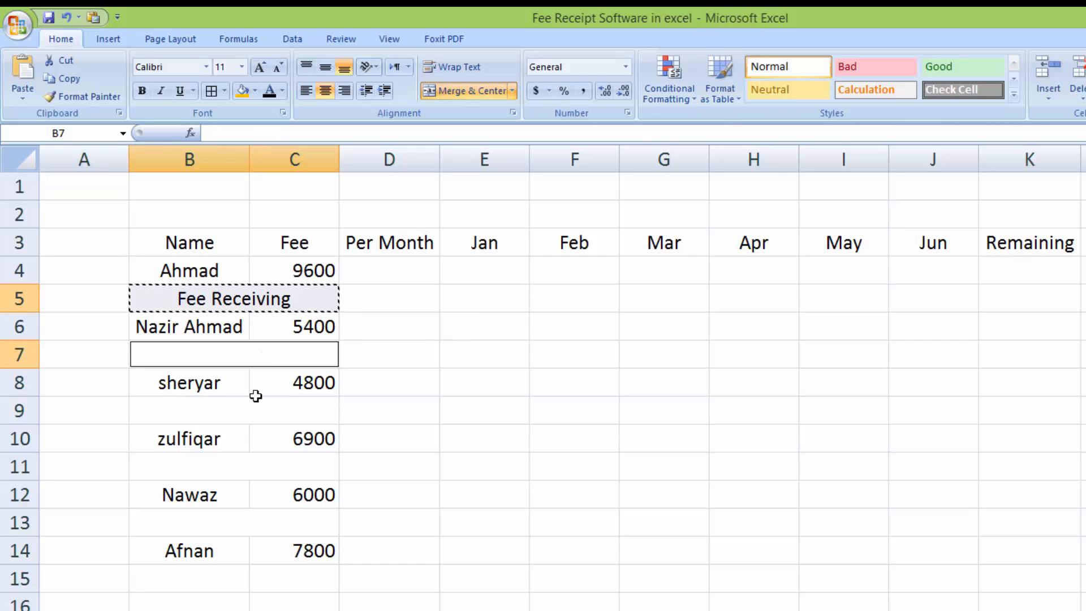
pyautogui.keyDown('ctrl'); pyautogui.click(255, 410); pyautogui.keyUp('ctrl')
pyautogui.keyDown('ctrl'); pyautogui.click(240, 461); pyautogui.keyUp('ctrl')
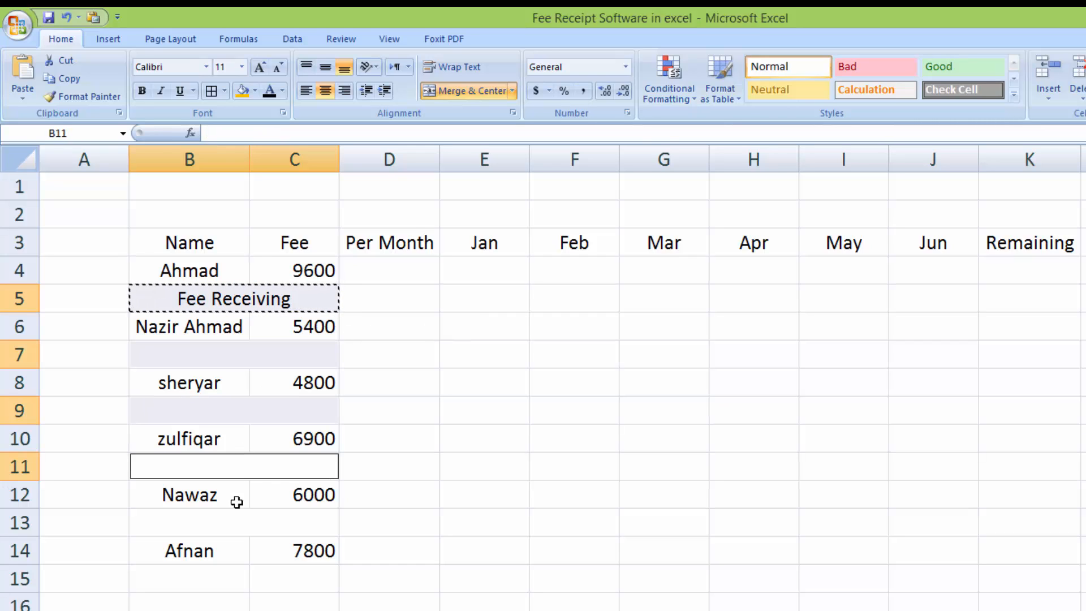
pyautogui.keyDown('ctrl'); pyautogui.click(237, 518); pyautogui.keyUp('ctrl')
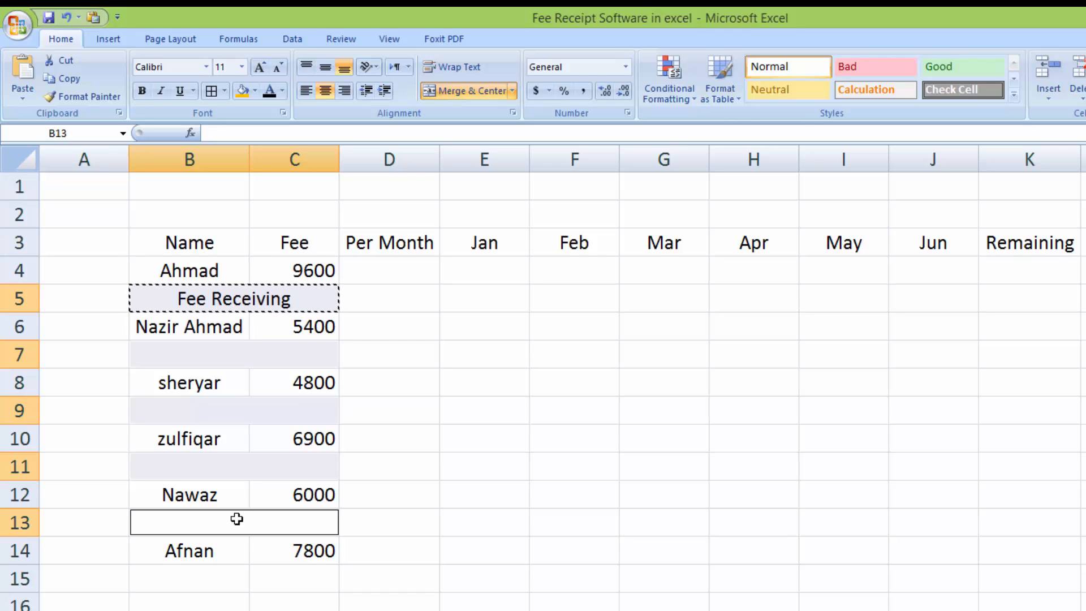
pyautogui.hotkey('ctrl', 'v')
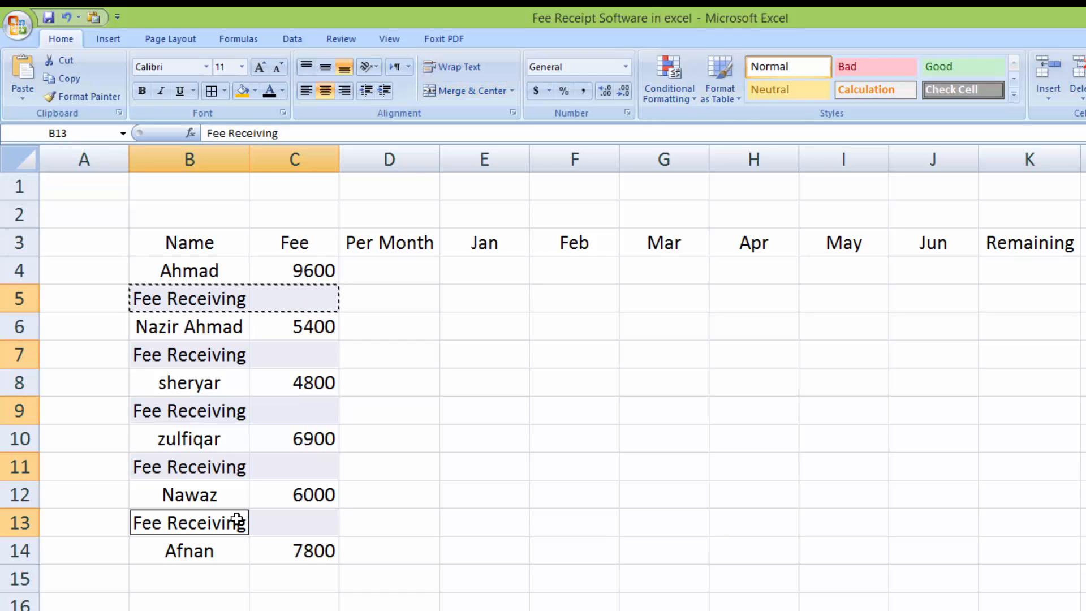
pyautogui.press('Escape')
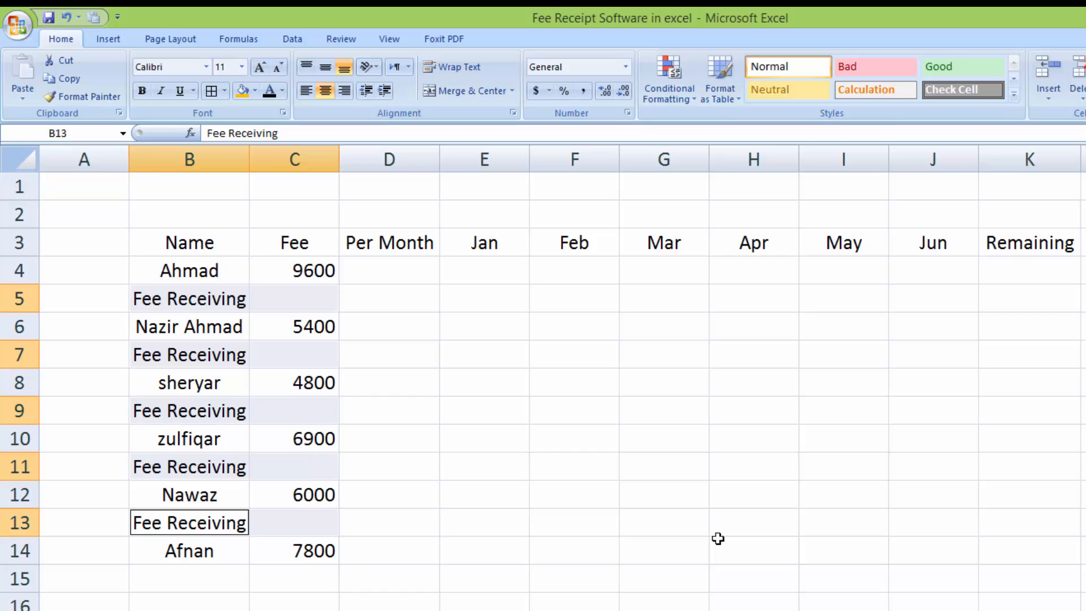
pyautogui.click(576, 608)
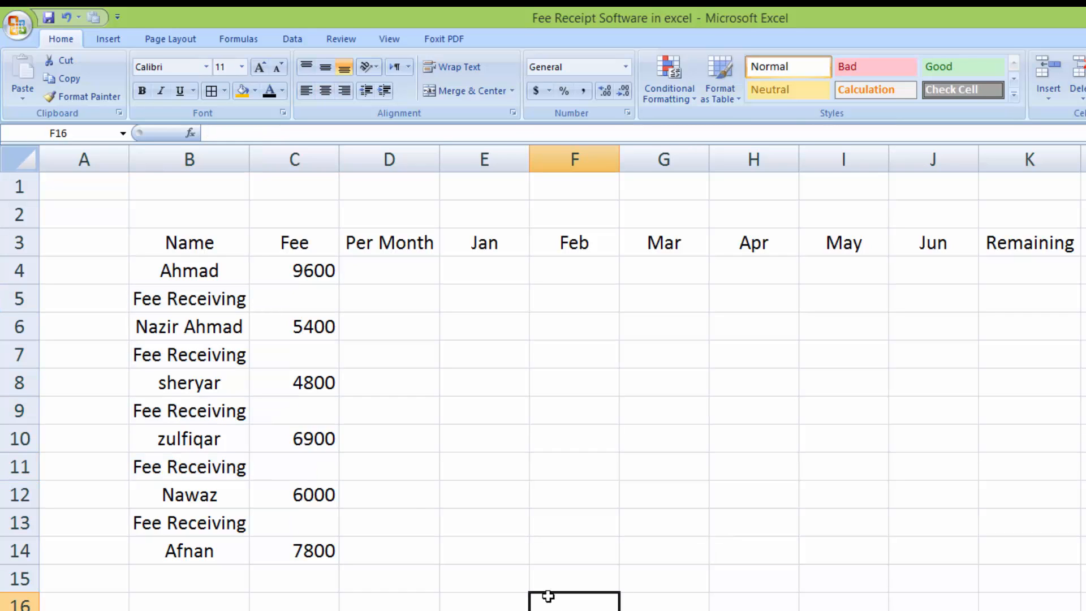
# Merge and center columns B and C again in each "Fee Receiving" row from 5 to 13
pyautogui.click(181, 299)
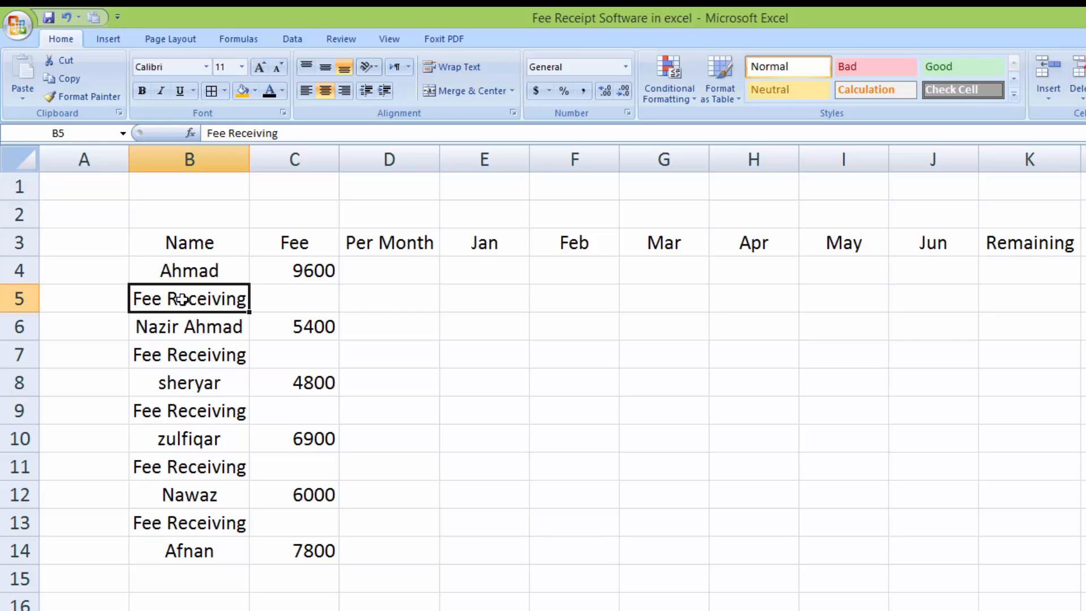
pyautogui.moveTo(186, 467); pyautogui.dragTo(295, 467)
pyautogui.click(447, 93)
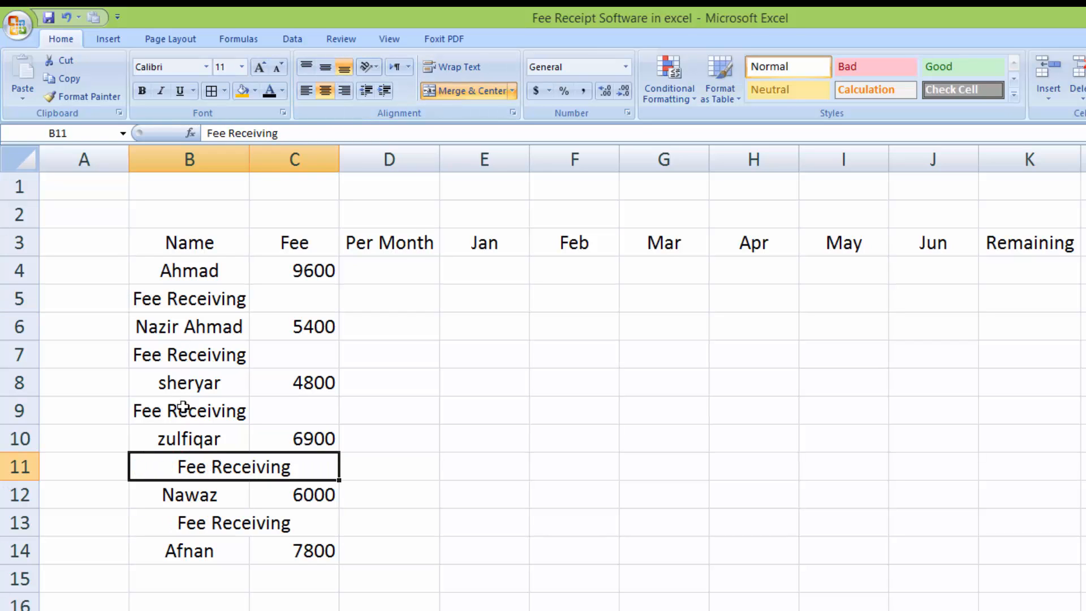
pyautogui.moveTo(183, 406); pyautogui.dragTo(255, 413)
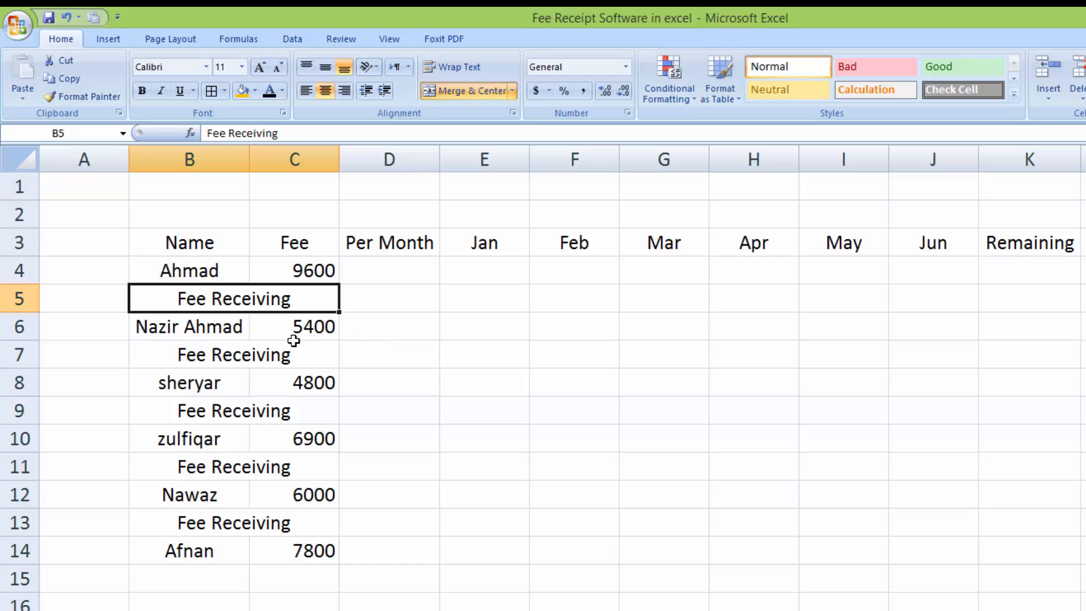
# Fill the merged "Fee Receiving" cells in rows 5, 7, 9, 11 and 13 with orange-gold
pyautogui.click(262, 356)
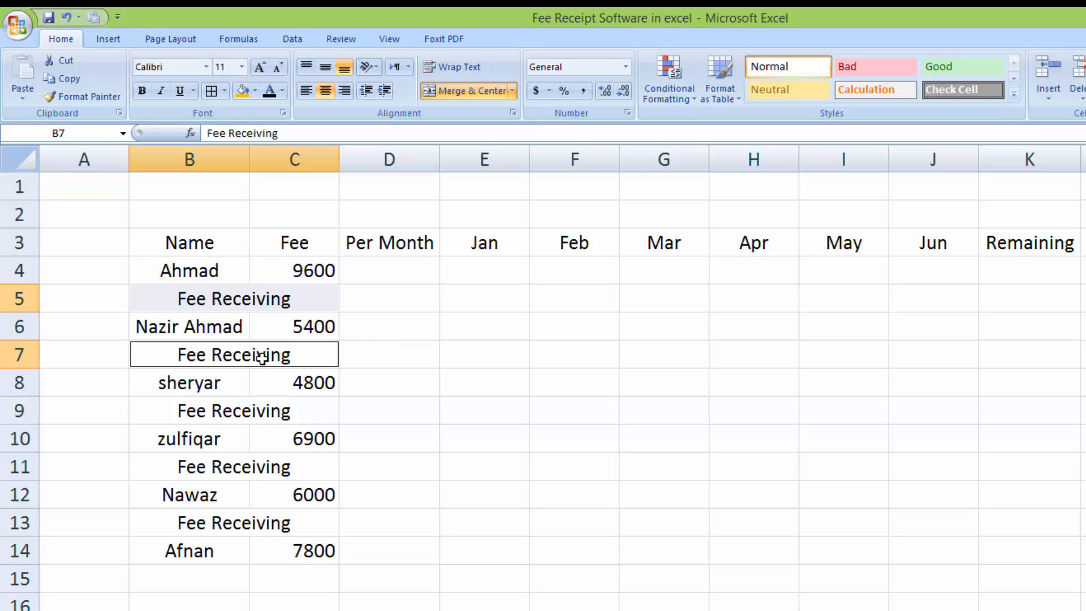
pyautogui.click(241, 417)
pyautogui.click(232, 477)
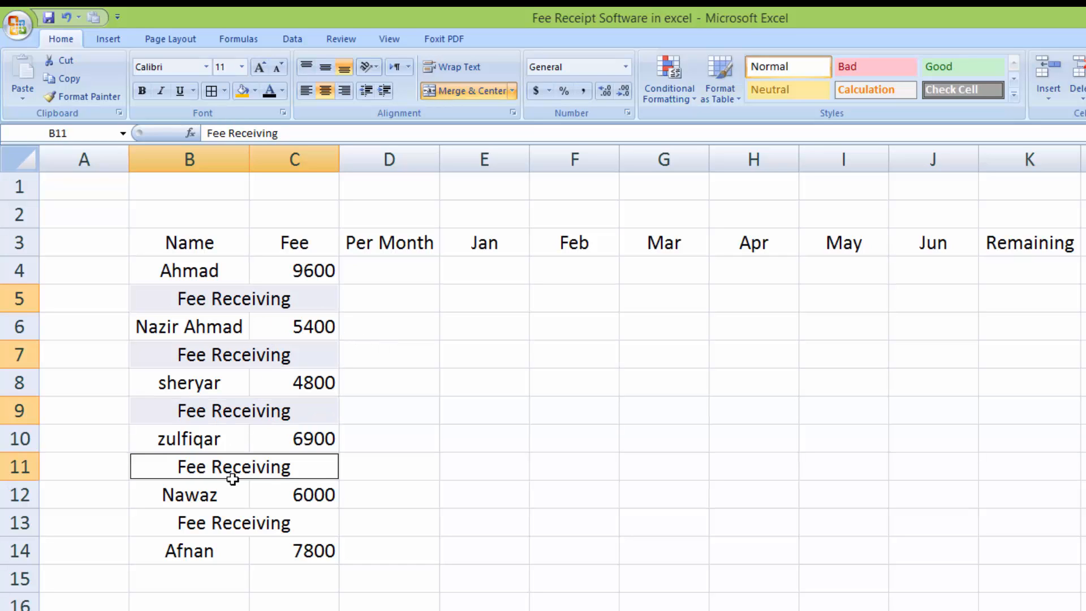
pyautogui.click(233, 521)
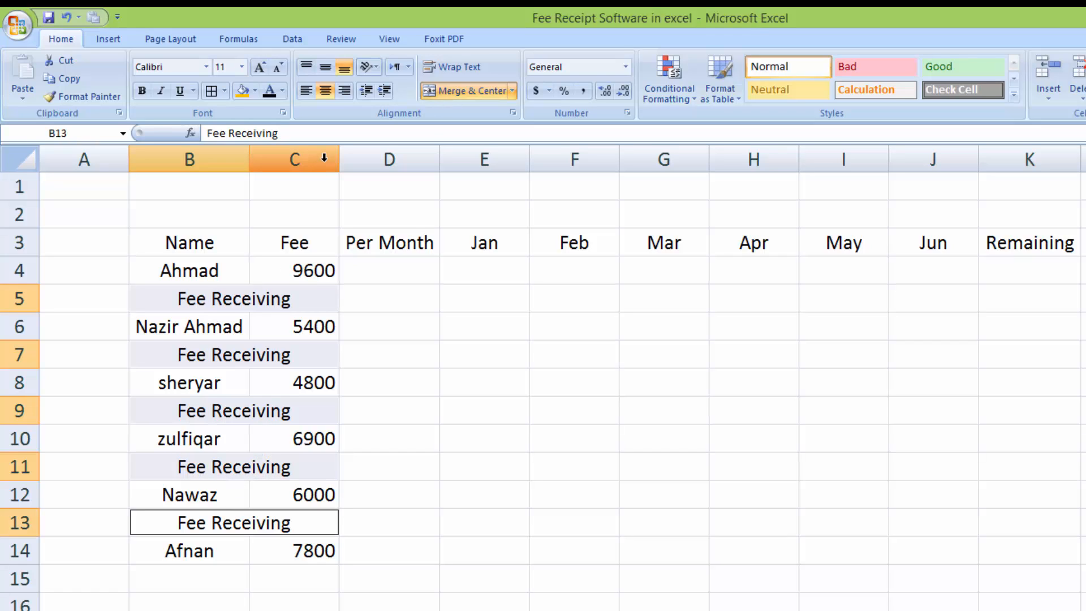
pyautogui.click(242, 91)
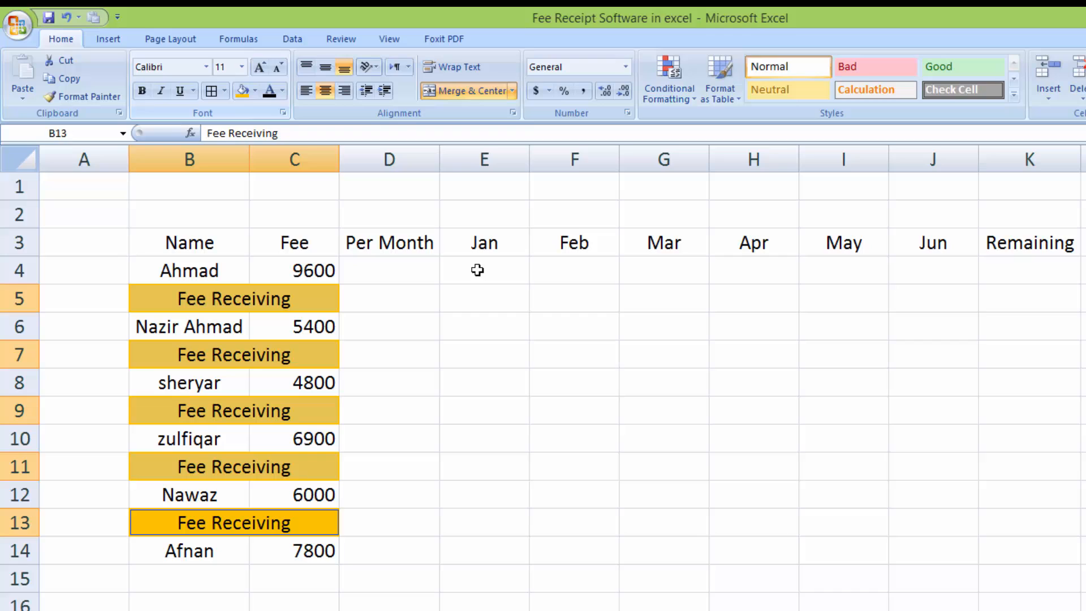
pyautogui.click(616, 385)
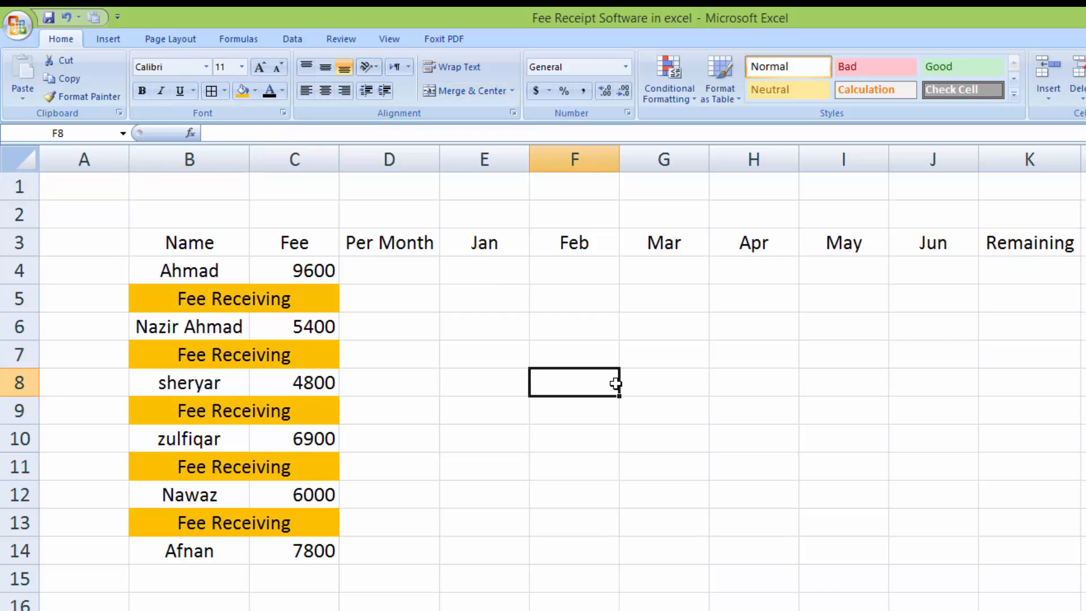
# Enter the formula =C4/6 in D4 to calculate the first student's monthly fee
pyautogui.click(412, 272)
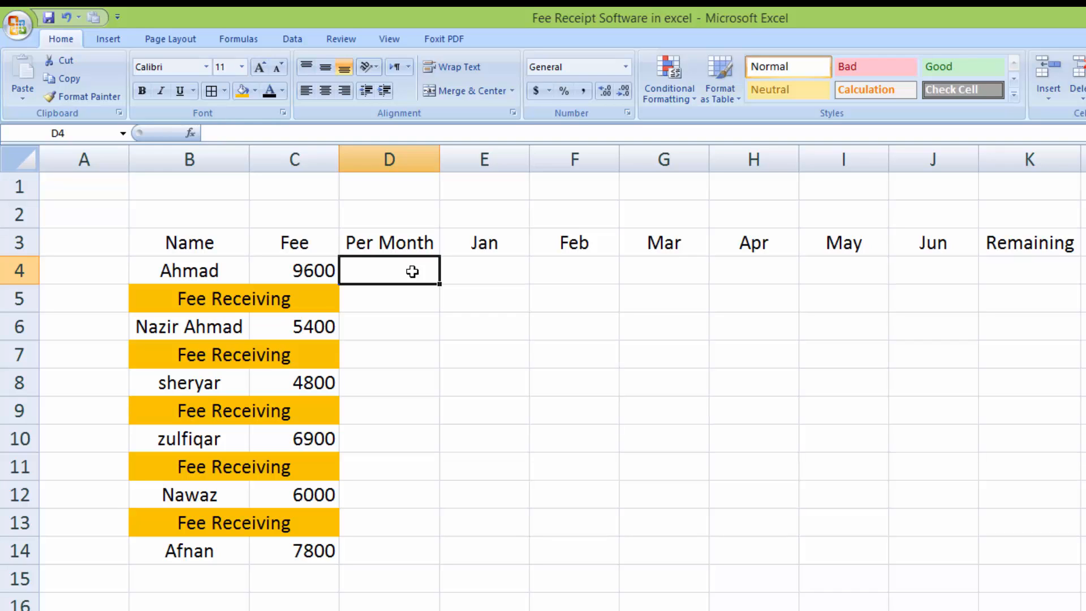
pyautogui.write('=')
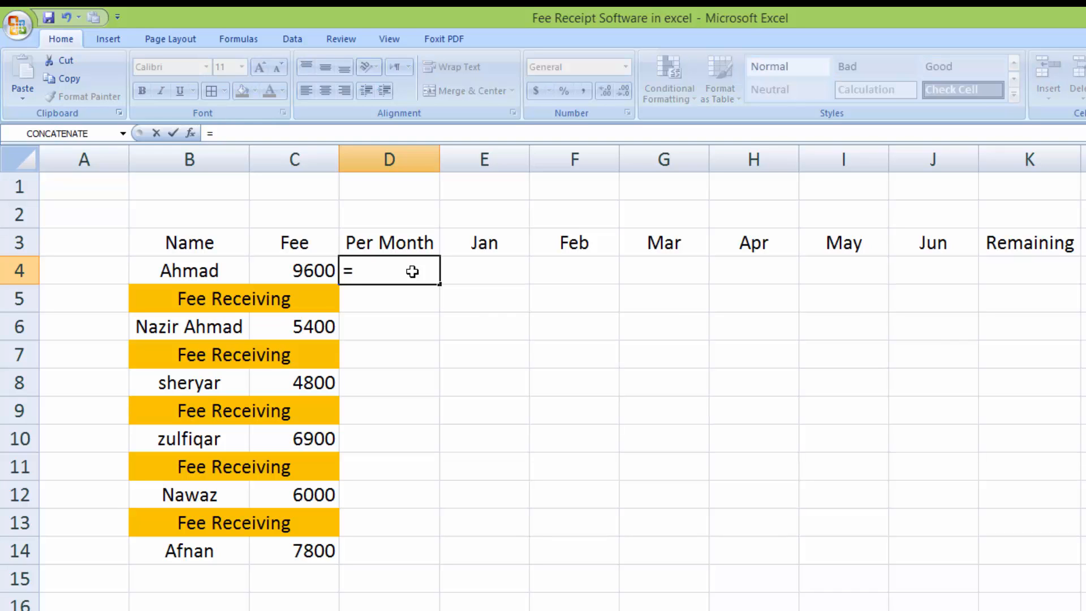
pyautogui.click(307, 266)
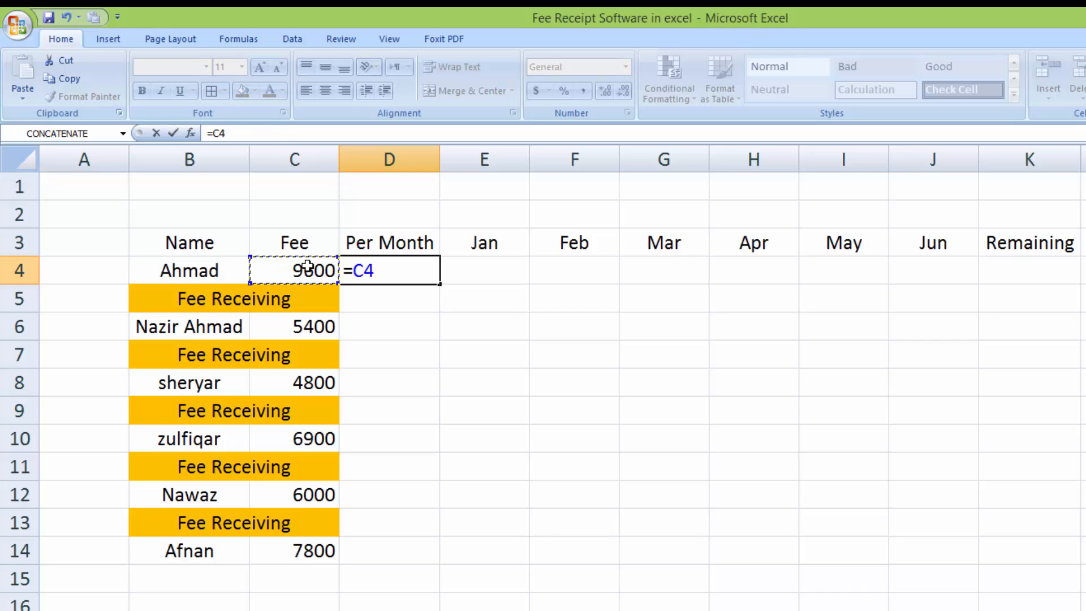
pyautogui.write('/6')
pyautogui.press('Return')
# Fill the monthly fee formula from D4 down to D14 for the remaining students
pyautogui.click(382, 266)
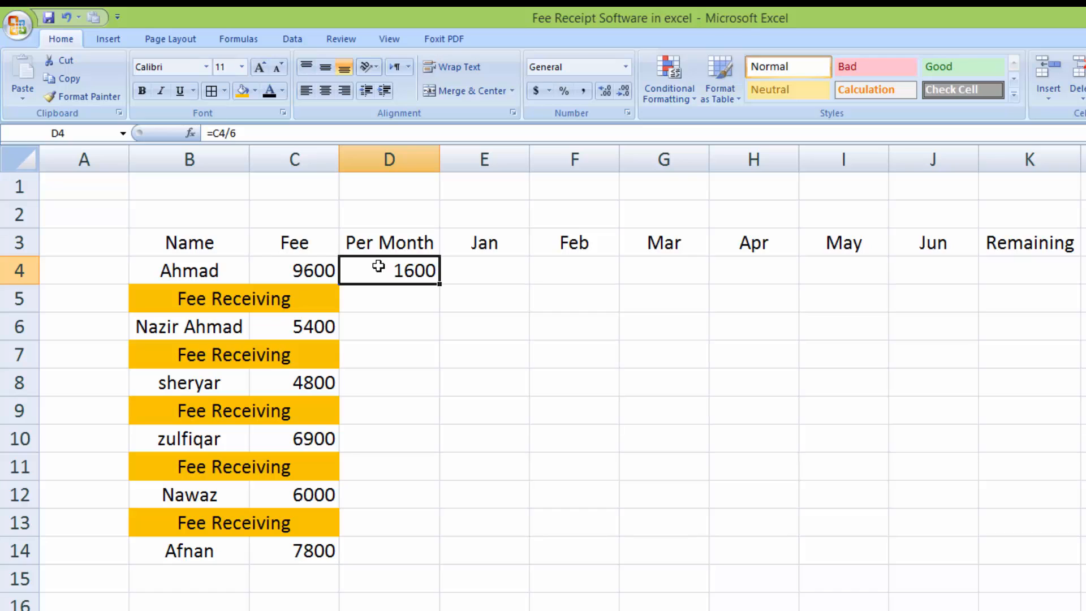
pyautogui.moveTo(378, 270); pyautogui.dragTo(383, 288)
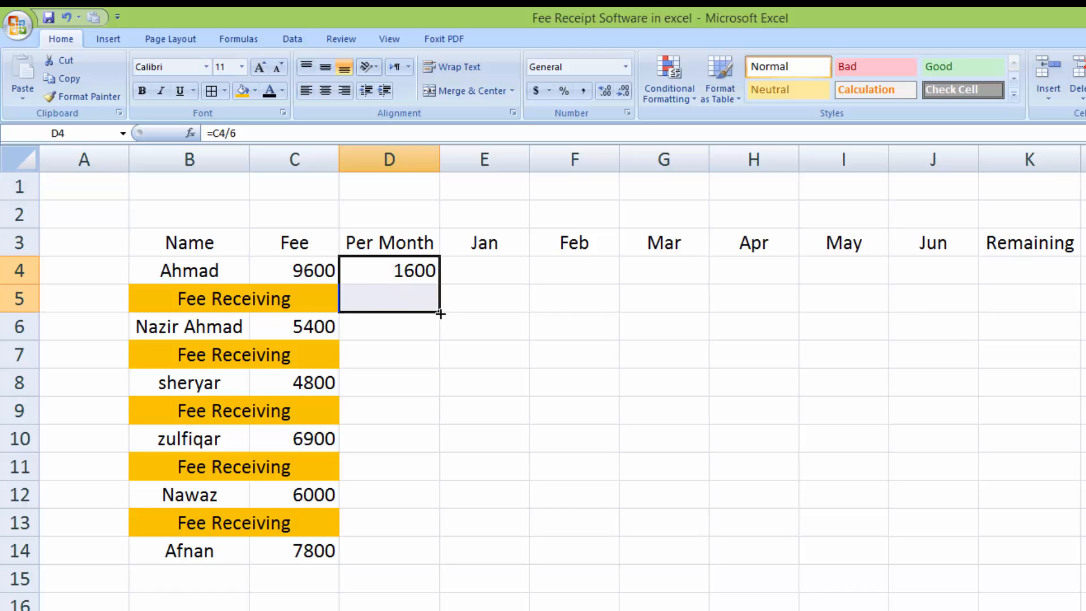
pyautogui.moveTo(440, 313); pyautogui.dragTo(435, 561)
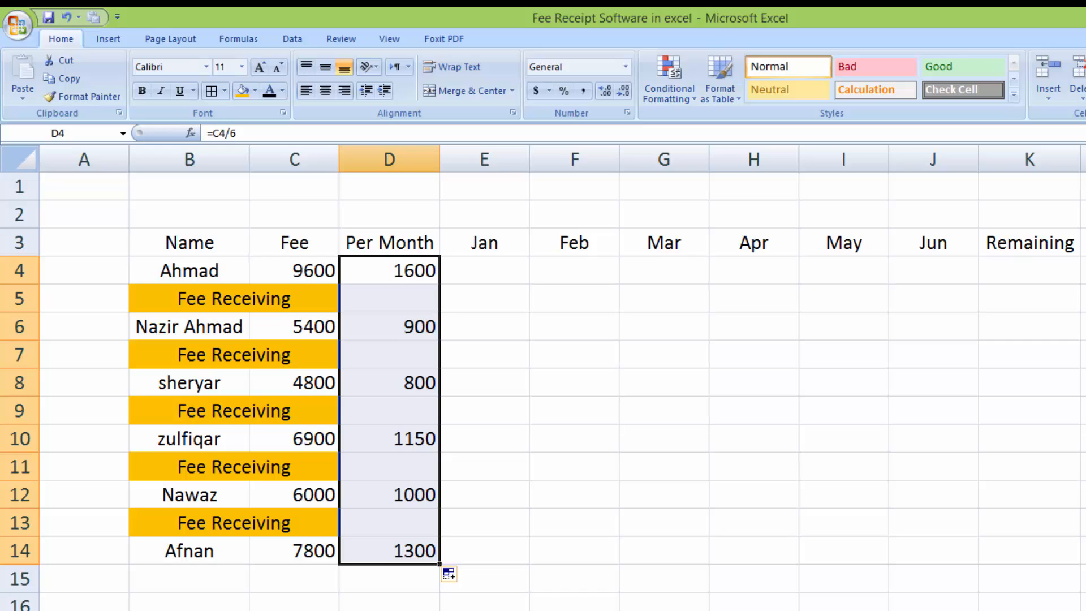
pyautogui.click(770, 526)
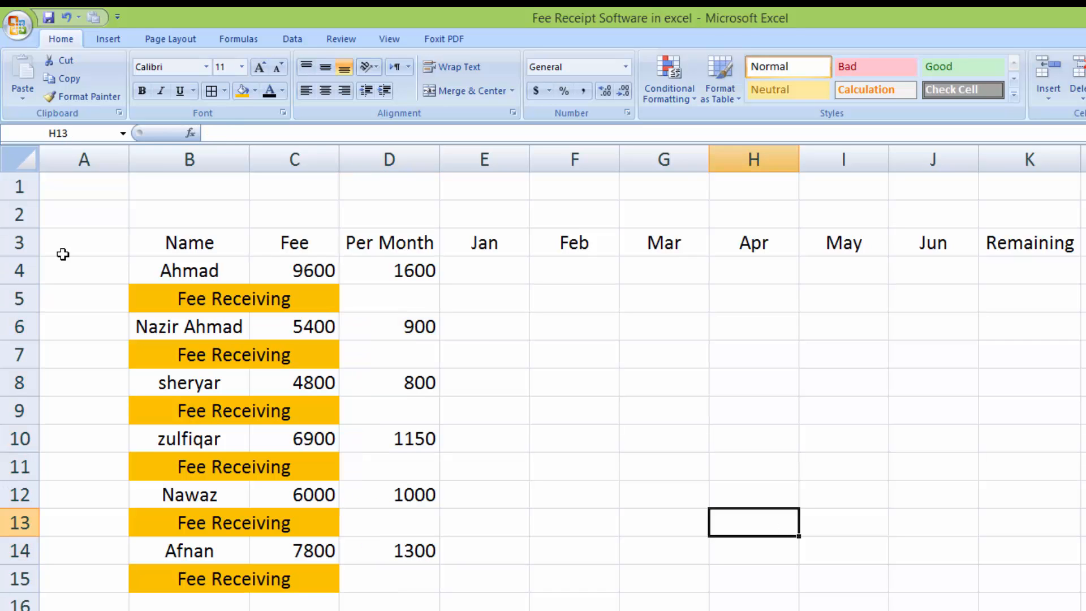
# Make header row 3 taller and format the headings in B3:K3 as vertically middle-aligned, underlined and bold
pyautogui.moveTo(29, 257); pyautogui.dragTo(20, 278)
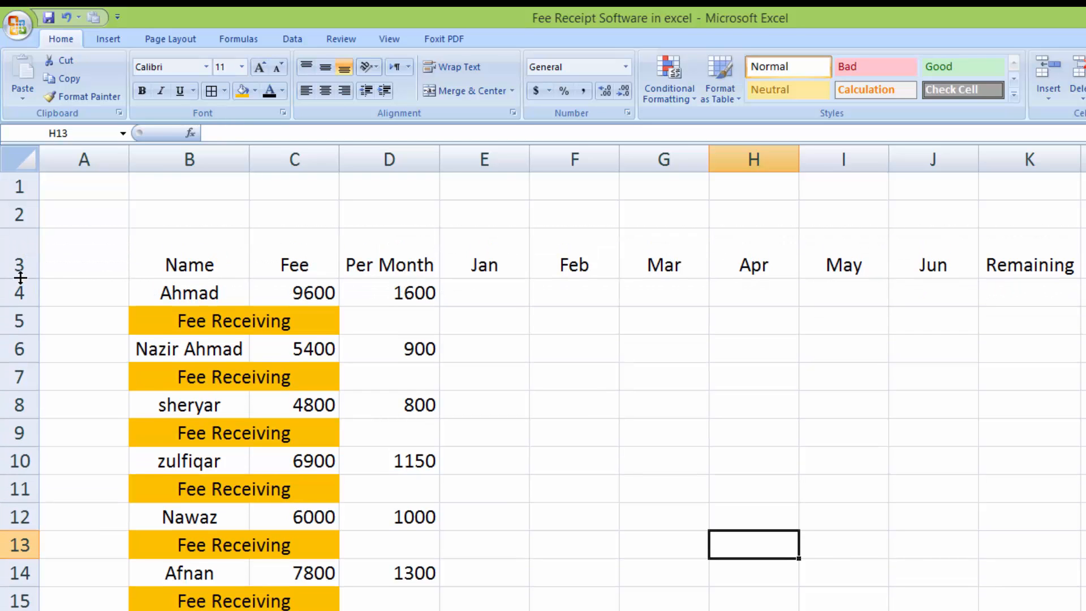
pyautogui.moveTo(155, 264); pyautogui.dragTo(1002, 273)
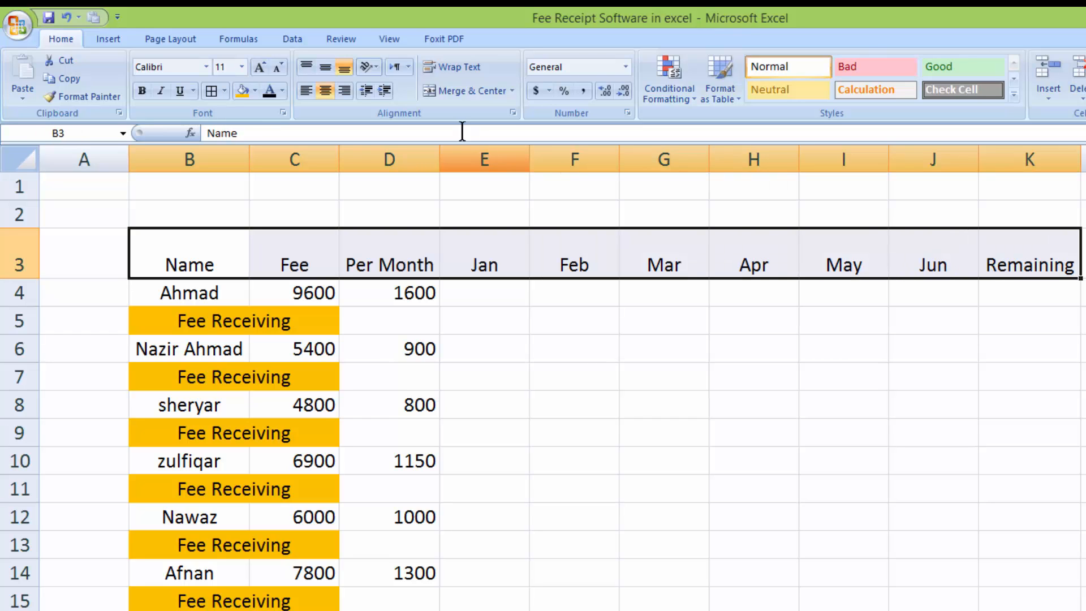
pyautogui.click(330, 90)
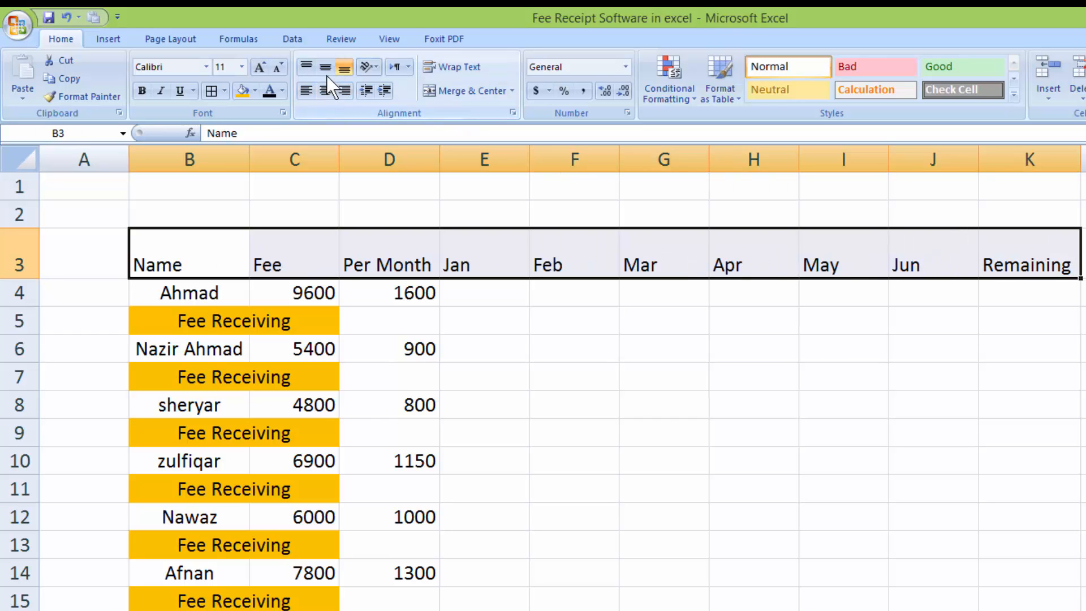
pyautogui.click(325, 69)
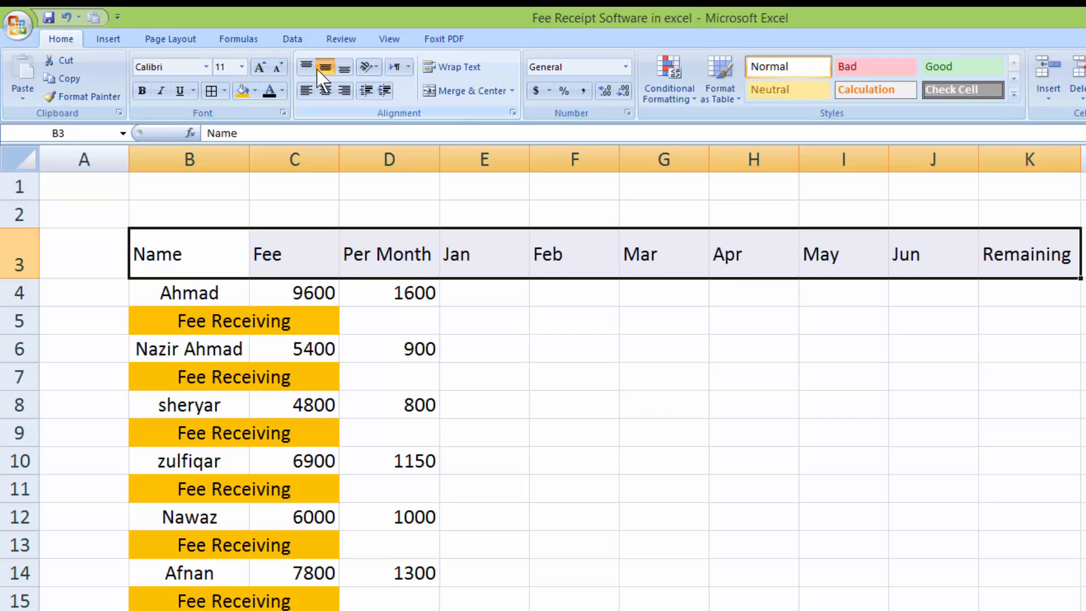
pyautogui.click(180, 94)
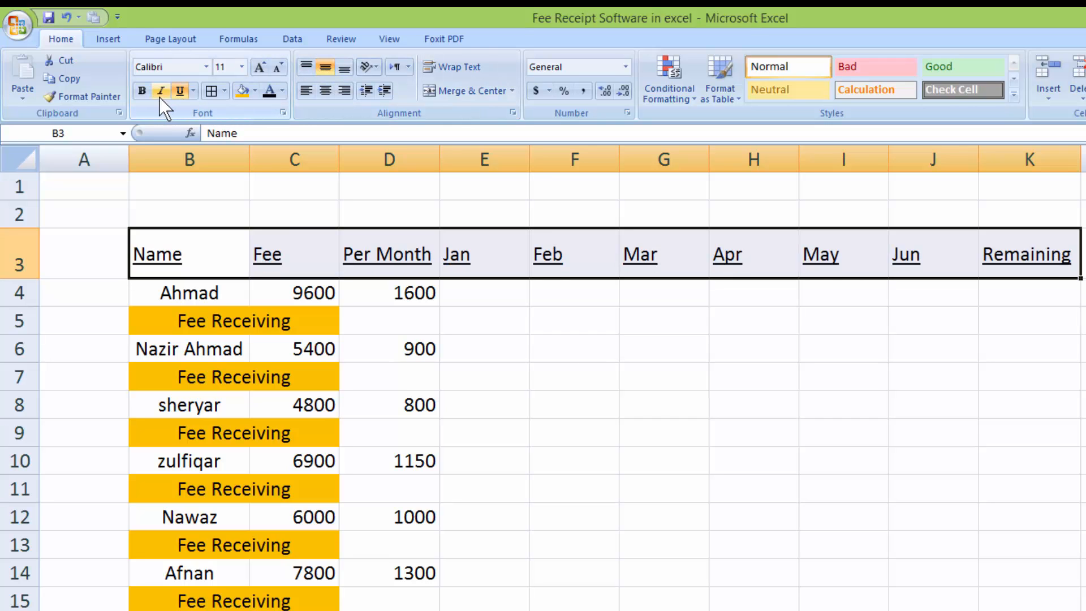
pyautogui.click(143, 93)
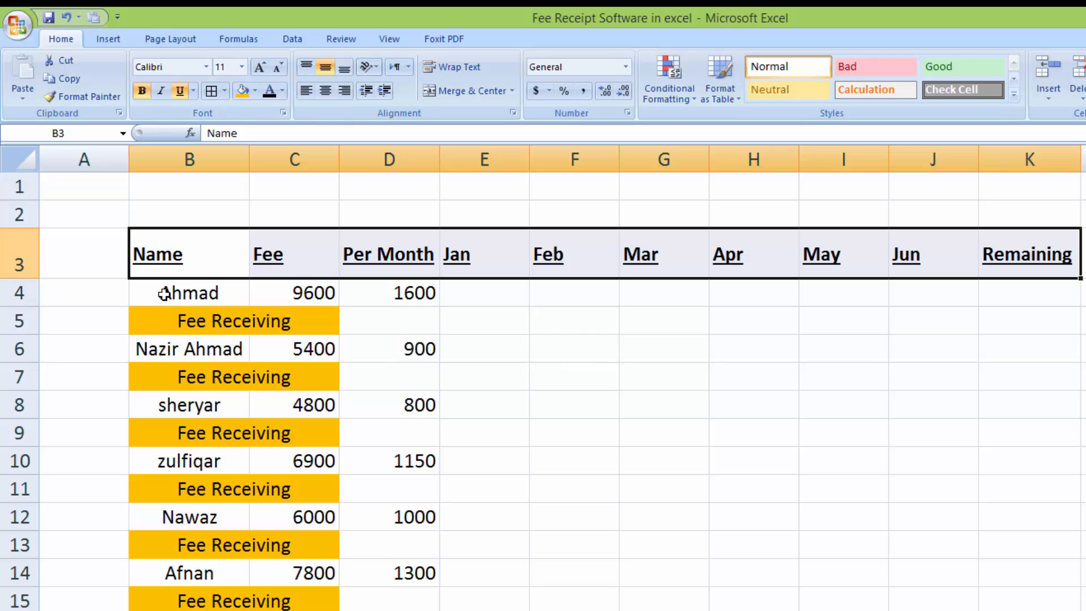
# Apply all borders to the whole table from B3 across to column K and down to the last "Fee Receiving" row
pyautogui.moveTo(158, 274); pyautogui.dragTo(996, 584)
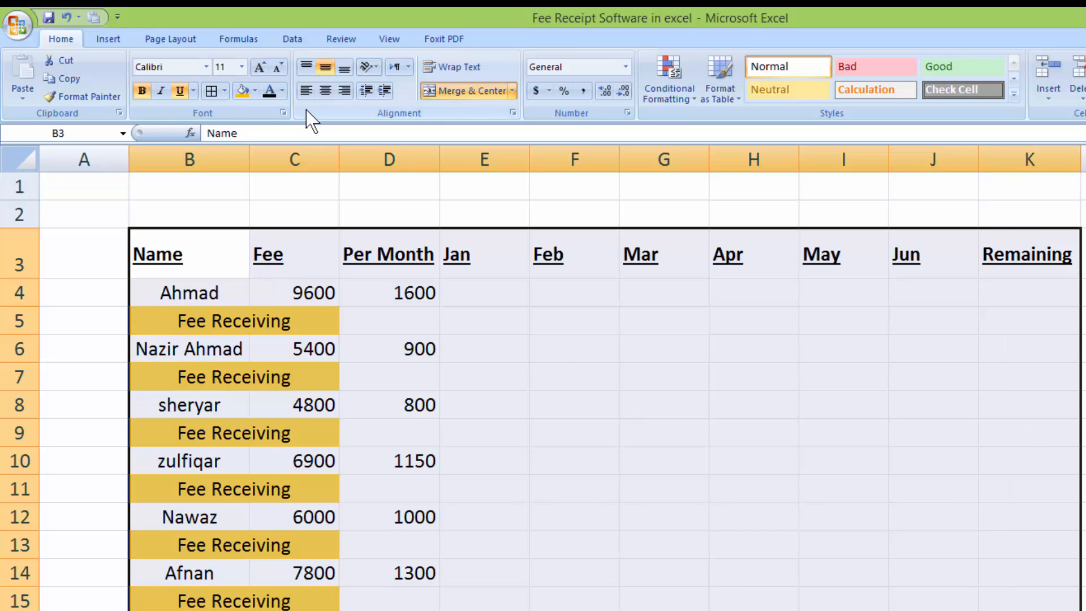
pyautogui.click(212, 90)
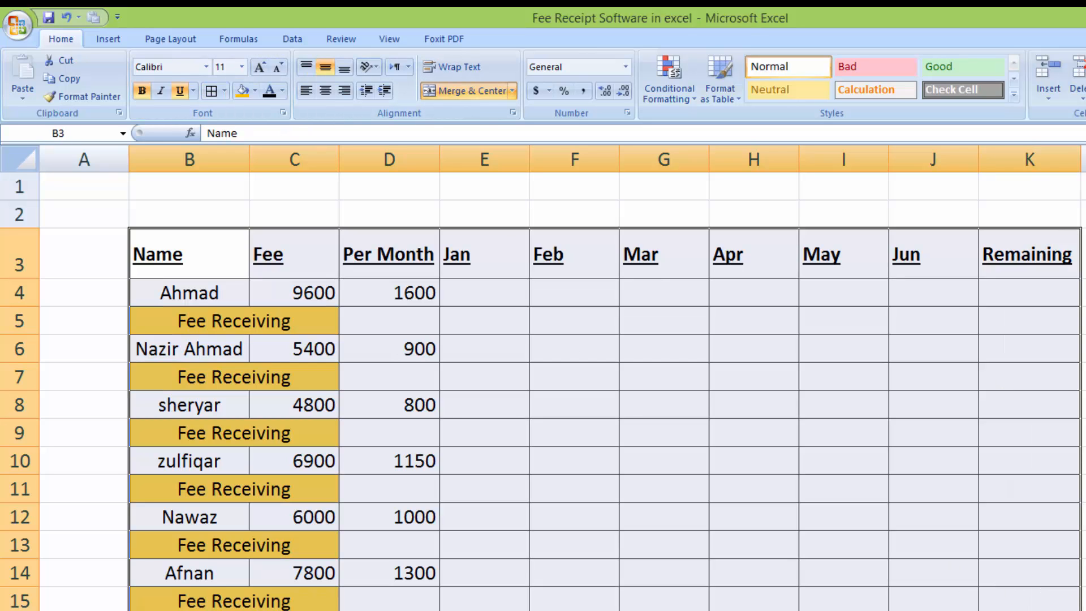
pyautogui.click(1083, 433)
# Center the headings in B3:K3 horizontally
pyautogui.moveTo(213, 253); pyautogui.dragTo(996, 262)
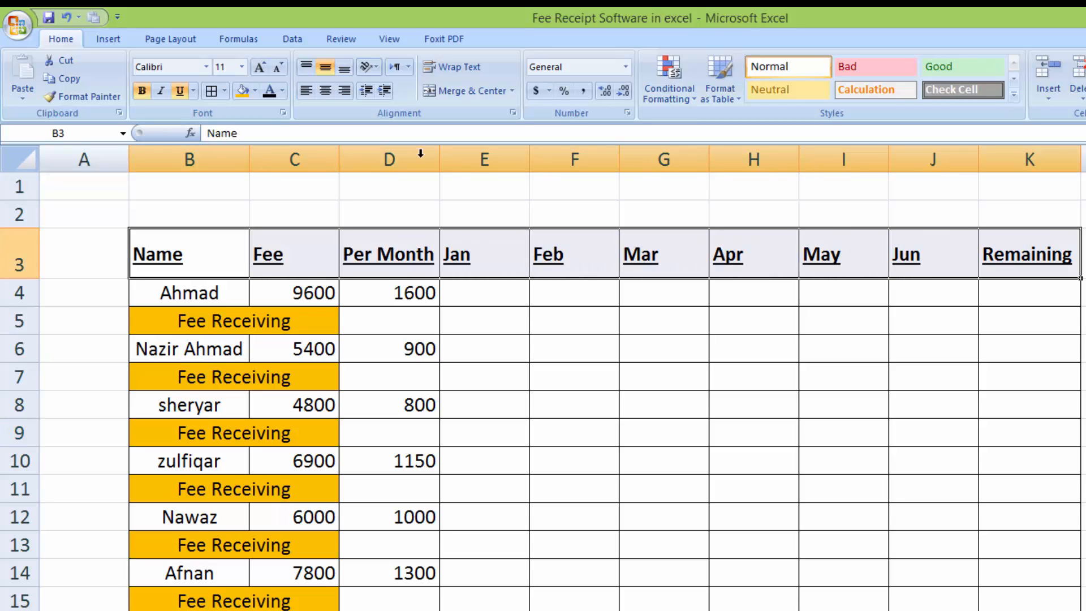
pyautogui.click(330, 89)
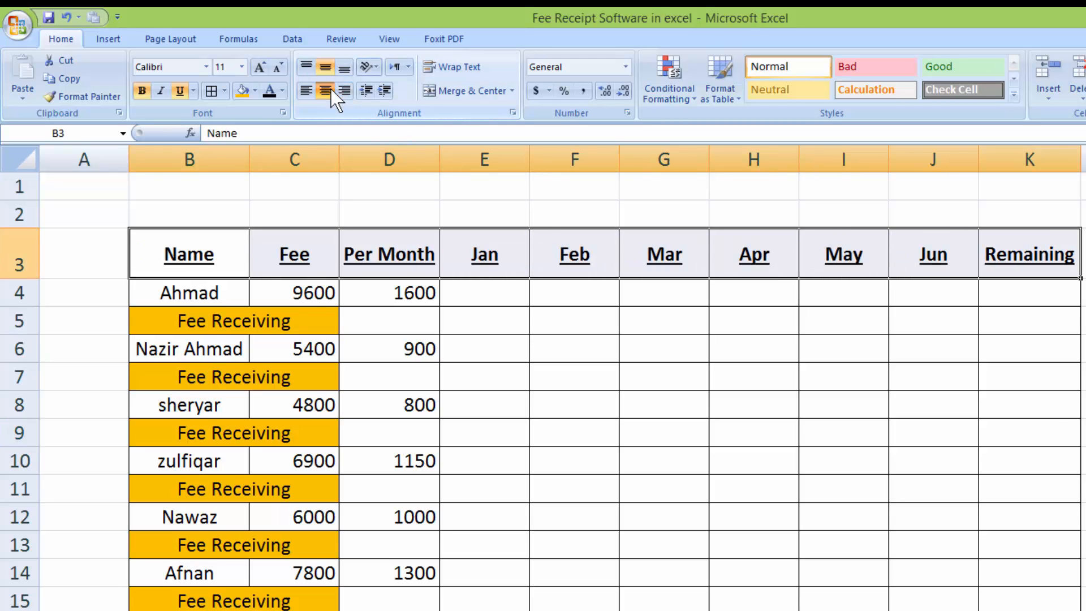
pyautogui.click(1085, 432)
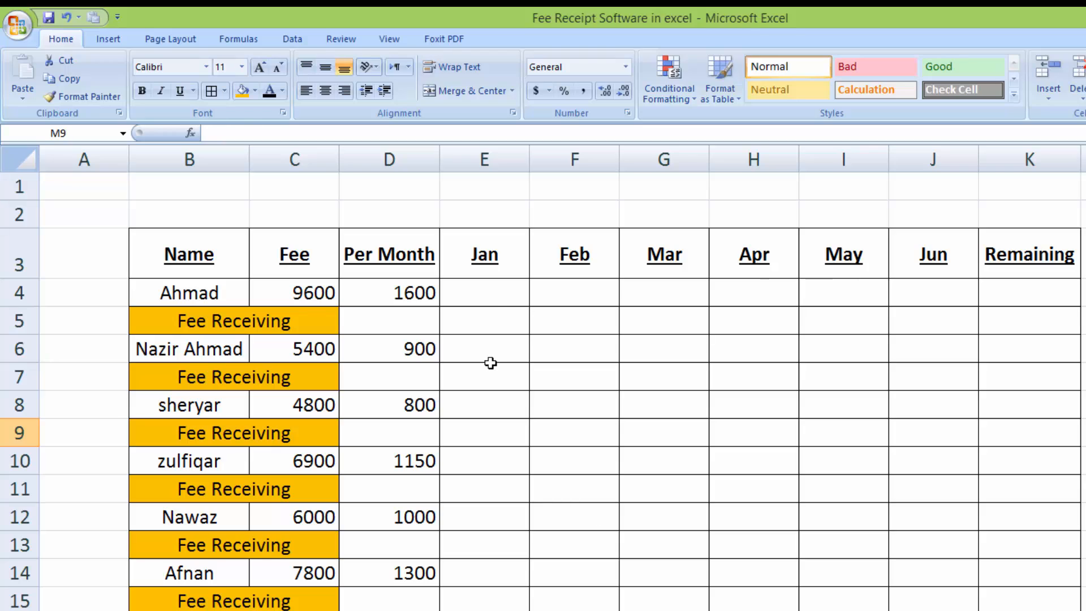
# Enter the January fees 1600, 900, 800, 1150, 1000 and 1300 in E4, E6, E8, E10, E12 and E14
pyautogui.click(512, 295)
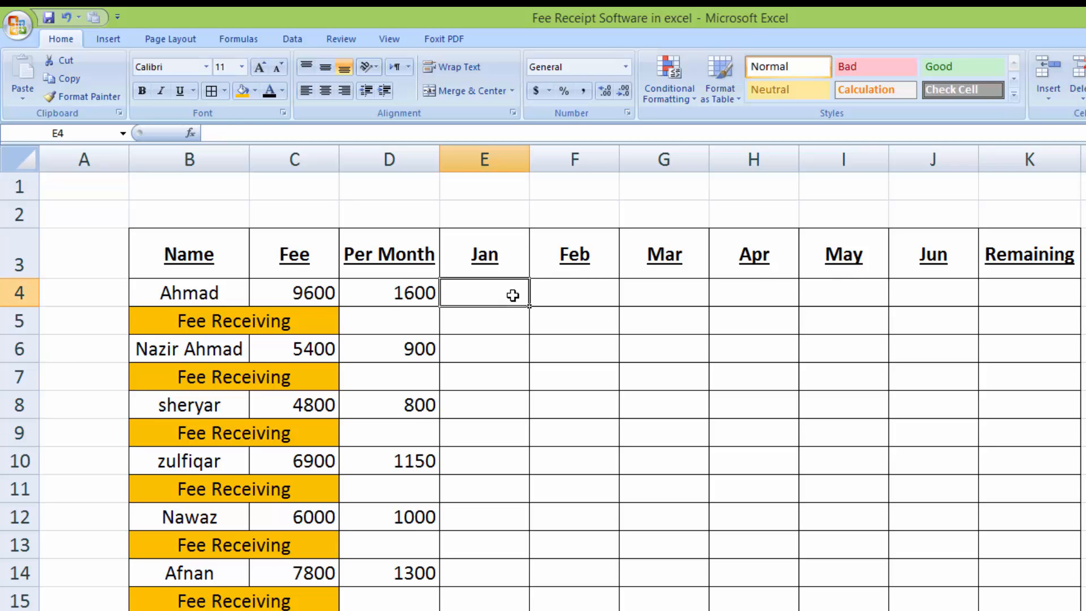
pyautogui.write('1600')
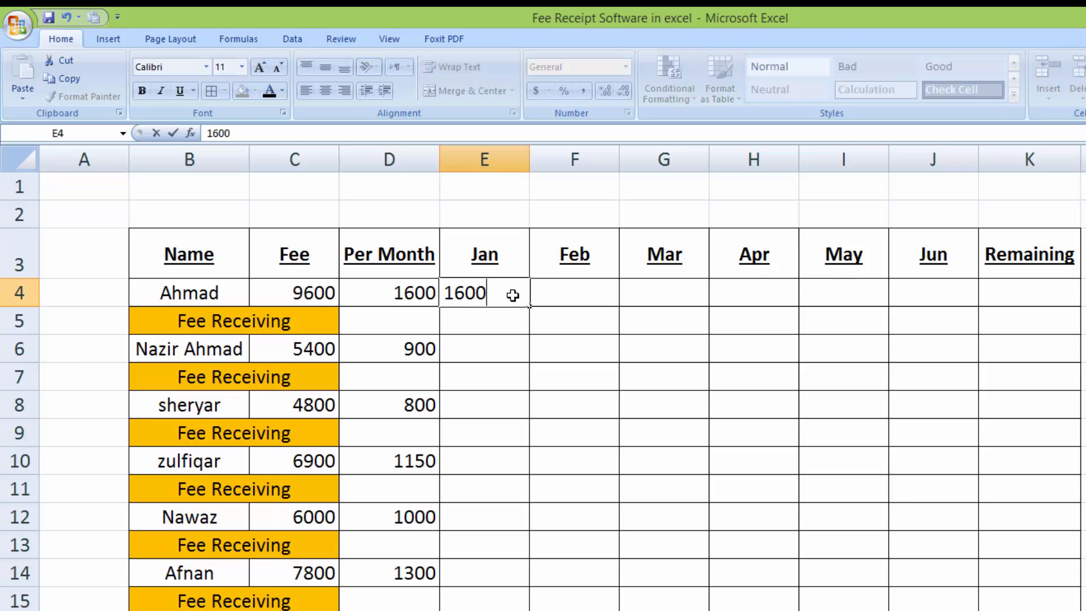
pyautogui.press('Return')
pyautogui.press('Return')
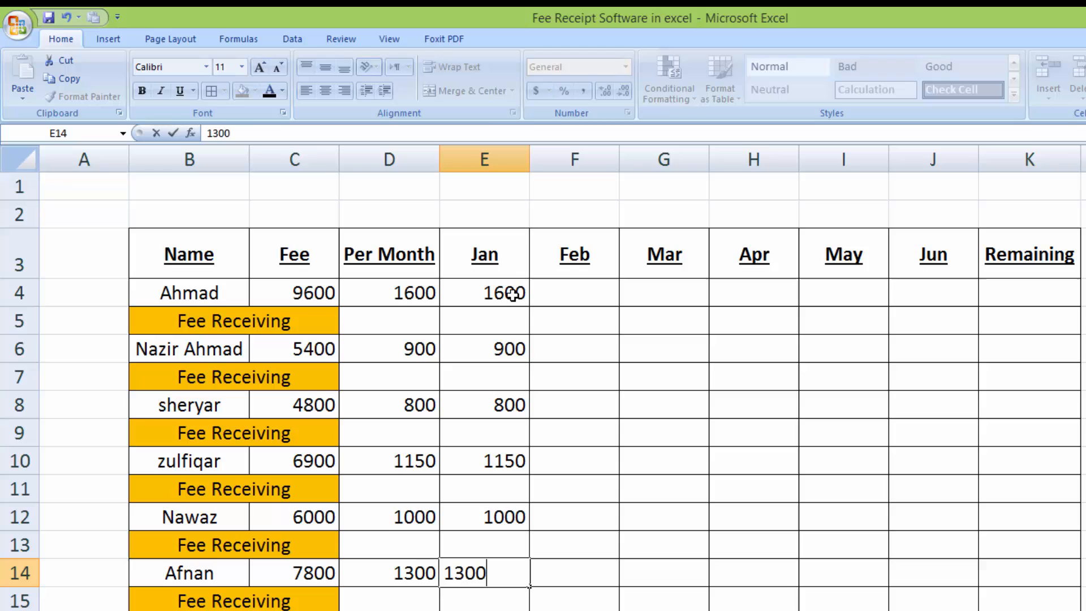
pyautogui.press('Tab')
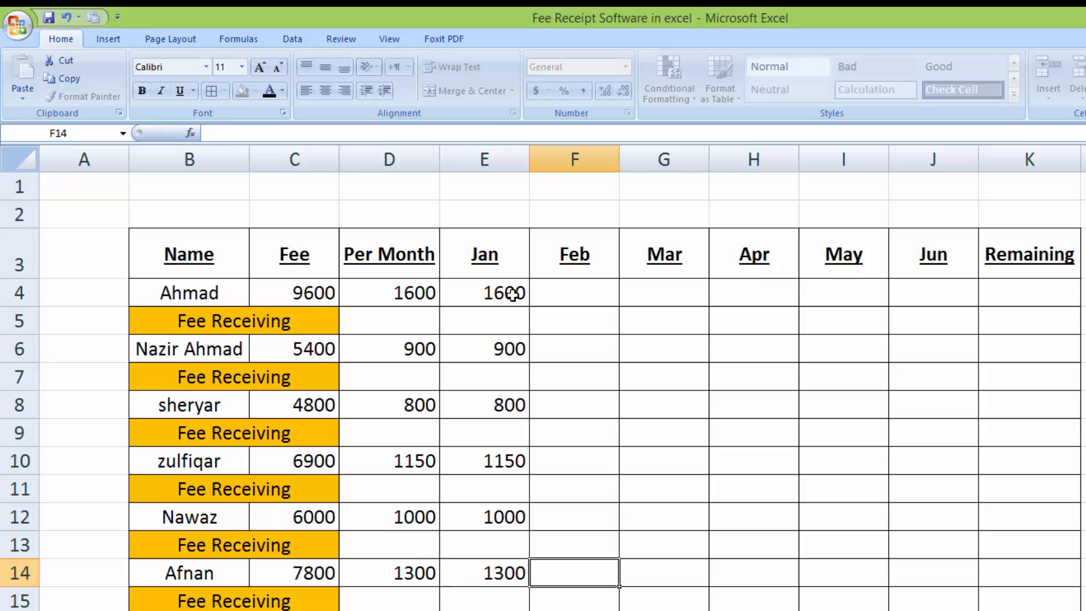
# Narrow column A to about half its width so the whole table fits in view
pyautogui.click(611, 291)
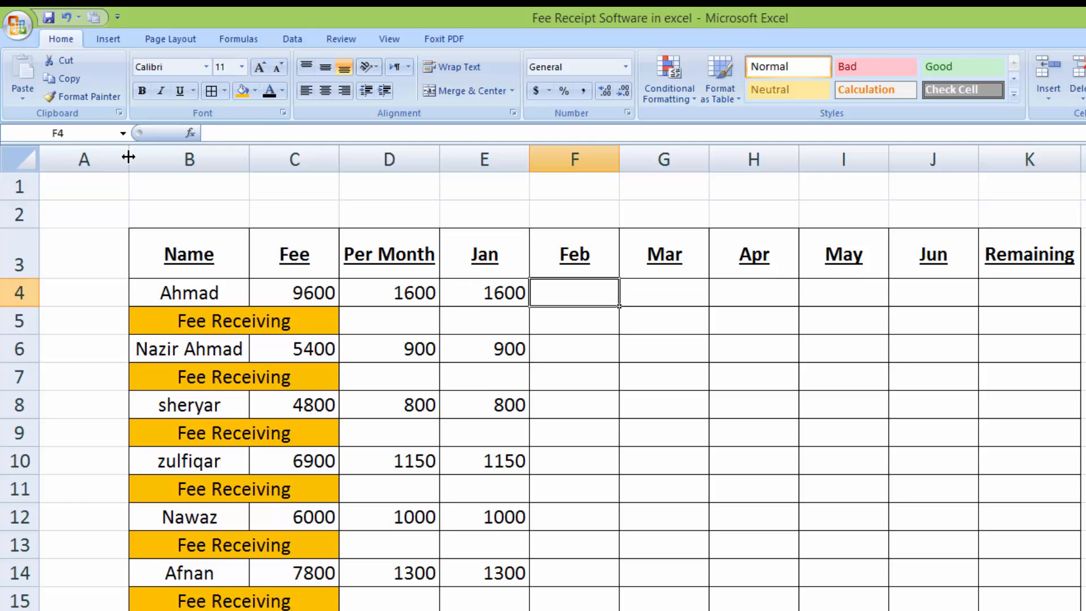
pyautogui.moveTo(128, 157); pyautogui.dragTo(76, 162)
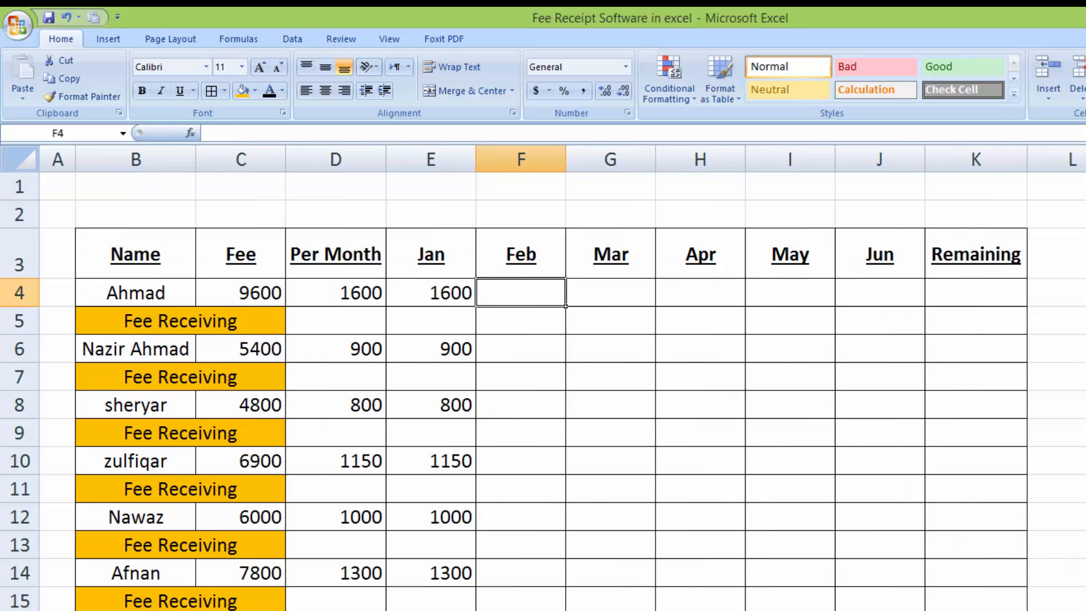
pyautogui.scroll(1, 543, 378)
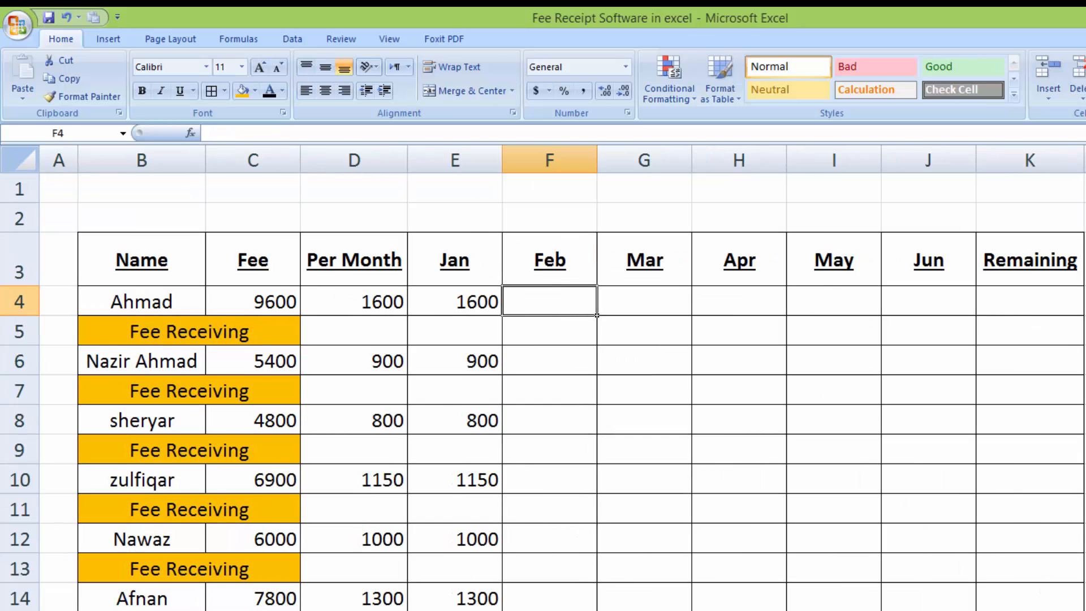
pyautogui.write('=')
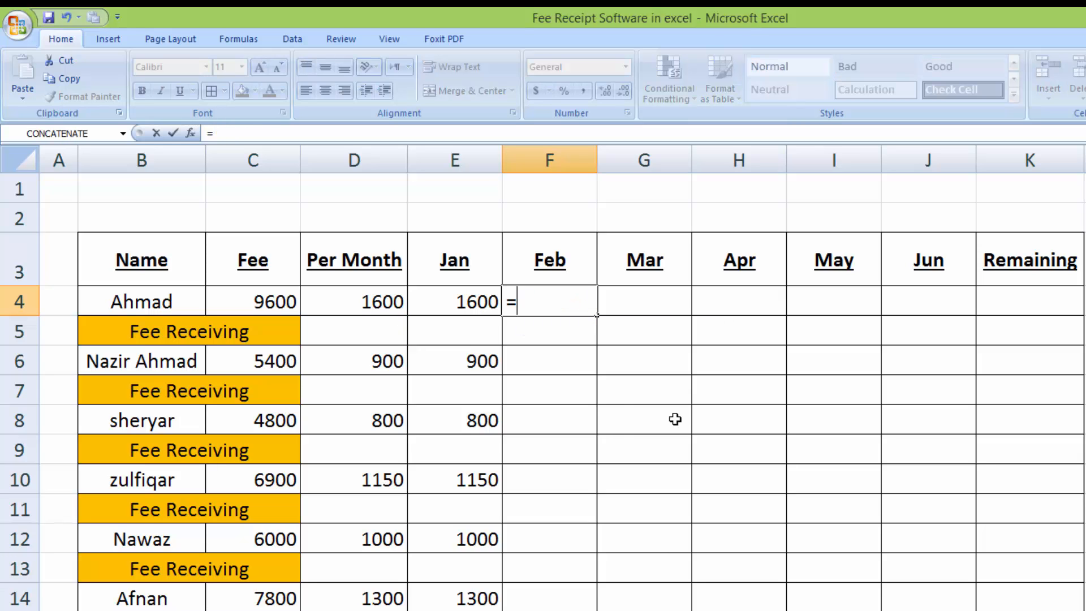
pyautogui.write('IF(')
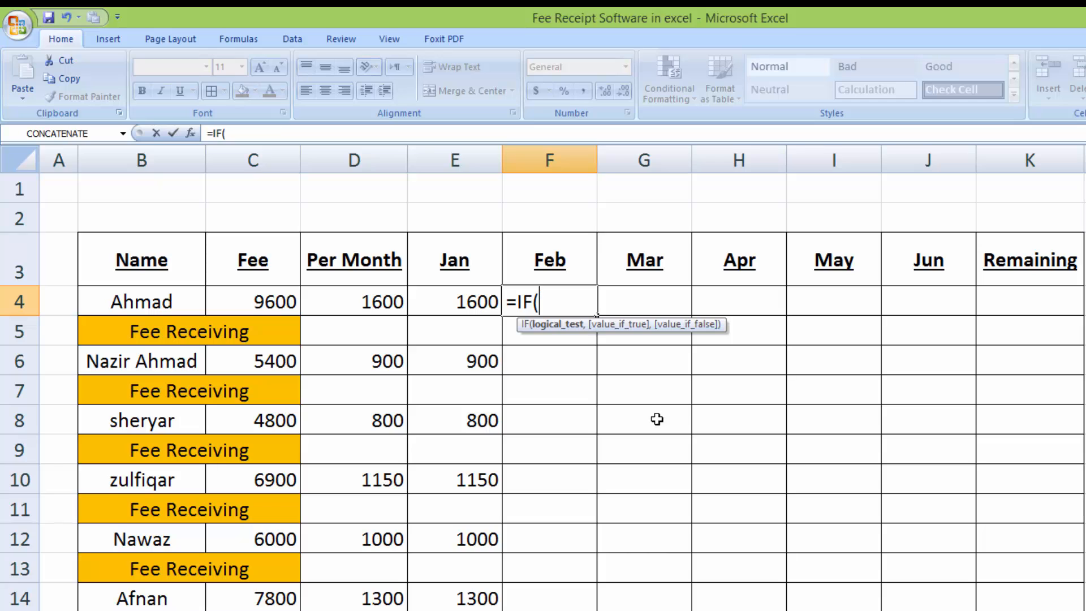
pyautogui.click(376, 340)
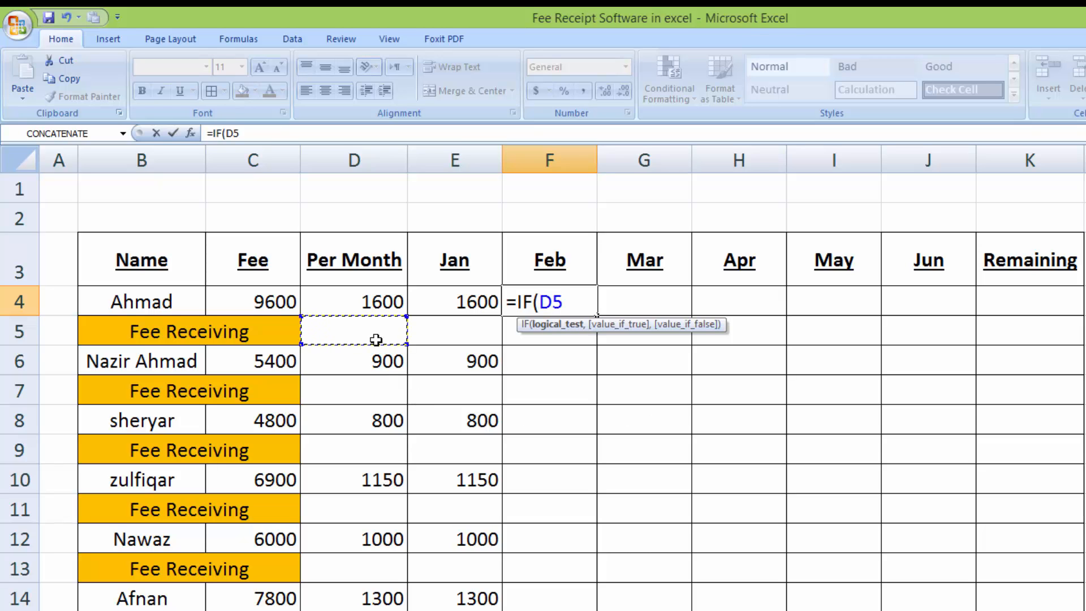
pyautogui.write('="",')
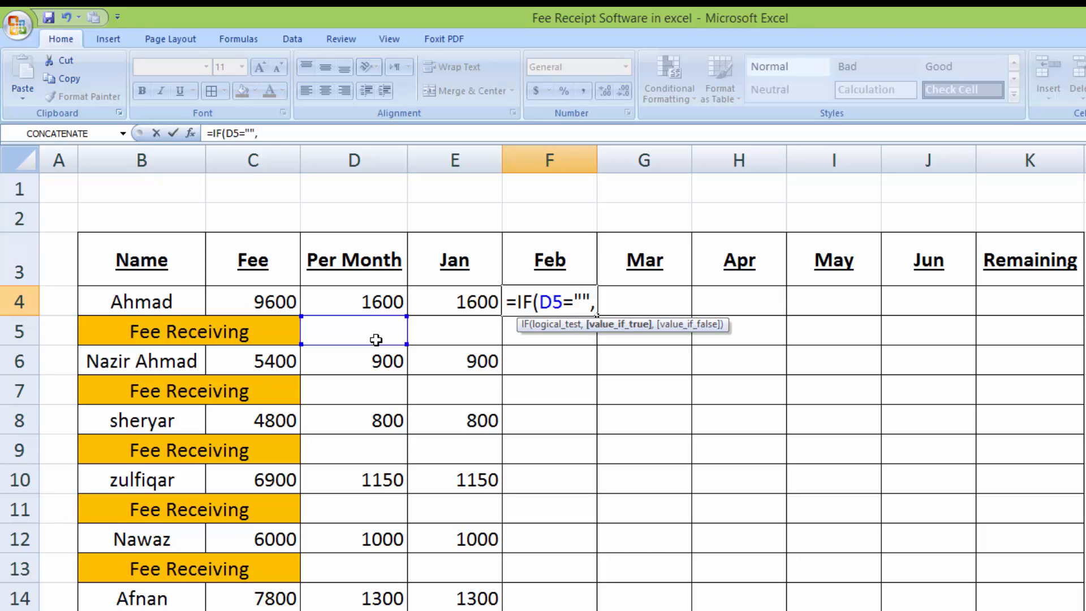
pyautogui.click(378, 303)
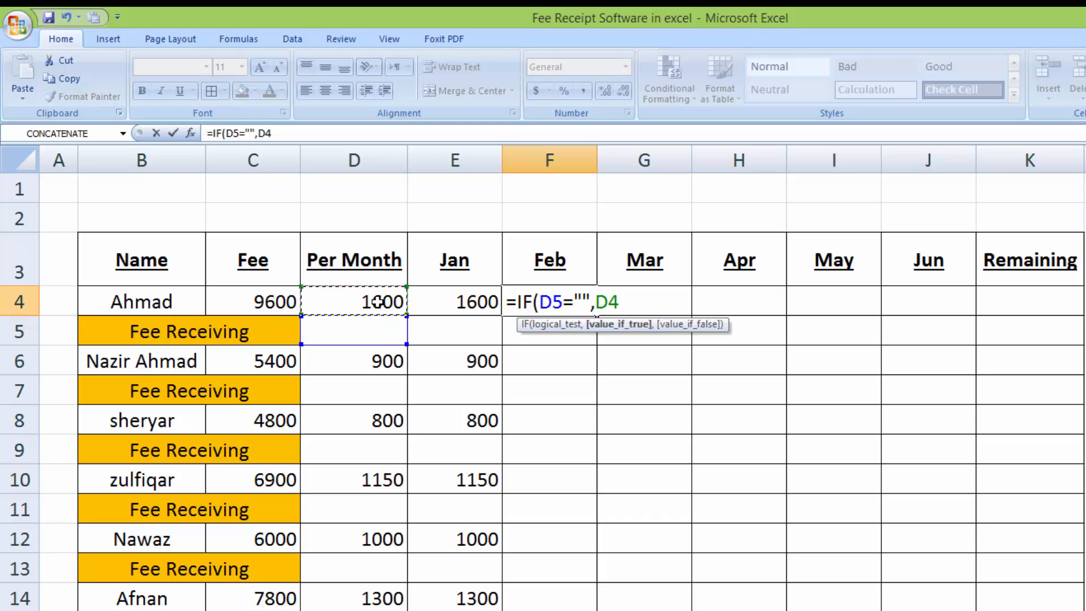
pyautogui.write('+')
pyautogui.click(279, 299)
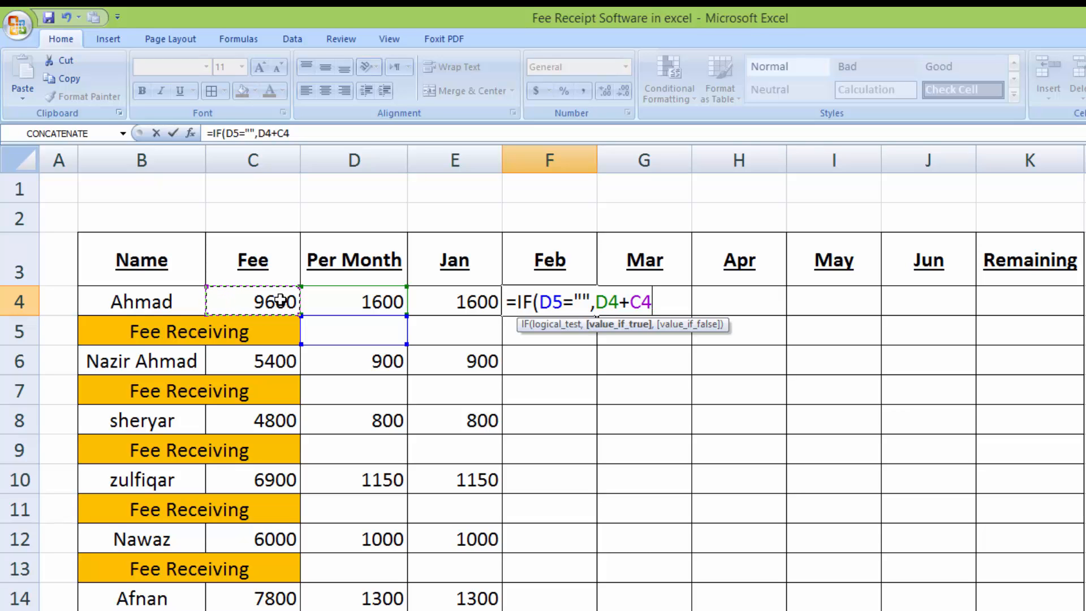
pyautogui.press('F4')
pyautogui.press('F4')
pyautogui.press('F4')
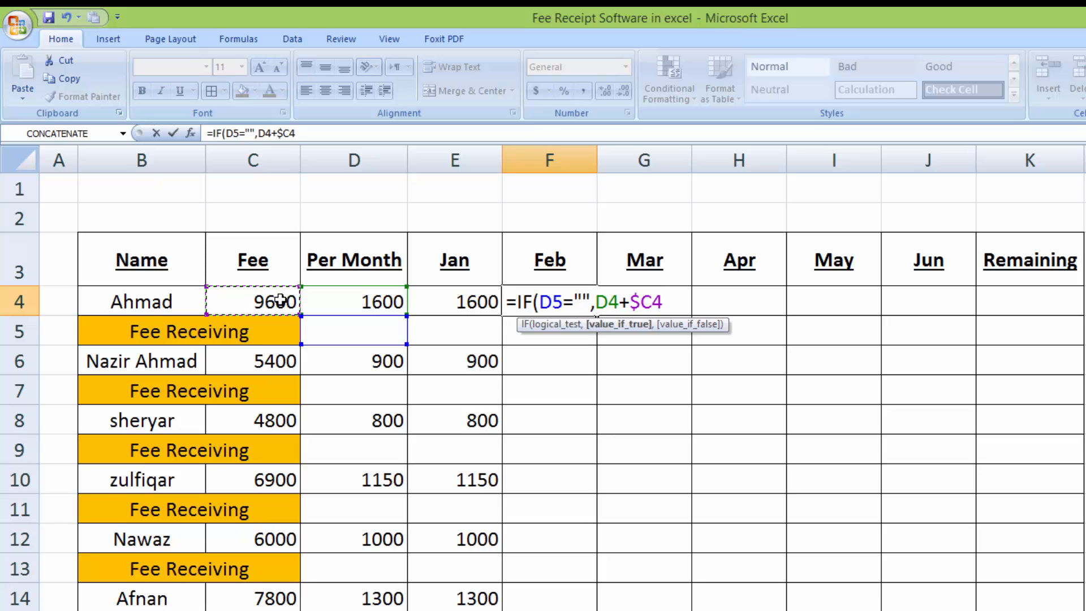
pyautogui.press('Escape')
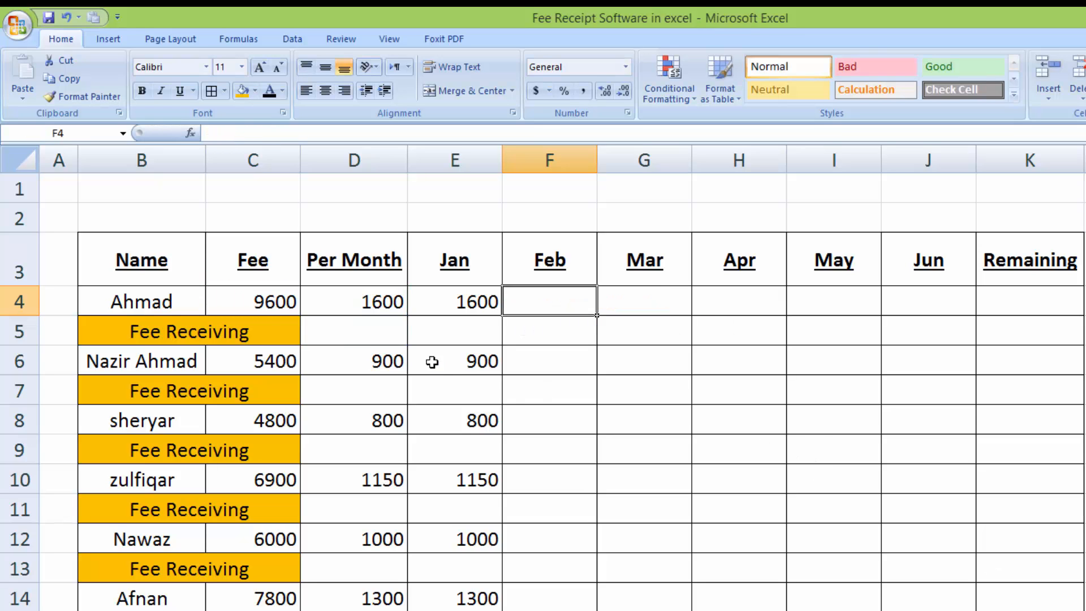
# Fill columns D to J of every "Fee Receiving" row, from row 5 through row 15, with the darkest gray shade of white
pyautogui.moveTo(396, 336); pyautogui.dragTo(931, 334)
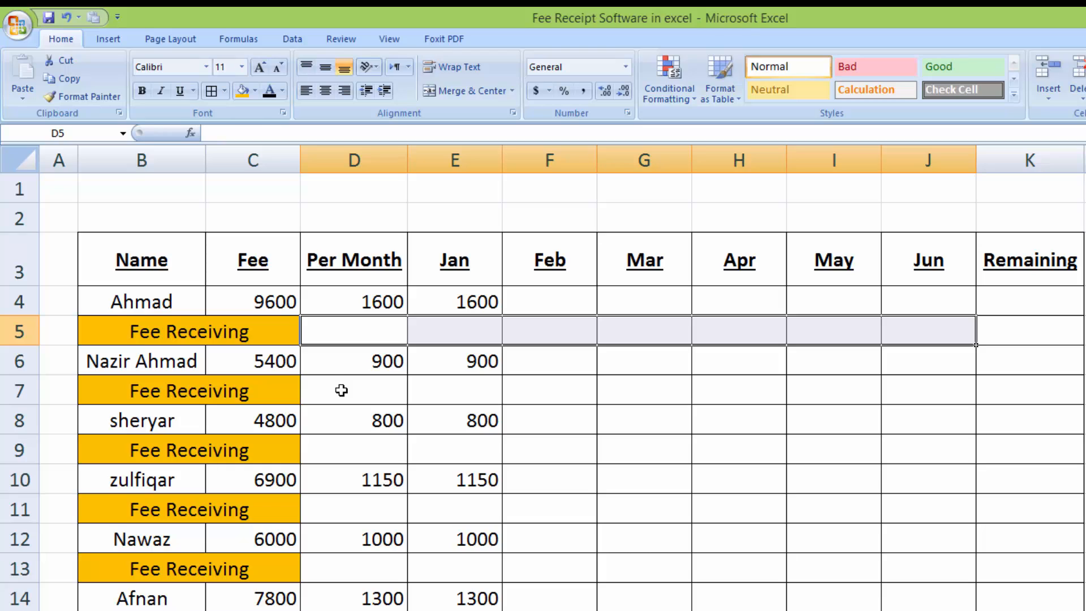
pyautogui.moveTo(349, 390); pyautogui.dragTo(543, 395)
pyautogui.moveTo(546, 395); pyautogui.dragTo(883, 393)
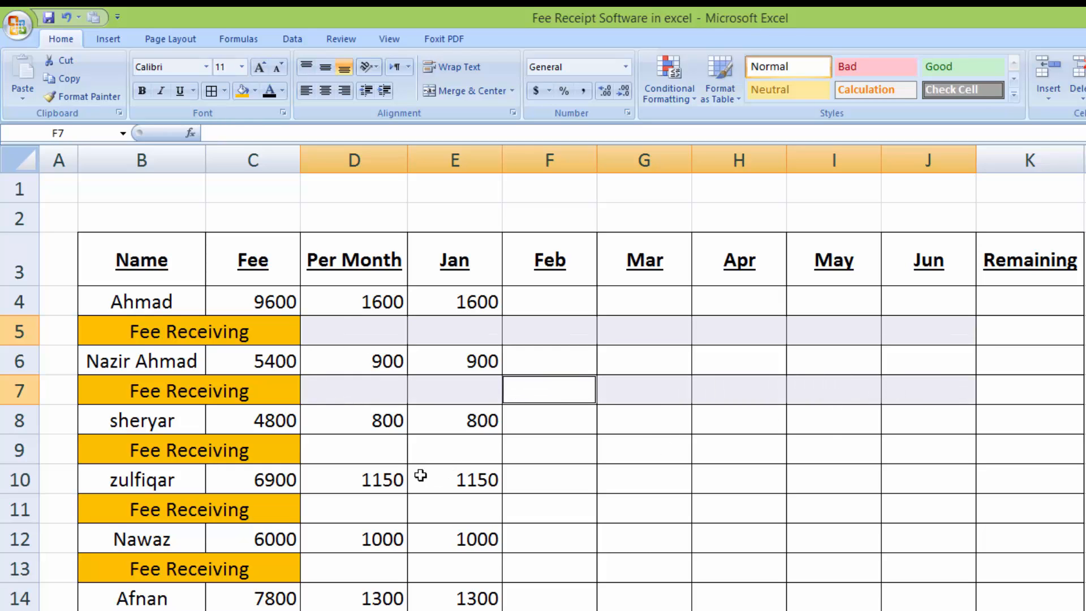
pyautogui.keyDown('ctrl'); pyautogui.click(361, 452); pyautogui.keyUp('ctrl')
pyautogui.moveTo(361, 452); pyautogui.dragTo(901, 450)
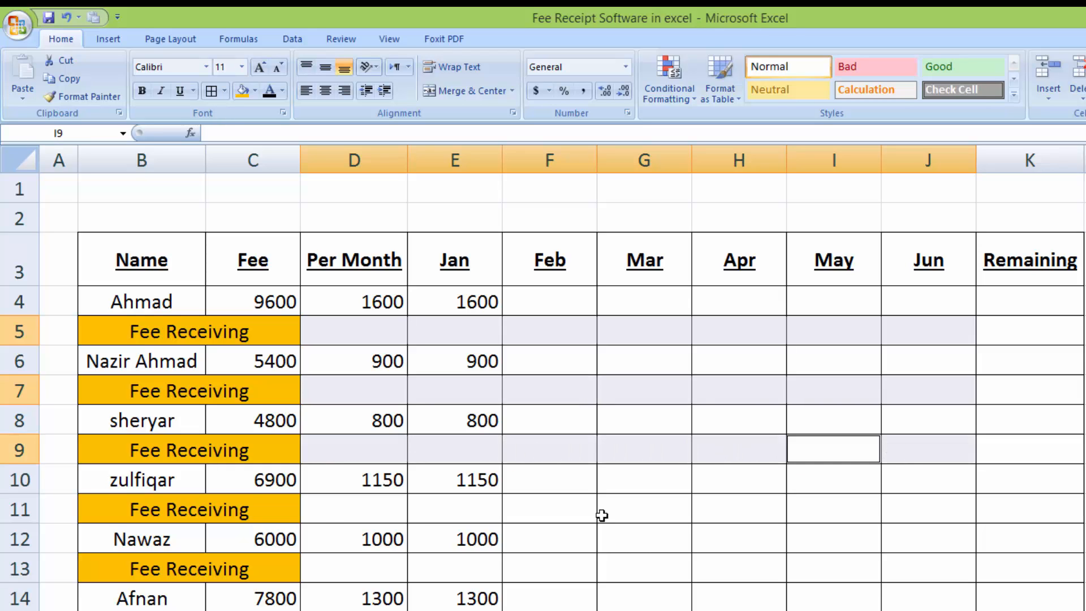
pyautogui.keyDown('ctrl'); pyautogui.click(331, 507); pyautogui.keyUp('ctrl')
pyautogui.moveTo(331, 507); pyautogui.dragTo(889, 512)
pyautogui.keyDown('ctrl'); pyautogui.click(370, 572); pyautogui.keyUp('ctrl')
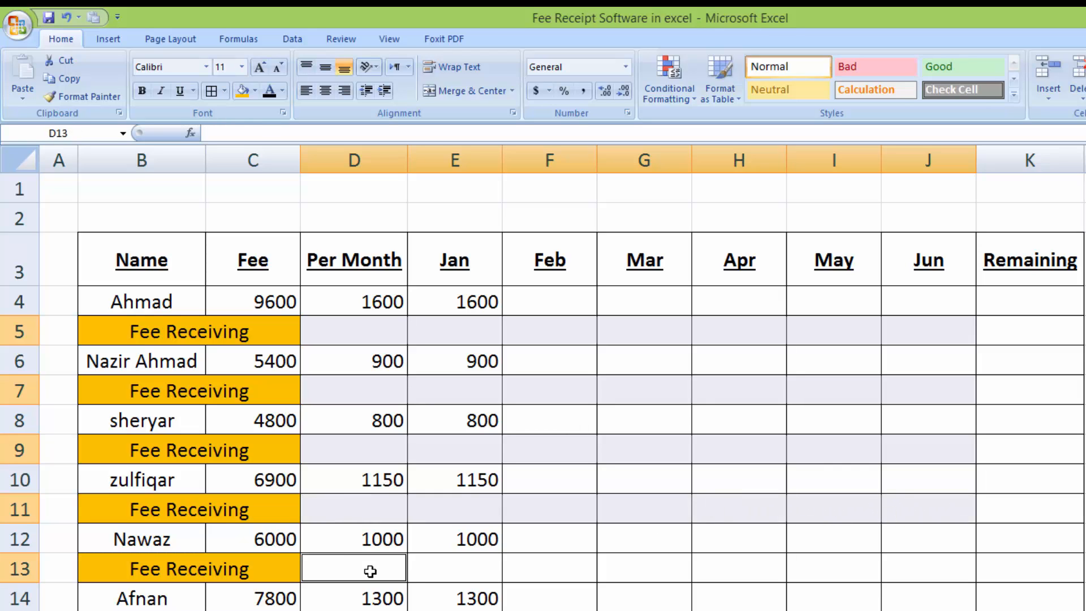
pyautogui.moveTo(370, 572); pyautogui.dragTo(888, 576)
pyautogui.keyDown('ctrl'); pyautogui.click(362, 610); pyautogui.keyUp('ctrl')
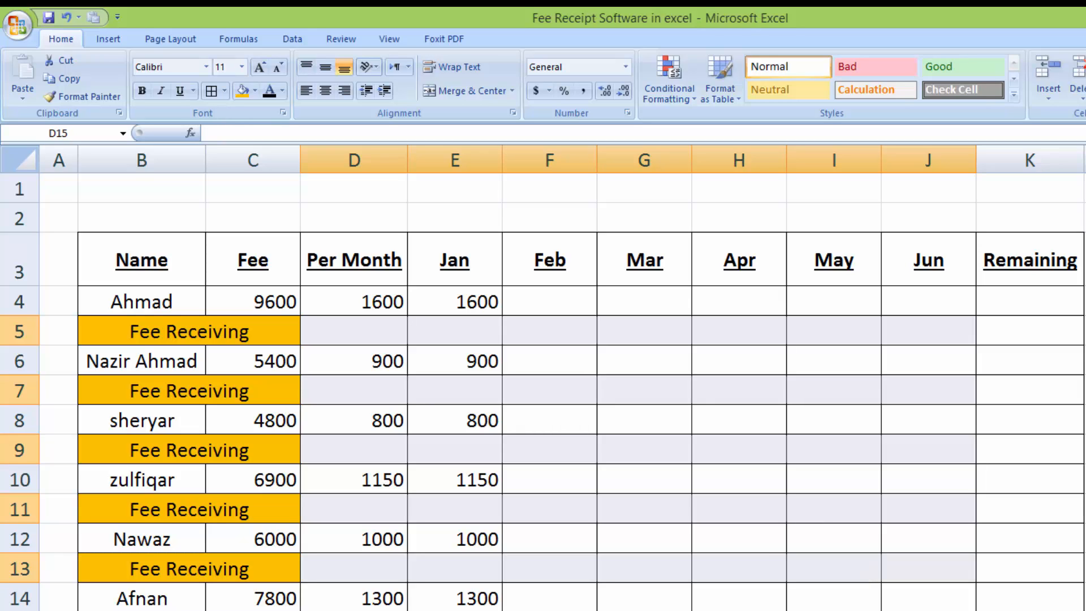
pyautogui.moveTo(362, 610); pyautogui.dragTo(644, 610)
pyautogui.moveTo(860, 610); pyautogui.dragTo(905, 610)
pyautogui.click(256, 91)
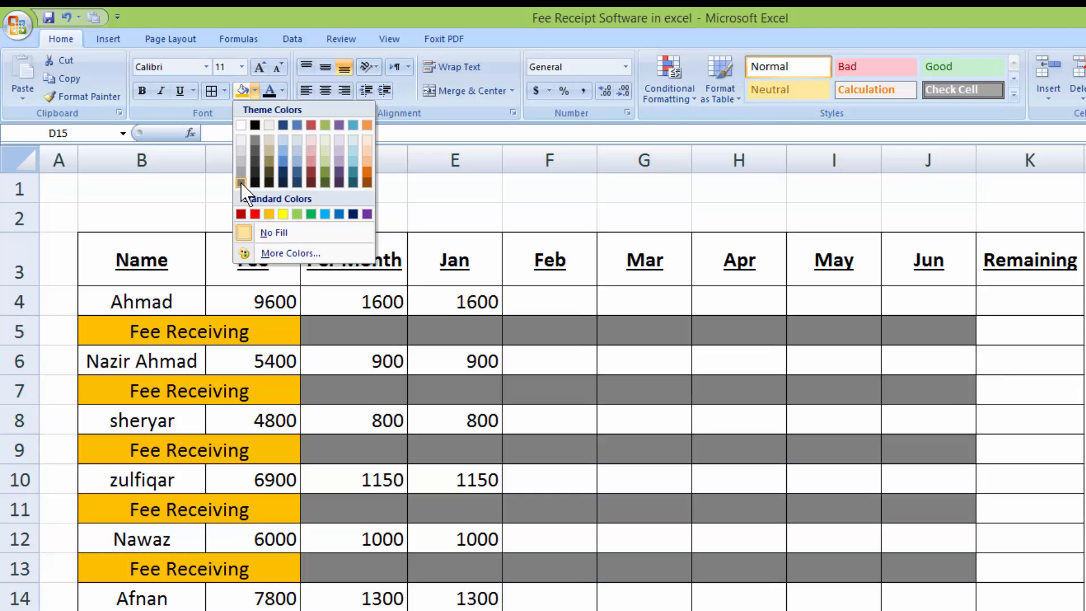
pyautogui.click(241, 184)
pyautogui.click(609, 386)
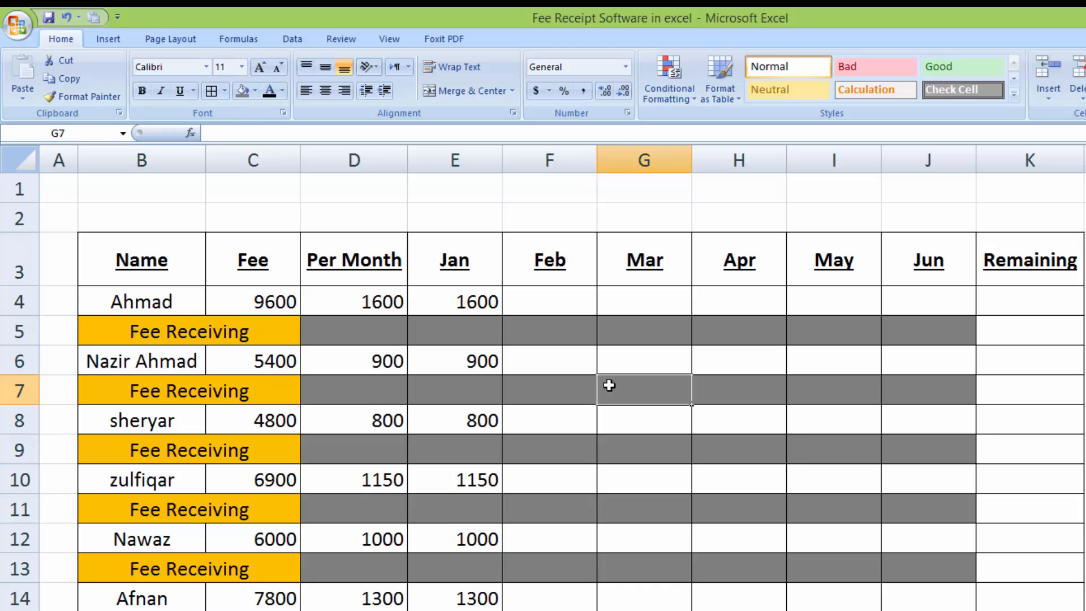
# Start an IF formula in F4 that tests whether E5 is blank and returns E4+$D4 if it is
pyautogui.click(553, 307)
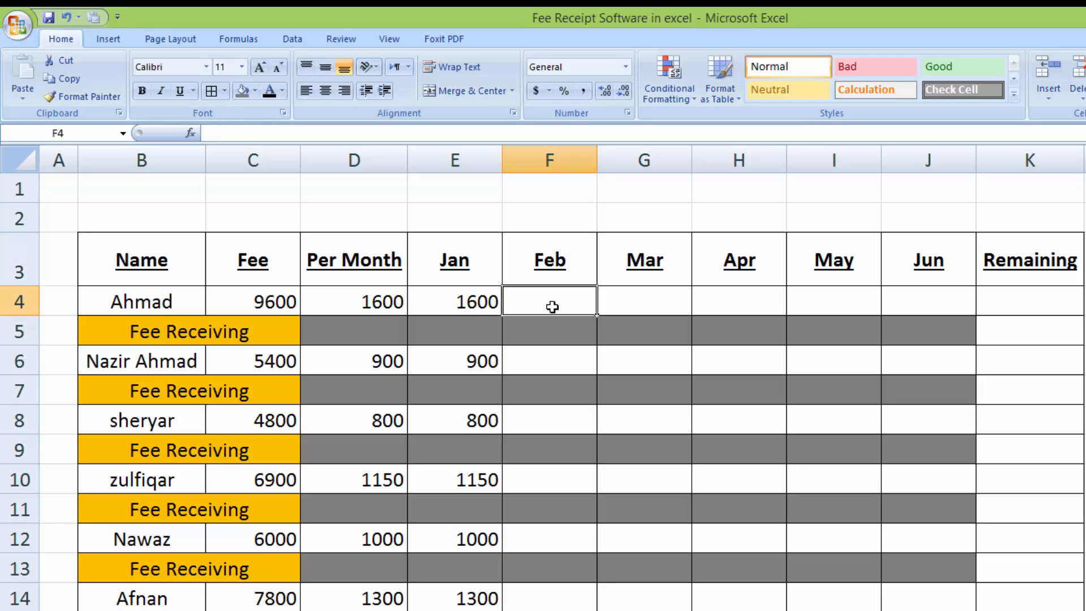
pyautogui.write('=')
pyautogui.click(455, 329)
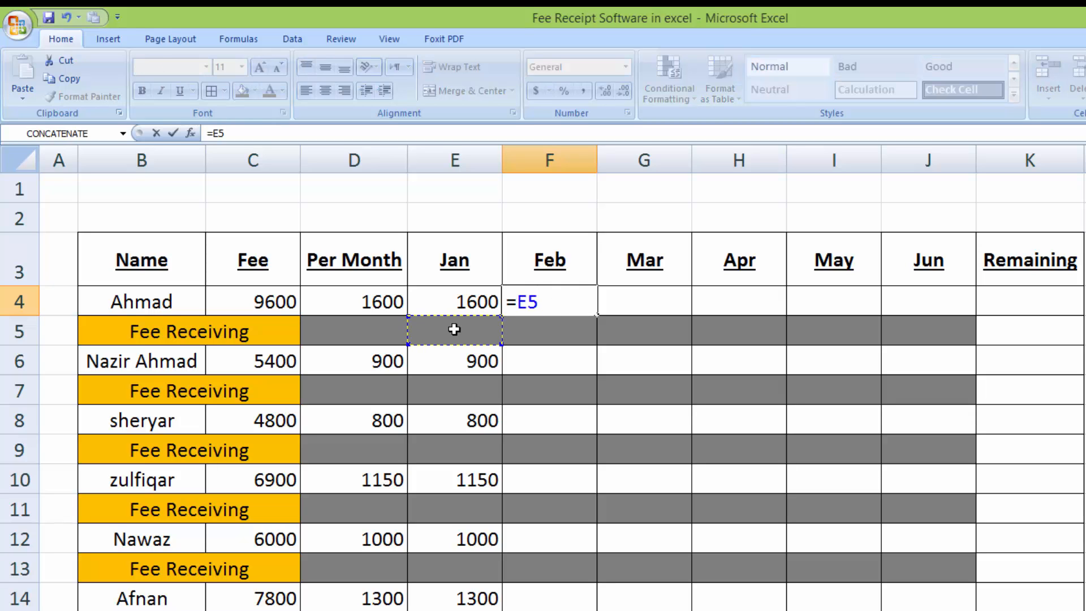
pyautogui.press('BackSpace')
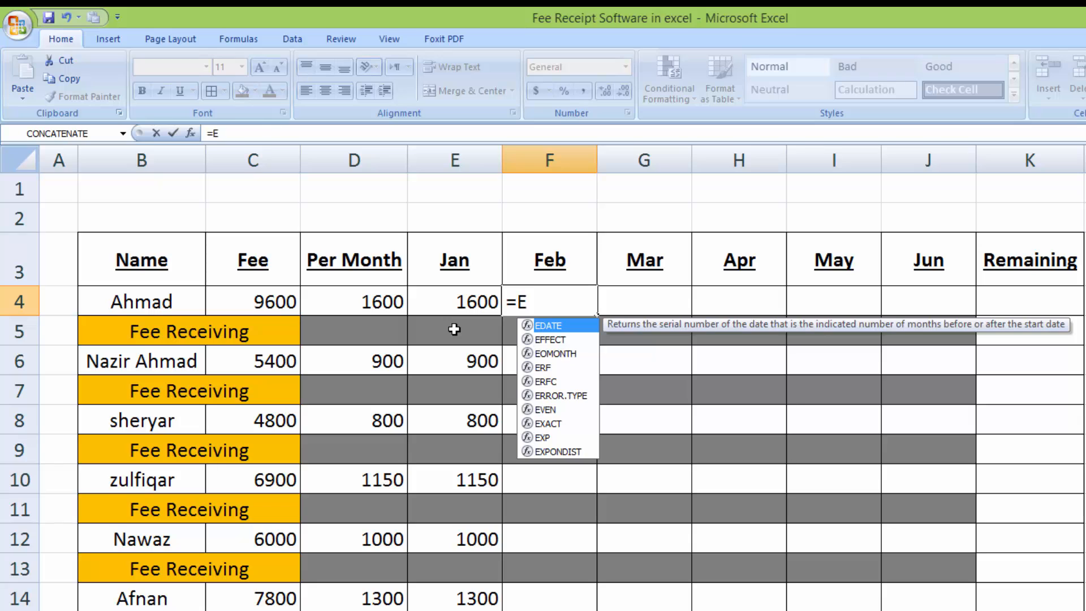
pyautogui.press('BackSpace')
pyautogui.write('IF')
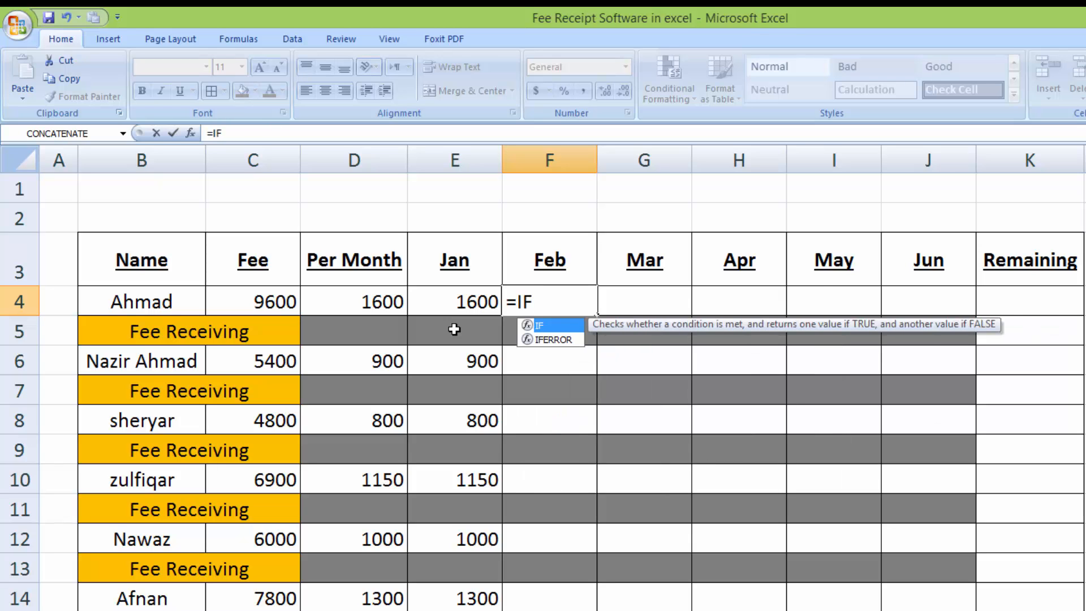
pyautogui.write('(')
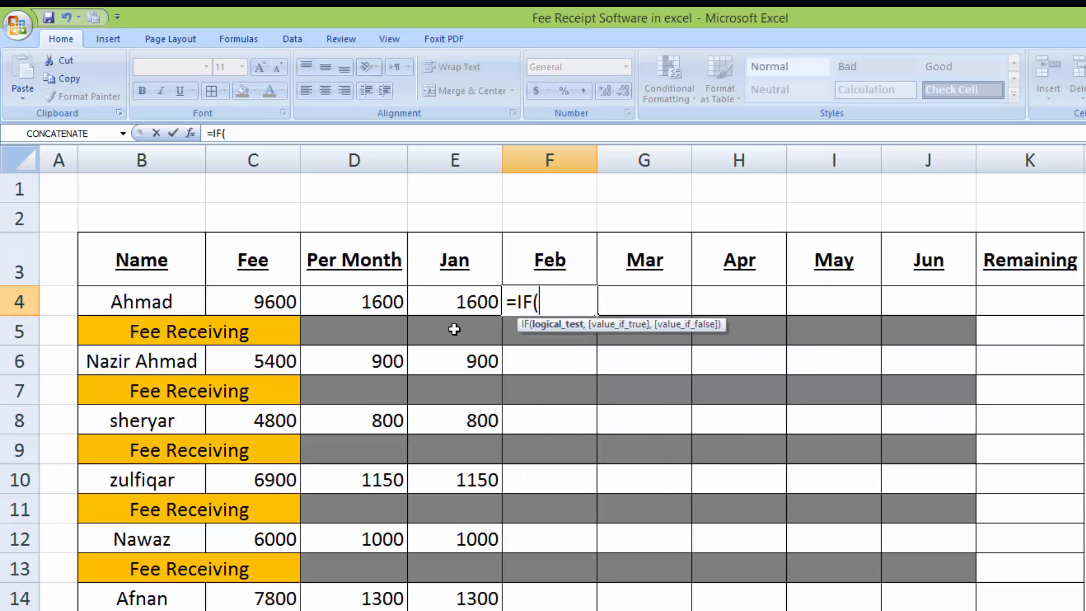
pyautogui.click(454, 329)
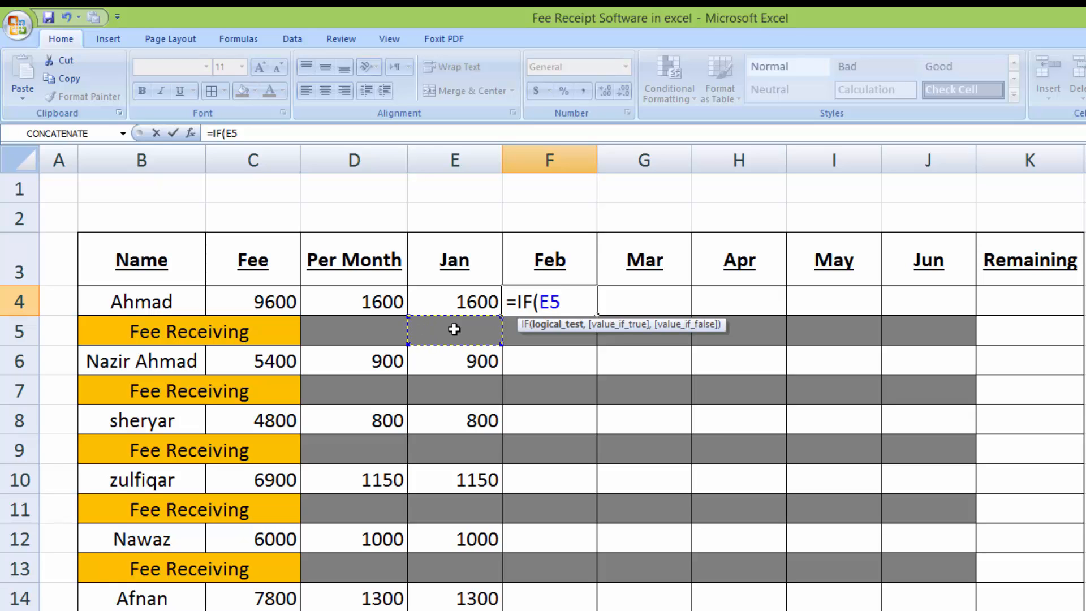
pyautogui.write('="",')
pyautogui.click(468, 299)
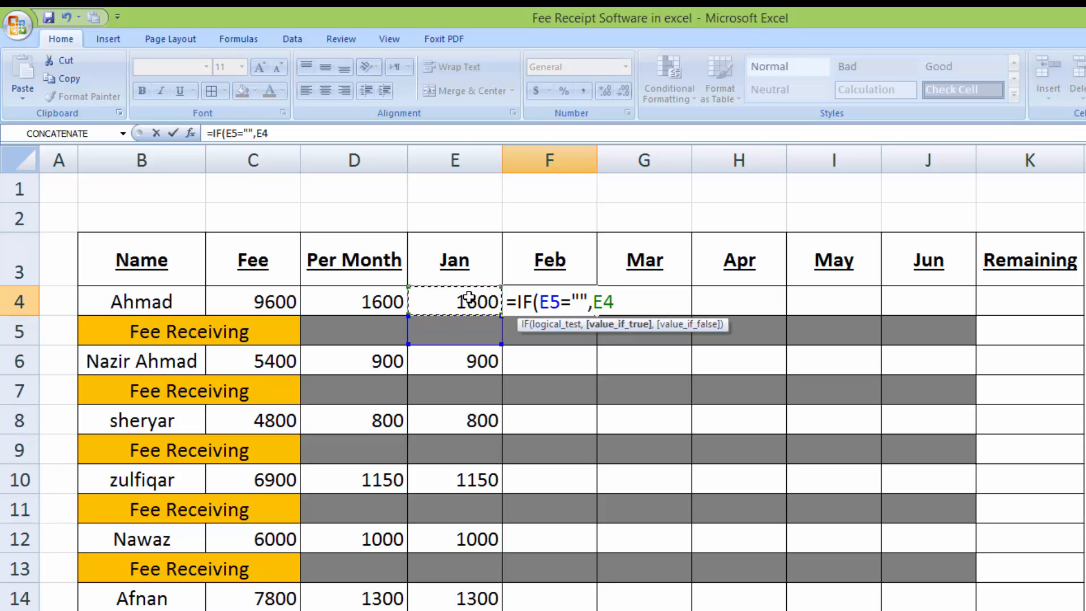
pyautogui.write('+')
pyautogui.click(384, 301)
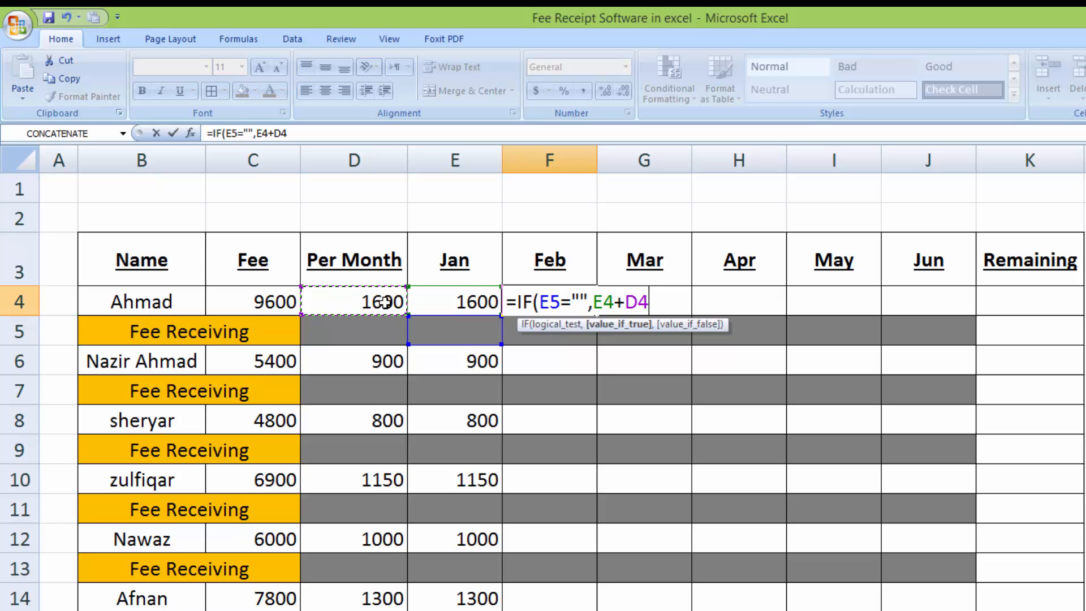
pyautogui.press('F4')
pyautogui.press('F4')
pyautogui.press('F4')
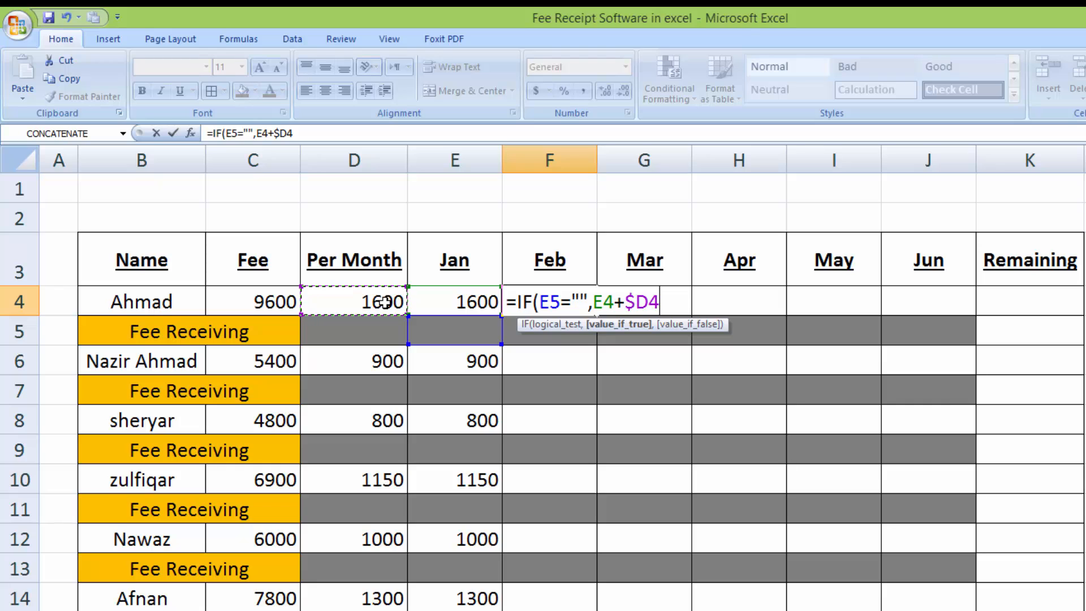
# Complete the IF formula in F4 so that it returns E4-E5+$D4 when E5 is not blank
pyautogui.write(',')
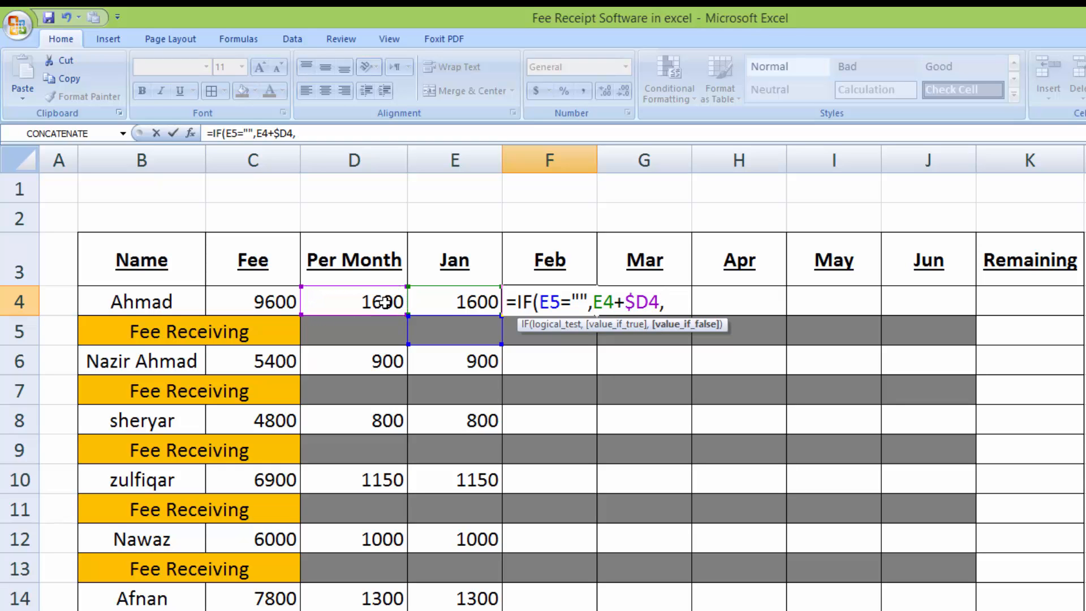
pyautogui.click(343, 610)
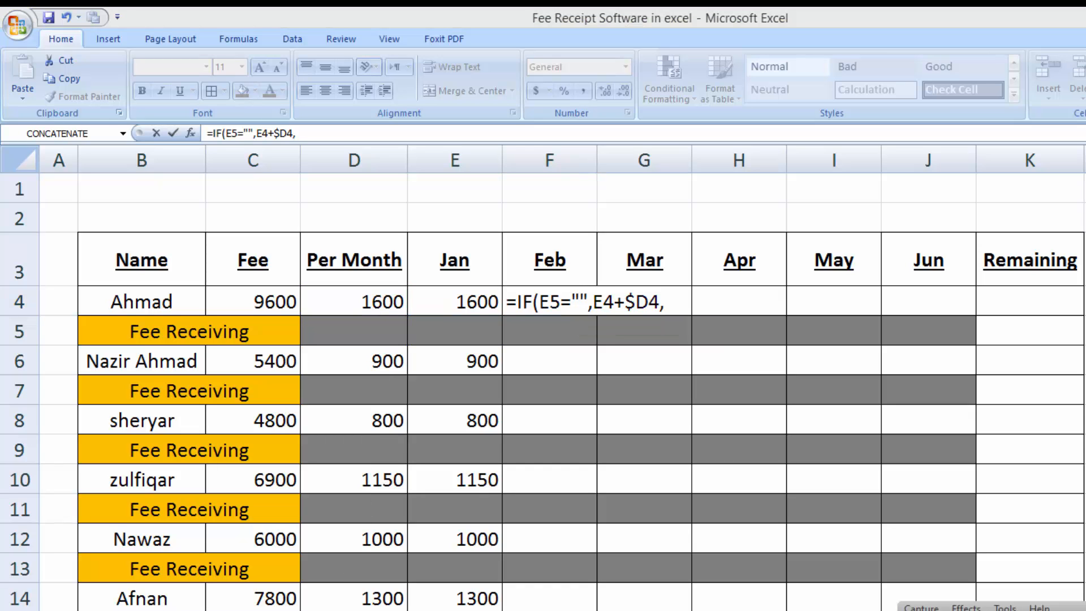
pyautogui.click(475, 305)
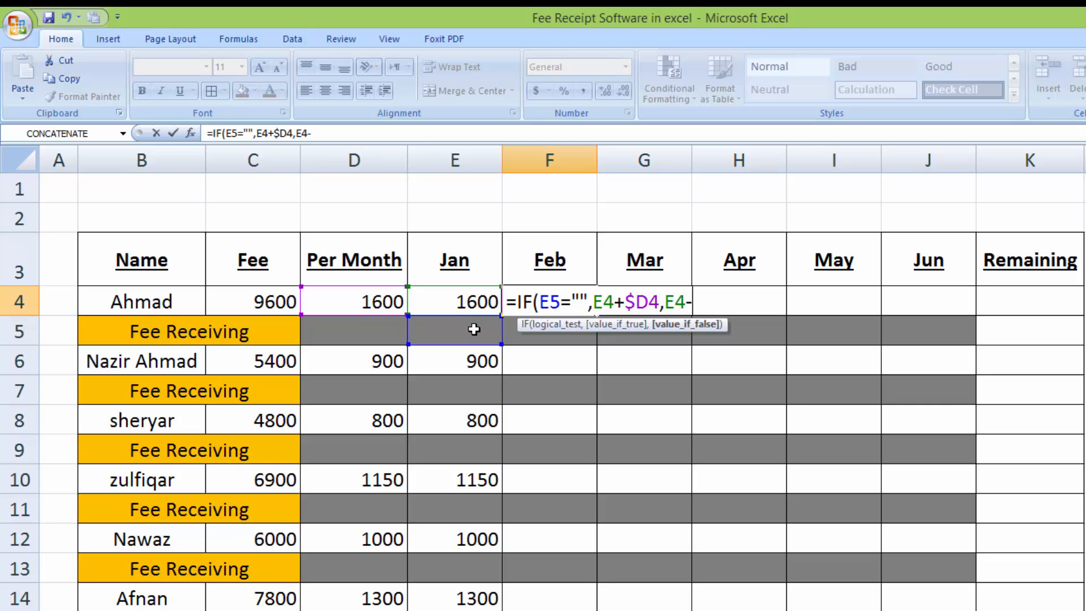
pyautogui.write('-')
pyautogui.click(474, 329)
pyautogui.write('+')
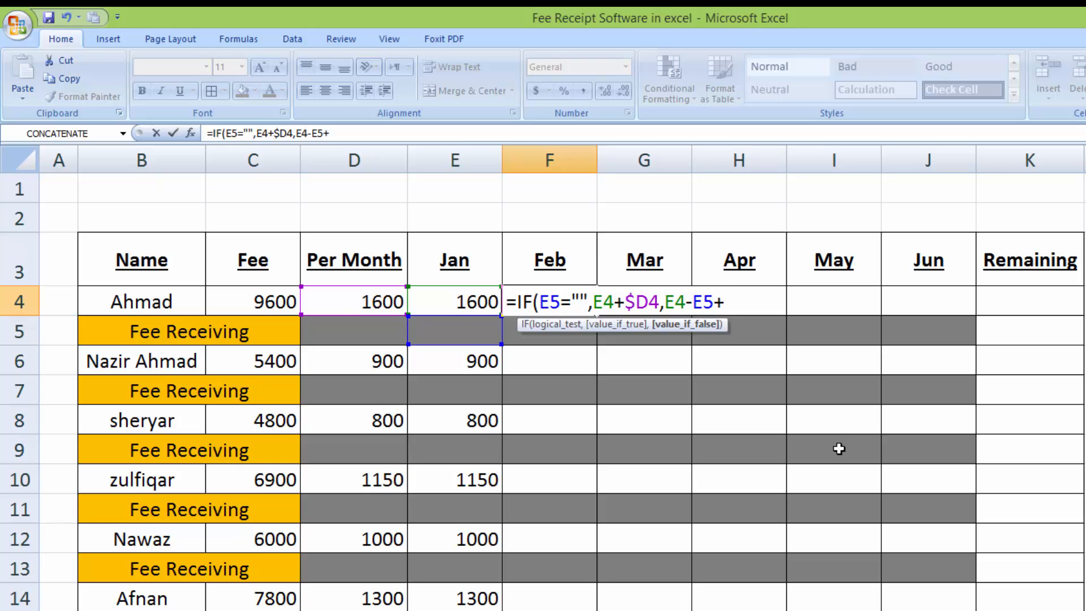
pyautogui.click(334, 300)
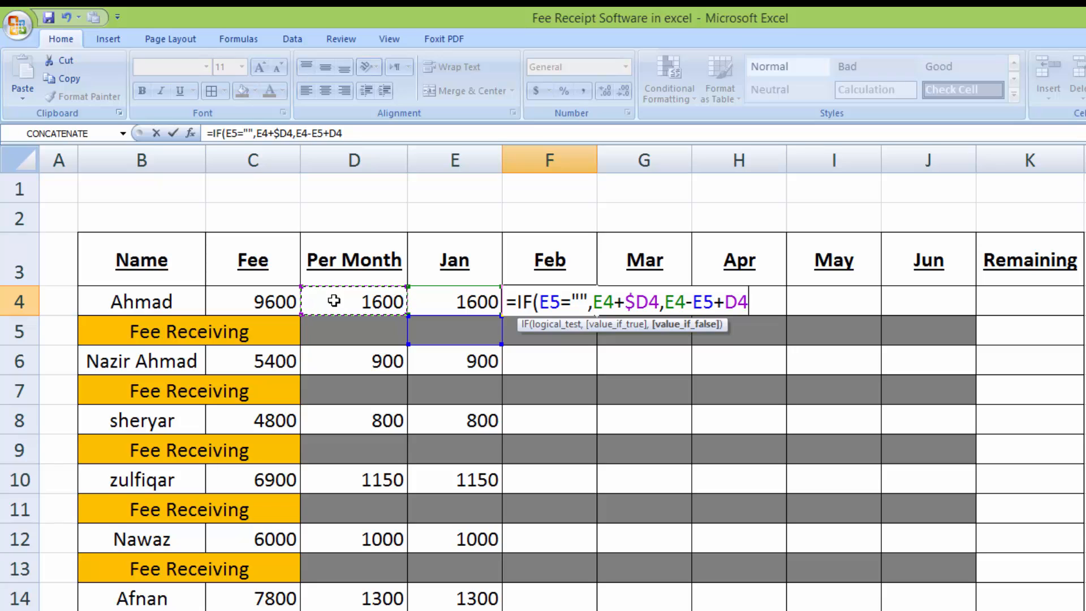
pyautogui.press('F4')
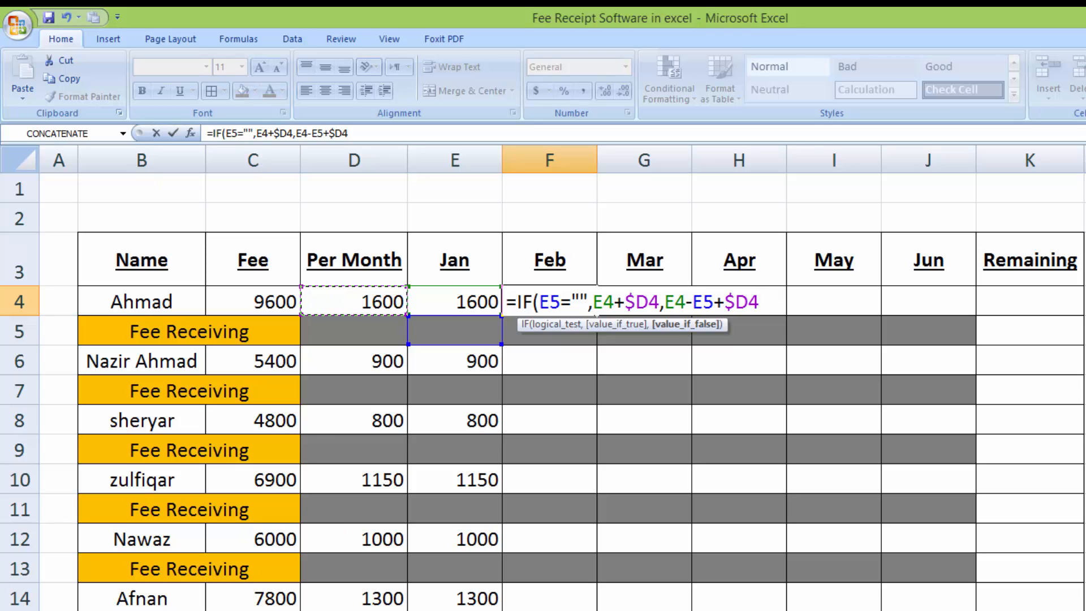
pyautogui.click(974, 610)
pyautogui.write(')')
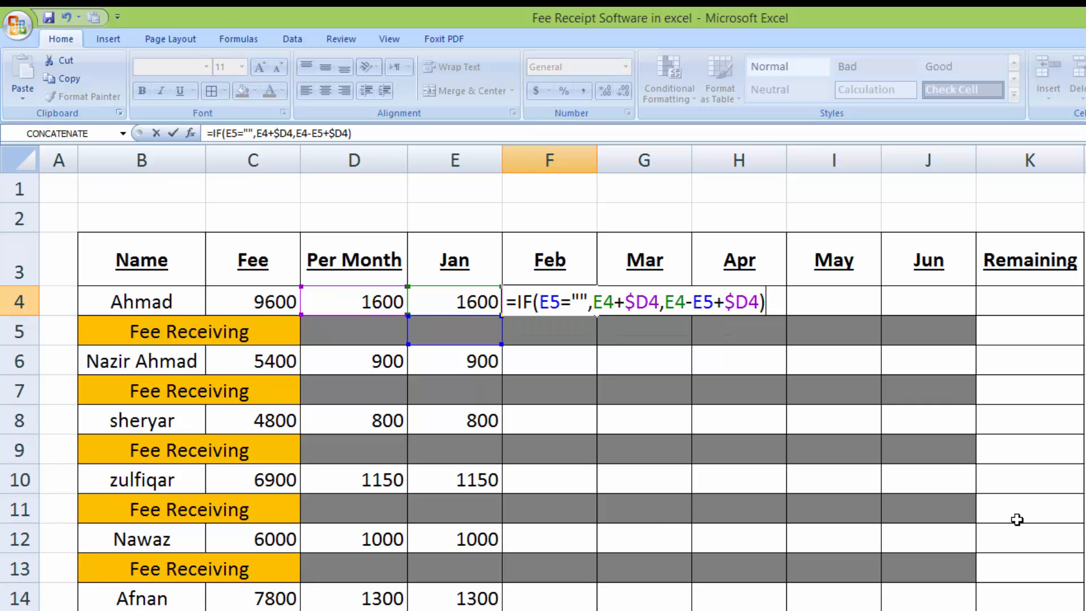
pyautogui.press('Return')
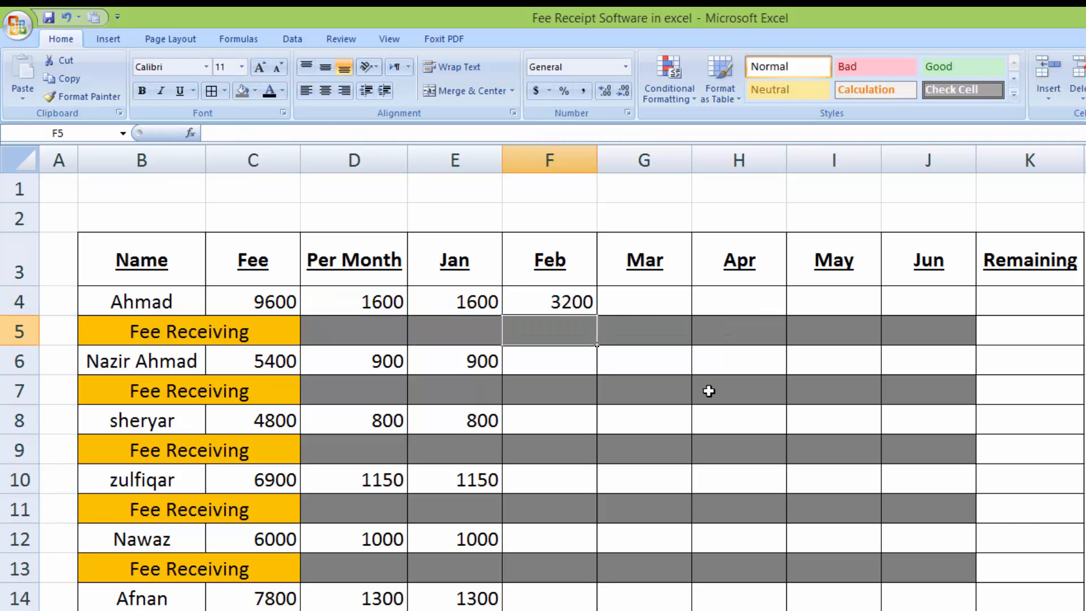
# Enter 1600 in E5 as the first student's January fee payment
pyautogui.click(487, 327)
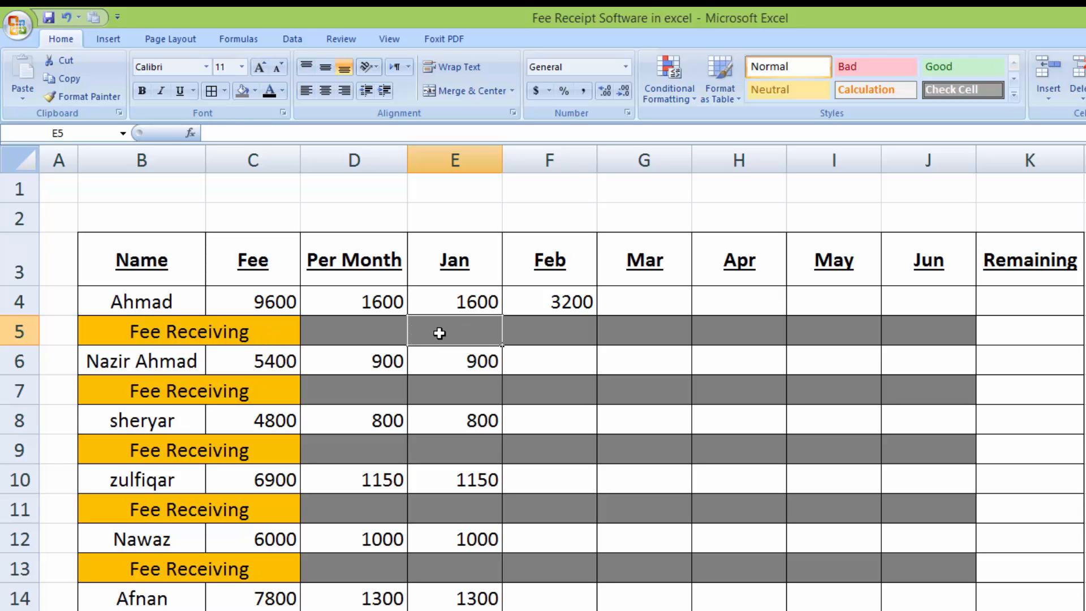
pyautogui.write('1600')
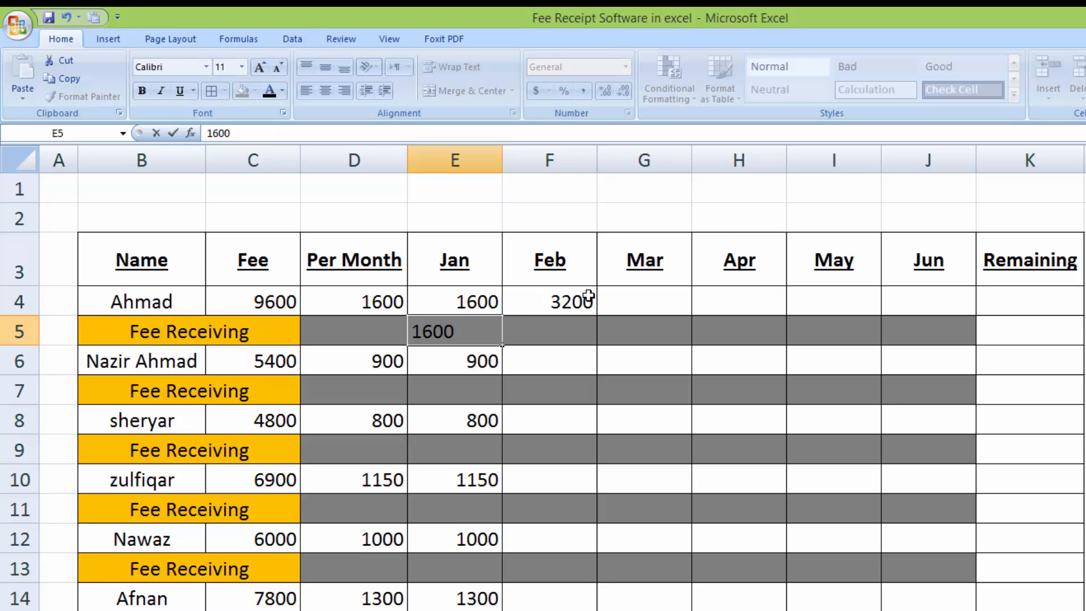
pyautogui.press('Tab')
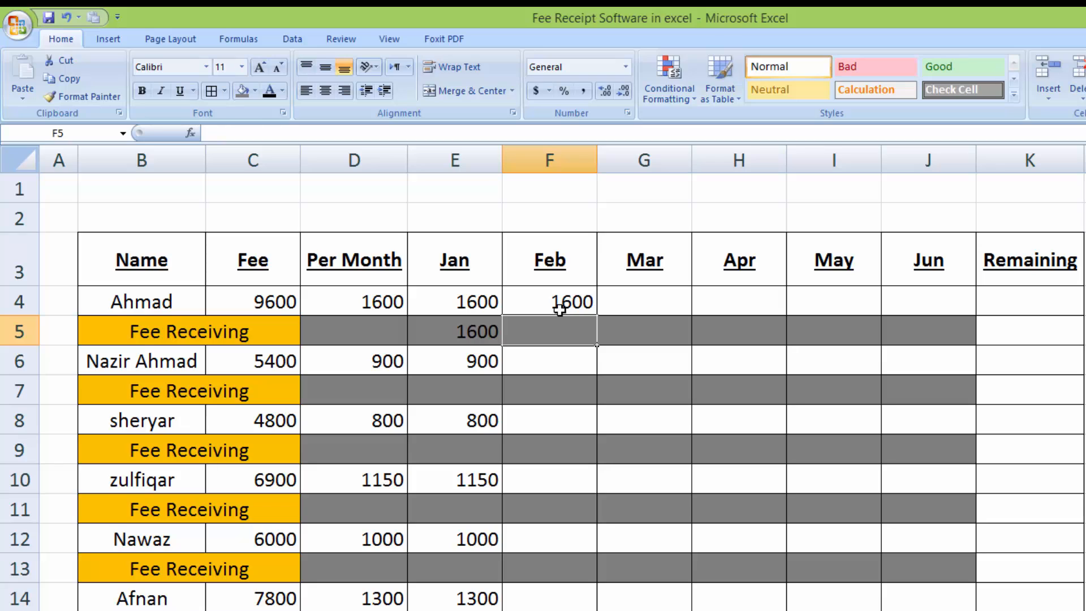
# Set the font colour to white in columns D to J of every "Fee Receiving" row, from row 5 through row 15
pyautogui.moveTo(370, 327); pyautogui.dragTo(888, 341)
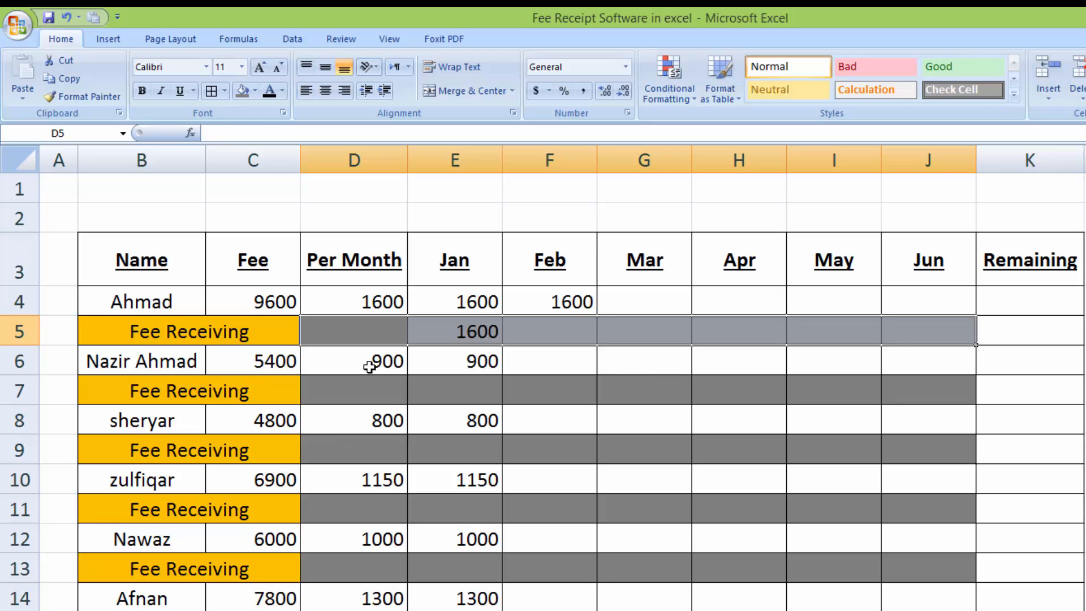
pyautogui.moveTo(360, 387); pyautogui.dragTo(909, 398)
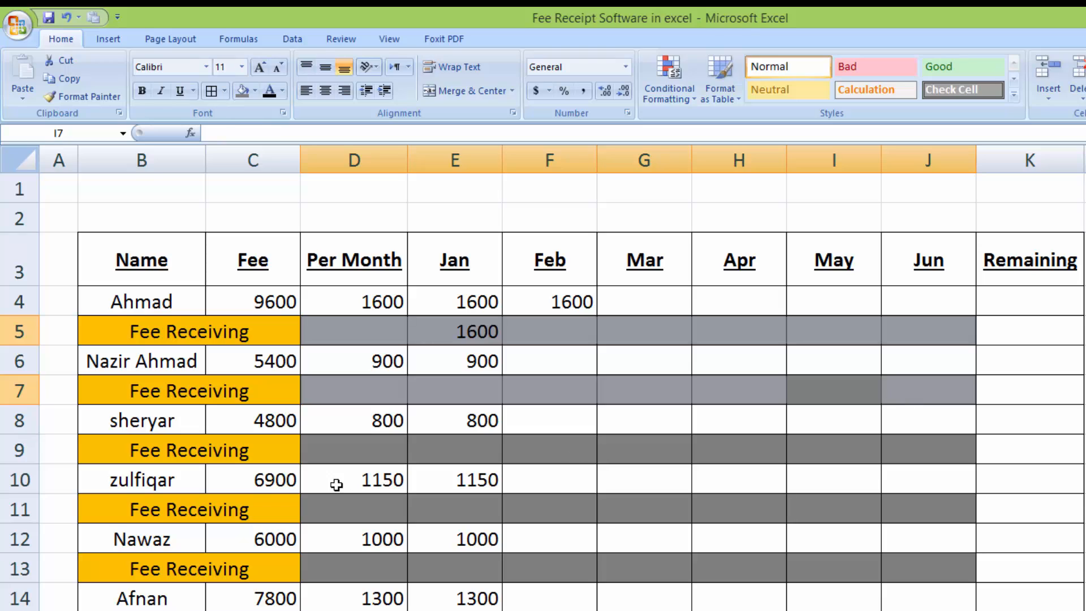
pyautogui.keyDown('ctrl'); pyautogui.click(347, 447); pyautogui.keyUp('ctrl')
pyautogui.moveTo(346, 447); pyautogui.dragTo(906, 447)
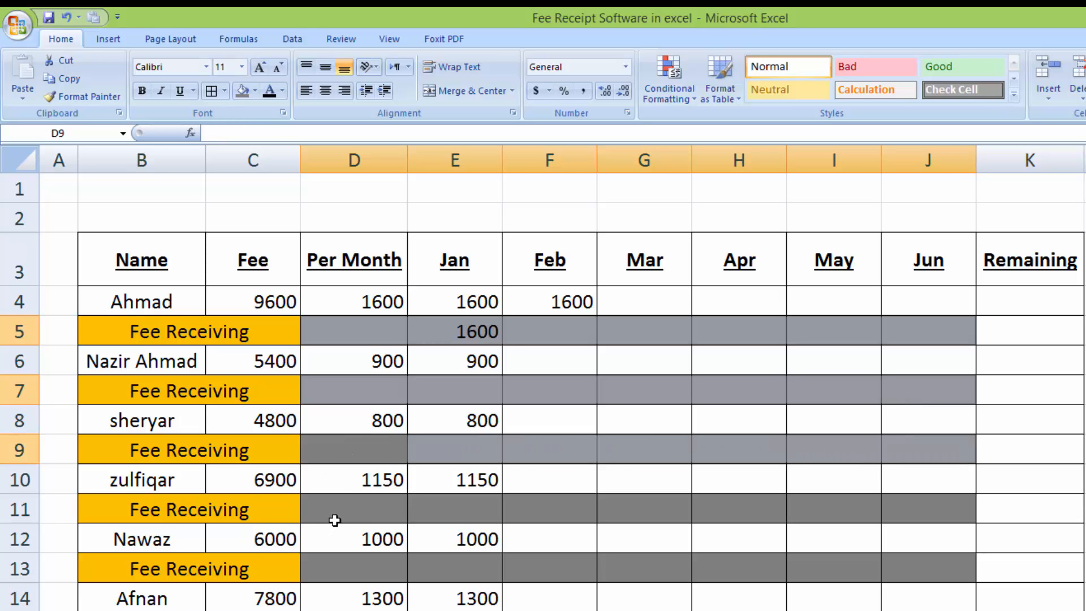
pyautogui.keyDown('ctrl'); pyautogui.click(342, 514); pyautogui.keyUp('ctrl')
pyautogui.moveTo(342, 515); pyautogui.dragTo(929, 500)
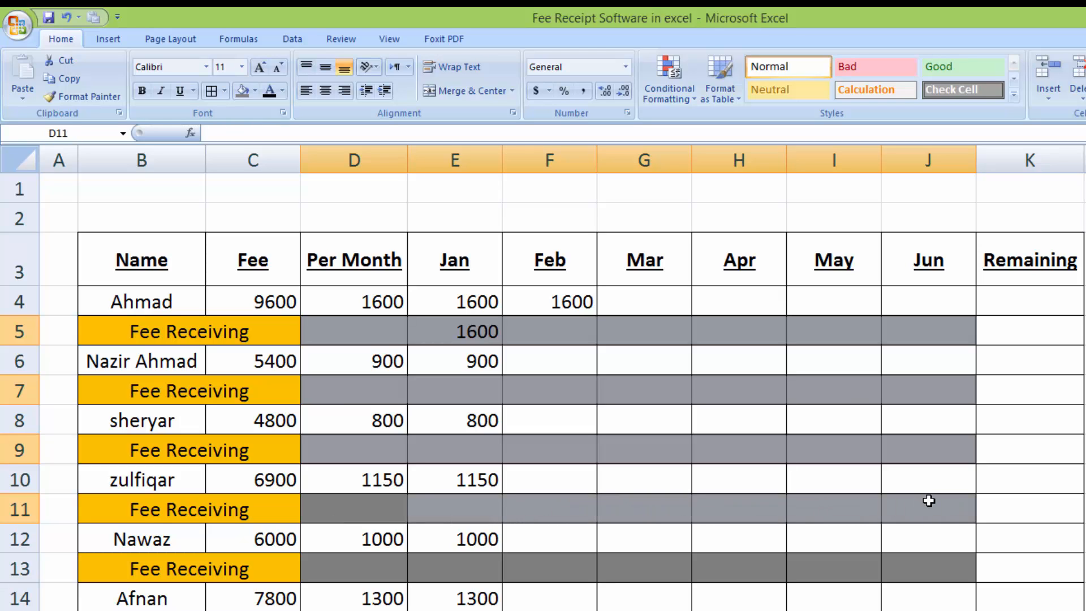
pyautogui.keyDown('ctrl'); pyautogui.click(361, 570); pyautogui.keyUp('ctrl')
pyautogui.moveTo(359, 568); pyautogui.dragTo(889, 571)
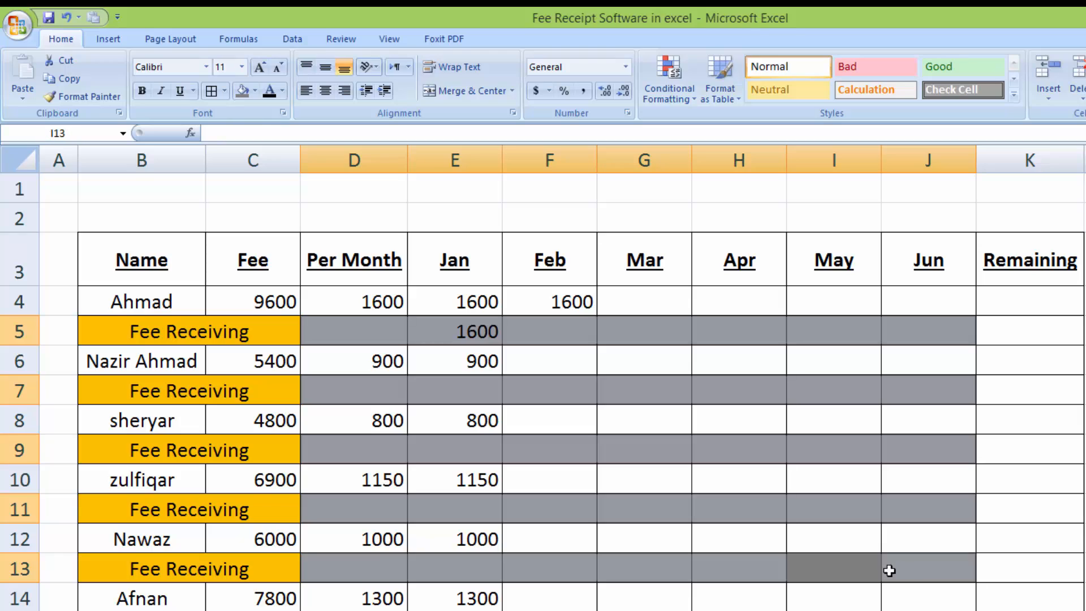
pyautogui.moveTo(354, 610); pyautogui.dragTo(455, 610)
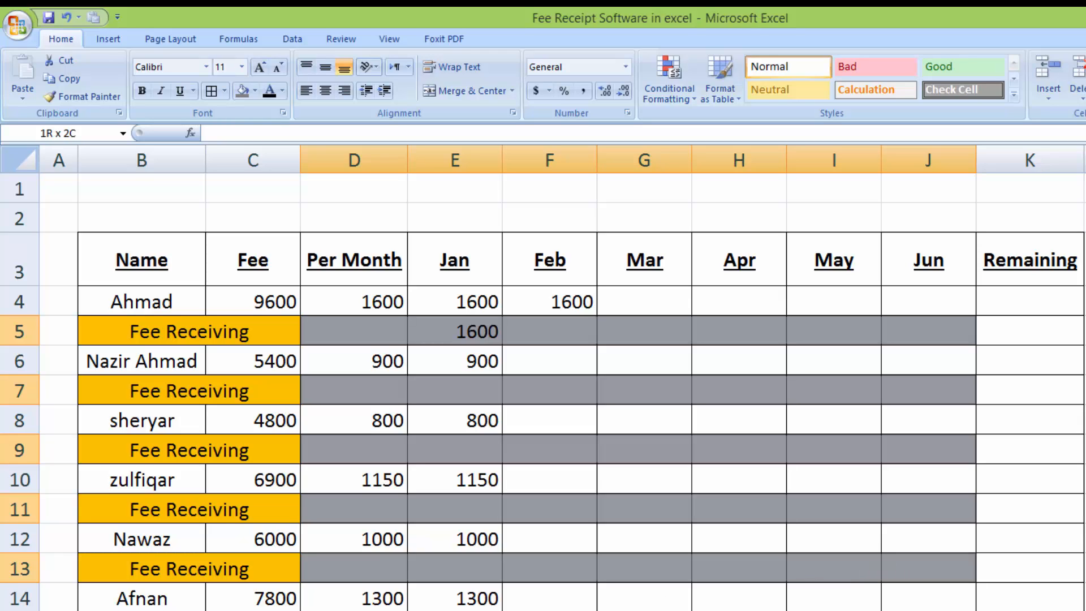
pyautogui.moveTo(550, 610); pyautogui.dragTo(739, 610)
pyautogui.moveTo(834, 610); pyautogui.dragTo(929, 610)
pyautogui.moveTo(815, 610); pyautogui.dragTo(835, 610)
pyautogui.click(282, 91)
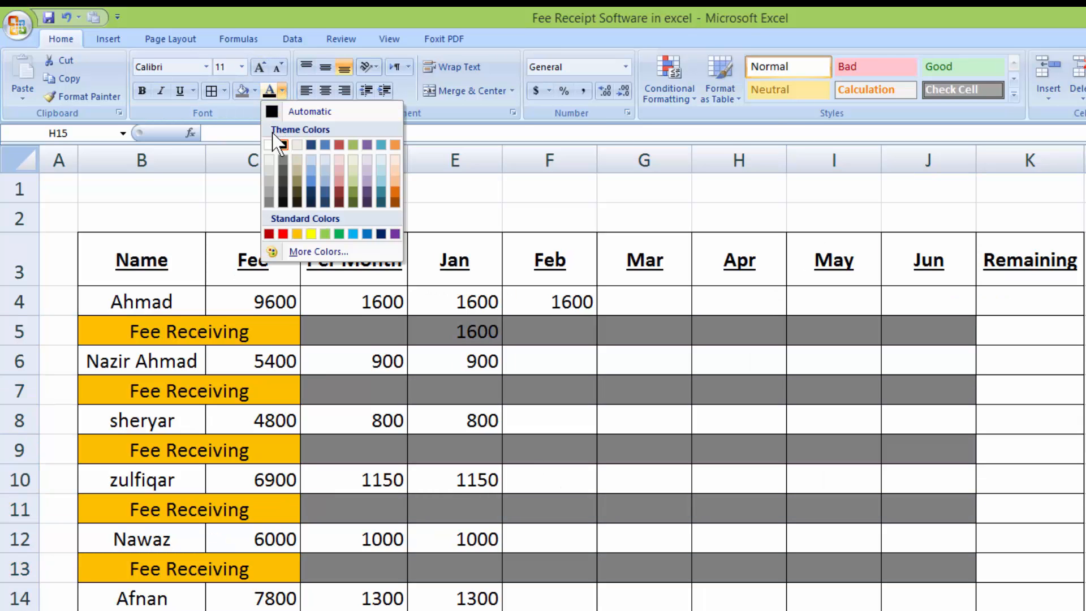
pyautogui.click(270, 145)
pyautogui.click(578, 398)
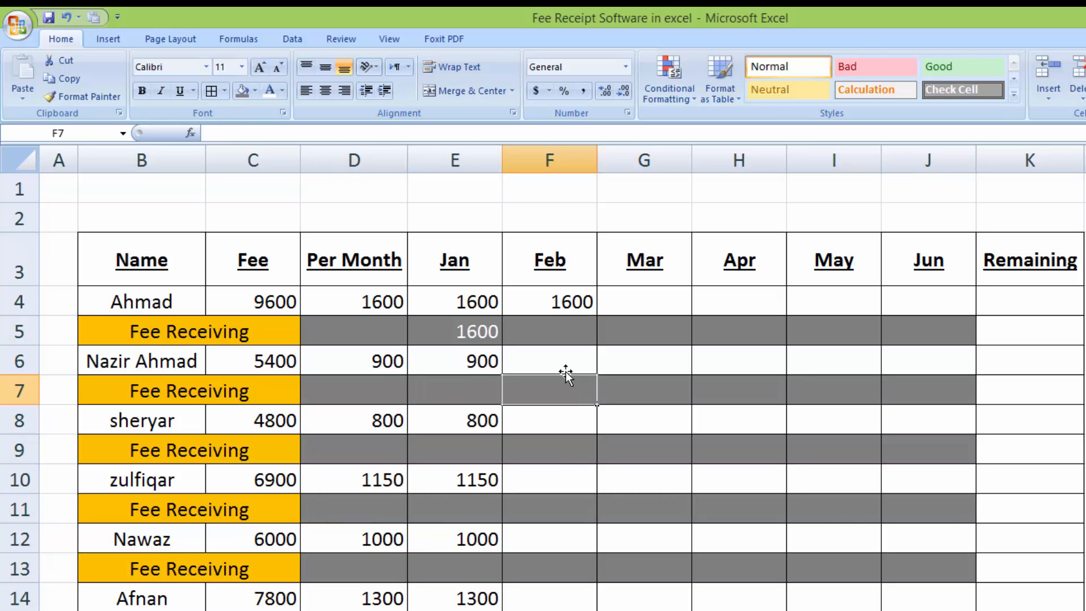
# Fill the February formula and the blank payment cell below it (F4:F5) across to column J and down through every student's rows
pyautogui.moveTo(551, 306); pyautogui.dragTo(555, 317)
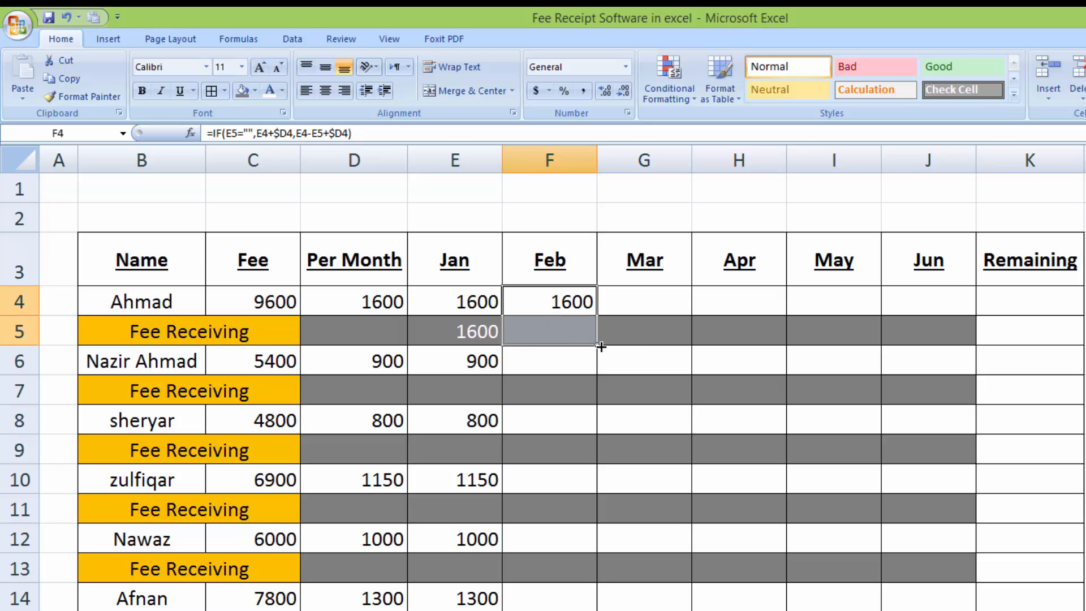
pyautogui.moveTo(600, 347); pyautogui.dragTo(978, 374)
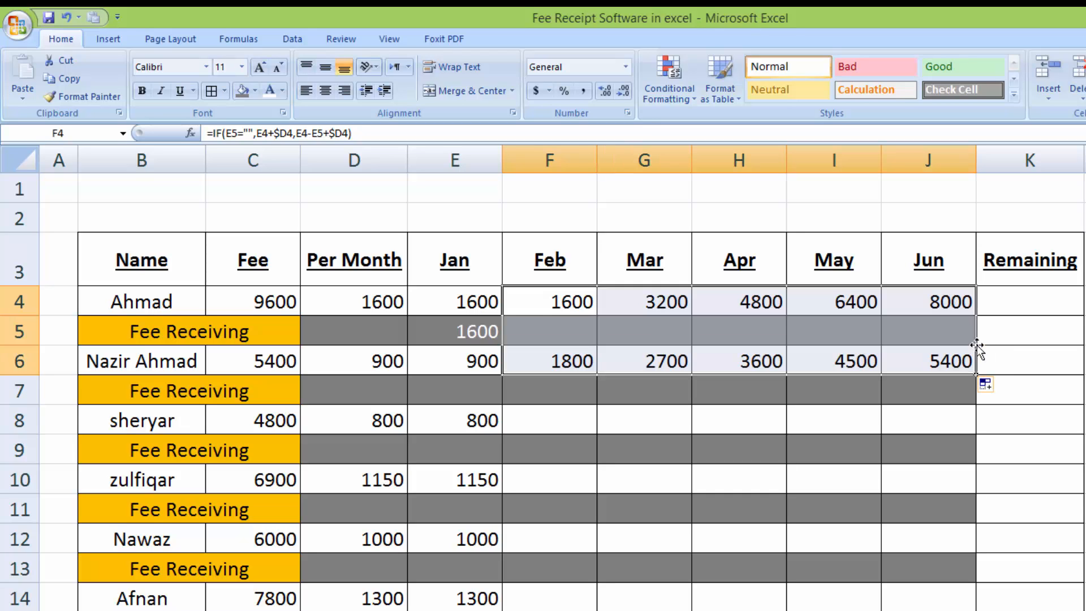
pyautogui.hotkey('ctrl', 'z')
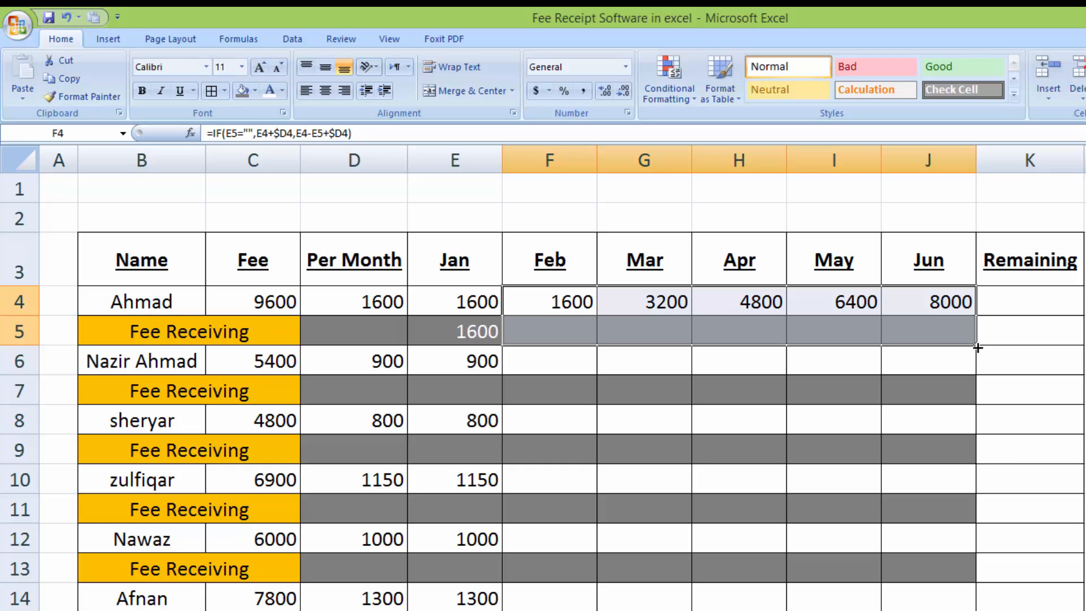
pyautogui.moveTo(978, 348); pyautogui.dragTo(974, 610)
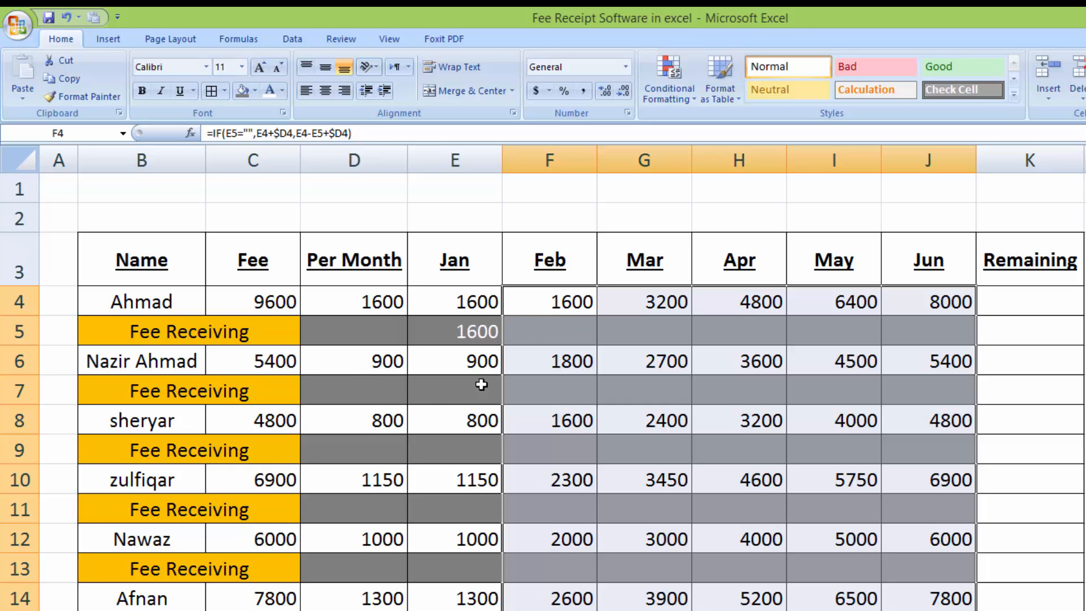
# Enter 1600 in each of F5 to J5 as the first student's February to June fee payments
pyautogui.click(553, 331)
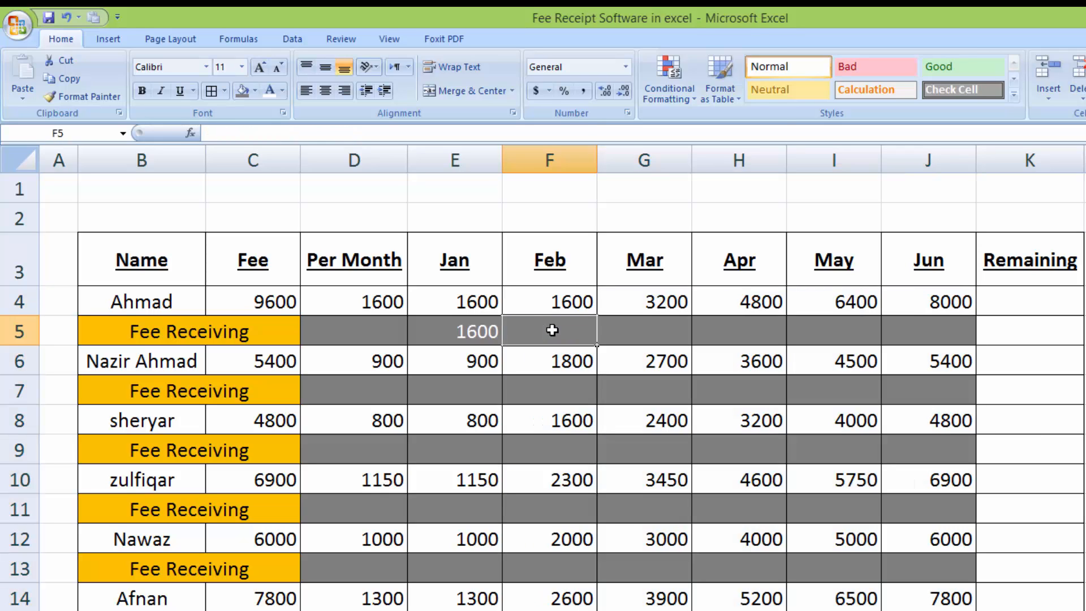
pyautogui.write('160')
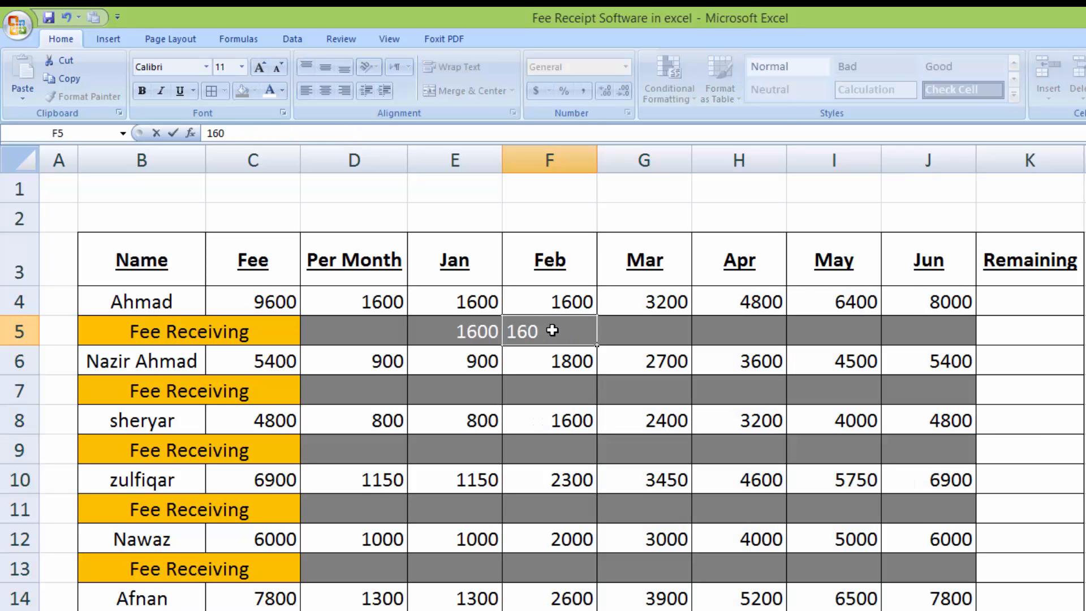
pyautogui.write('0')
pyautogui.press('Tab')
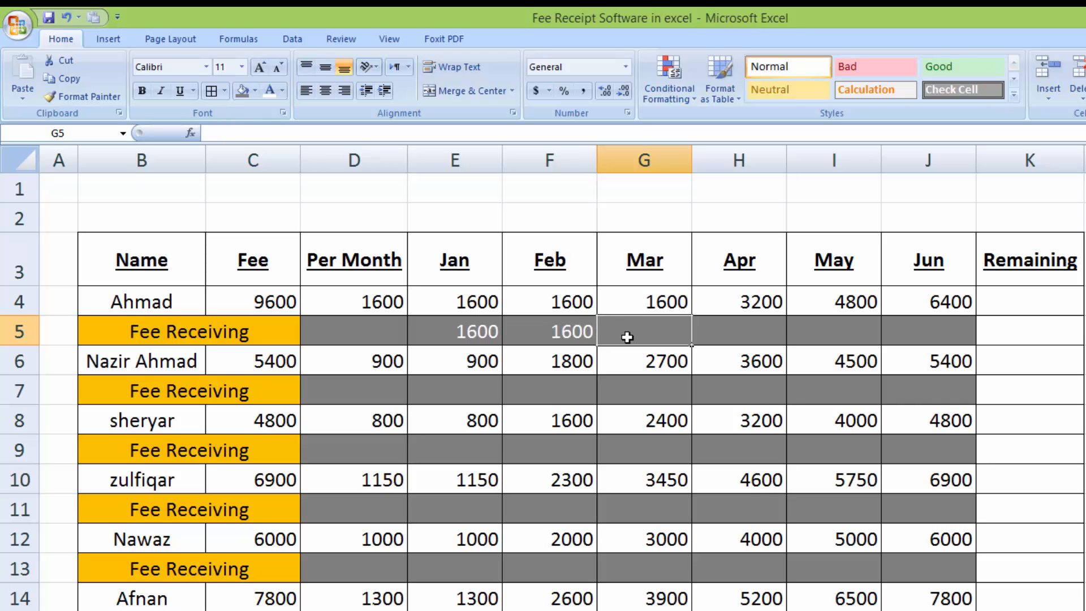
pyautogui.write('1600')
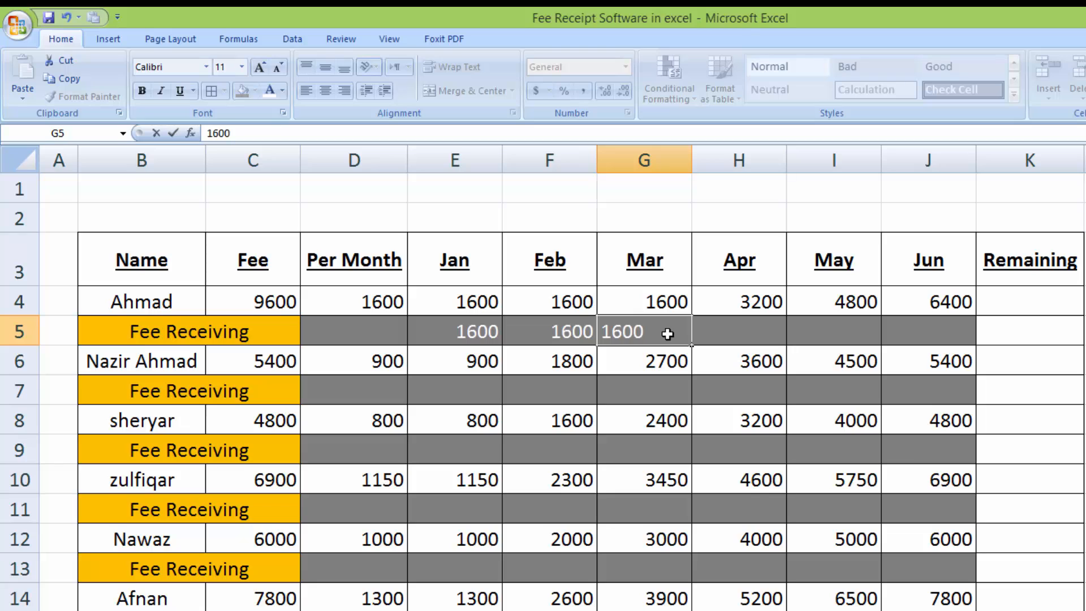
pyautogui.press('Tab')
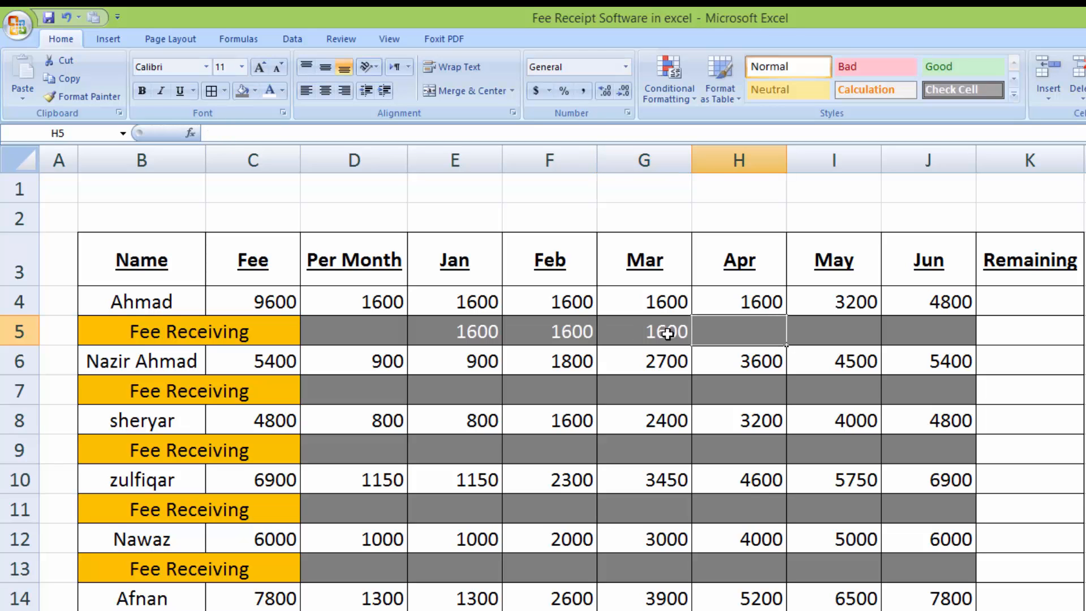
pyautogui.write('16')
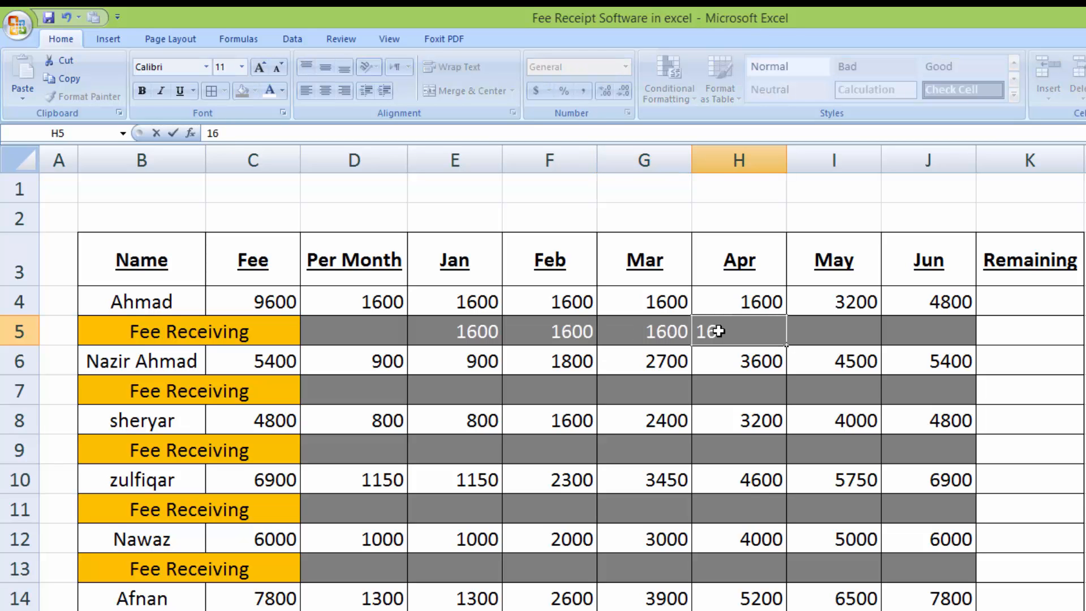
pyautogui.write('00')
pyautogui.press('Tab')
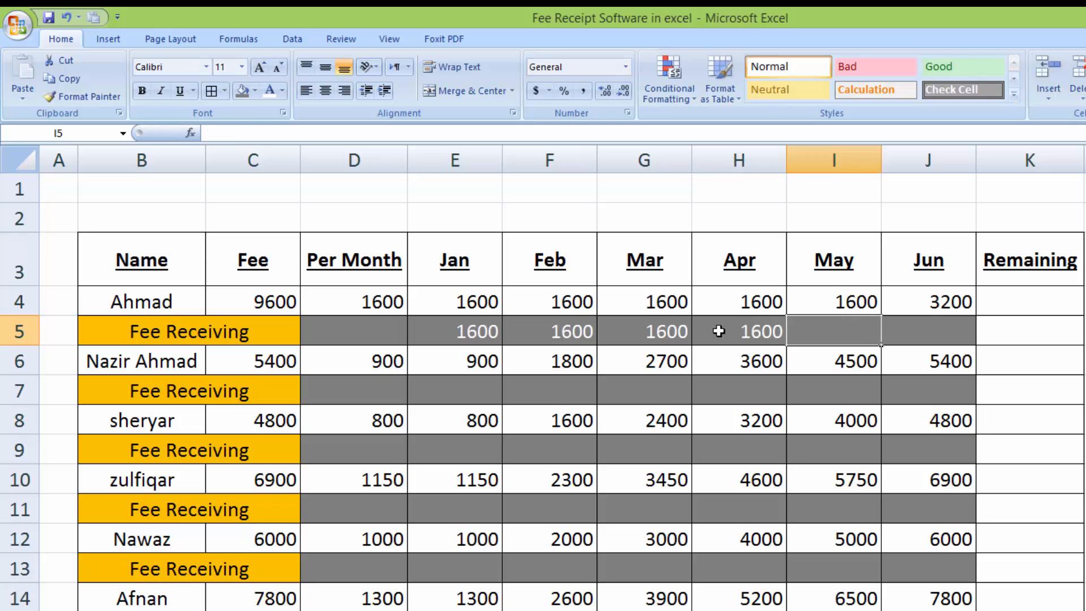
pyautogui.write('1600')
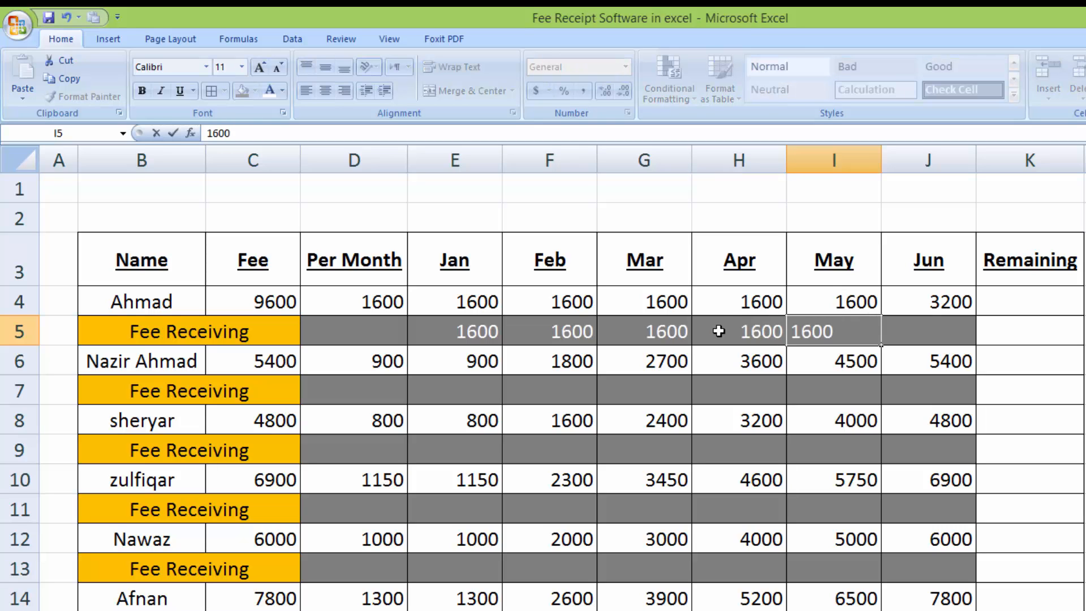
pyautogui.press('Tab')
pyautogui.write('1')
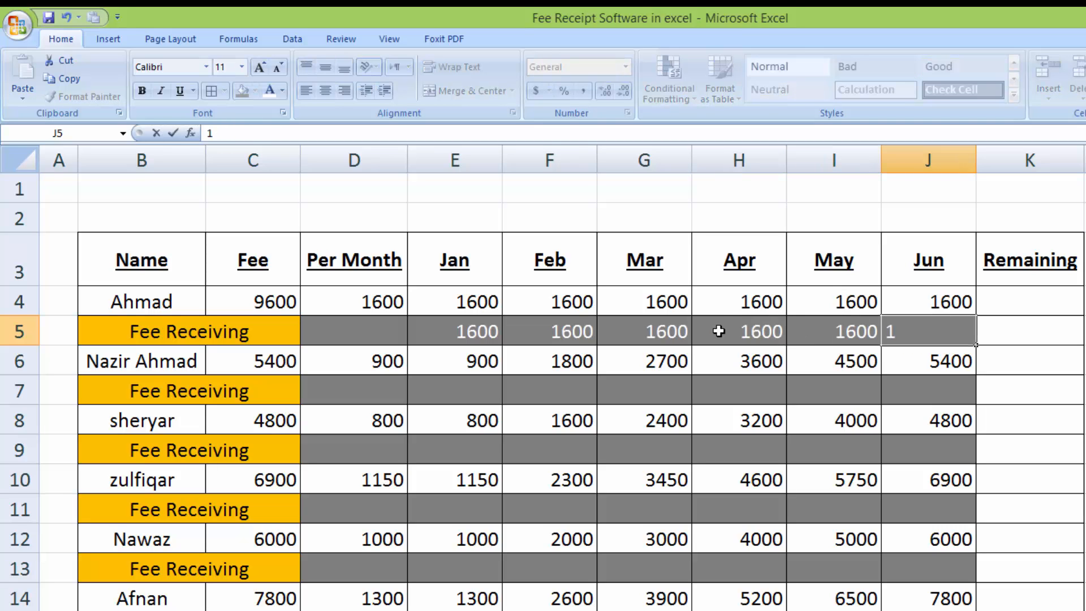
pyautogui.write('600')
pyautogui.press('Tab')
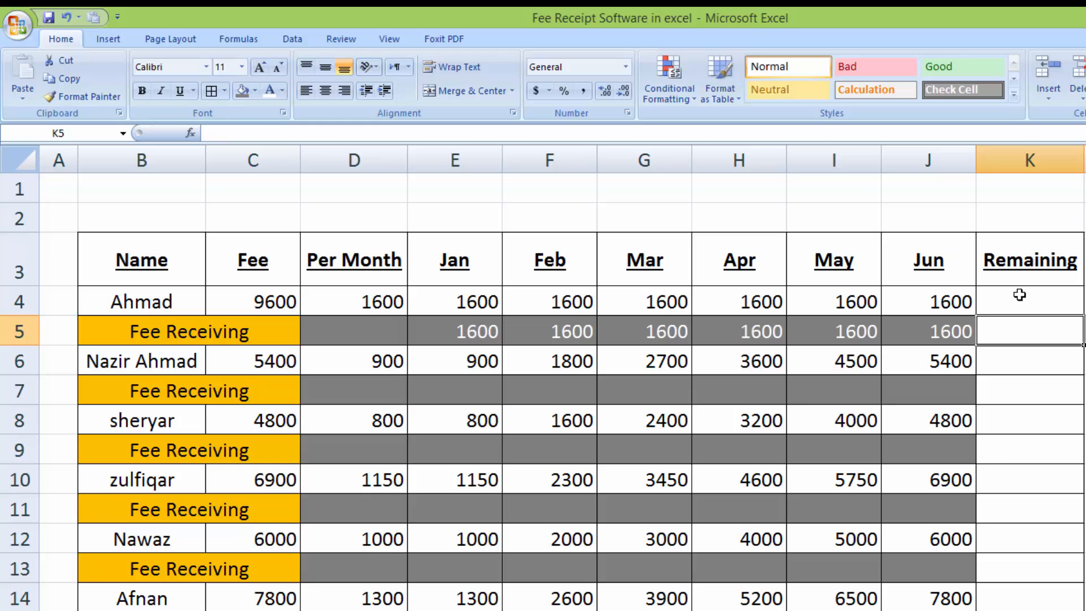
pyautogui.click(363, 331)
pyautogui.keyDown('ctrl'); pyautogui.click(362, 390); pyautogui.keyUp('ctrl')
pyautogui.keyDown('ctrl'); pyautogui.click(362, 450); pyautogui.keyUp('ctrl')
pyautogui.keyDown('ctrl'); pyautogui.click(365, 509); pyautogui.keyUp('ctrl')
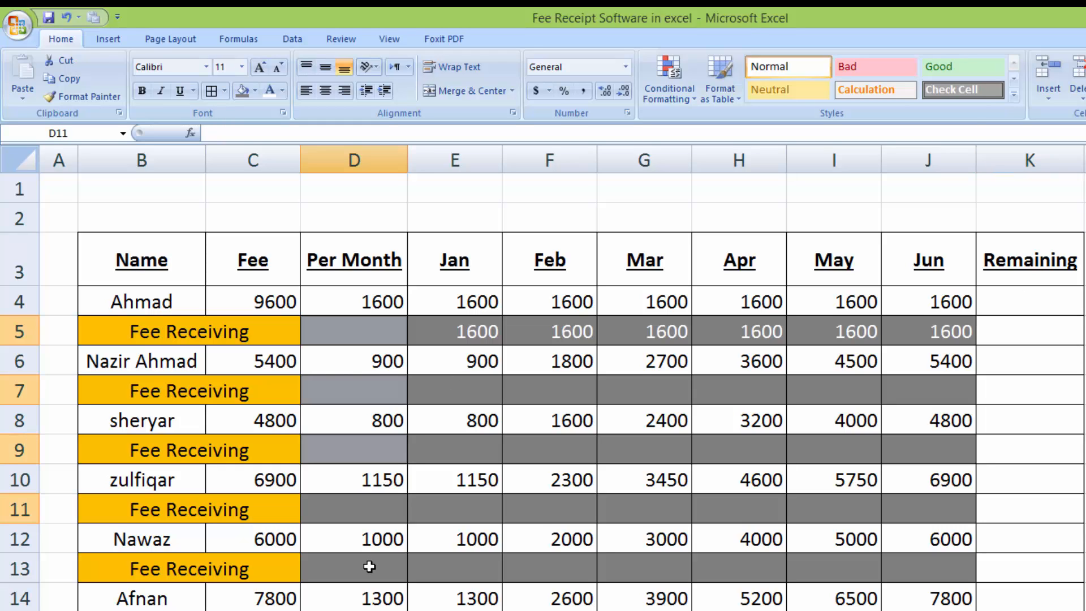
pyautogui.keyDown('ctrl'); pyautogui.click(369, 567); pyautogui.keyUp('ctrl')
pyautogui.keyDown('ctrl'); pyautogui.click(364, 610); pyautogui.keyUp('ctrl')
pyautogui.moveTo(362, 610); pyautogui.dragTo(388, 315)
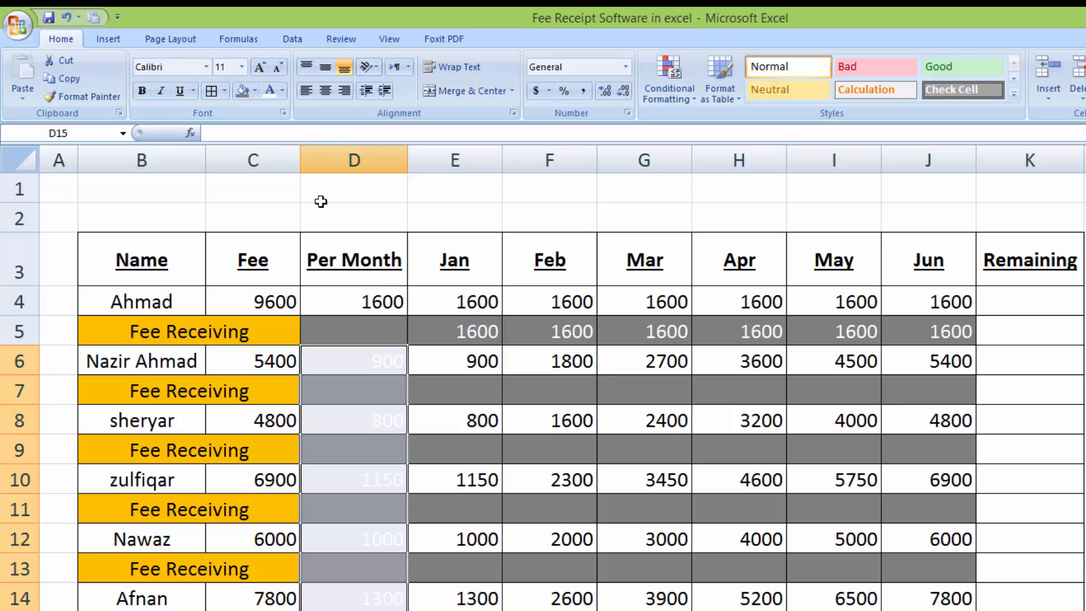
# Set a white fill on the Per Month cells of every "Fee Receiving" row, from D5 through D15
pyautogui.click(395, 332)
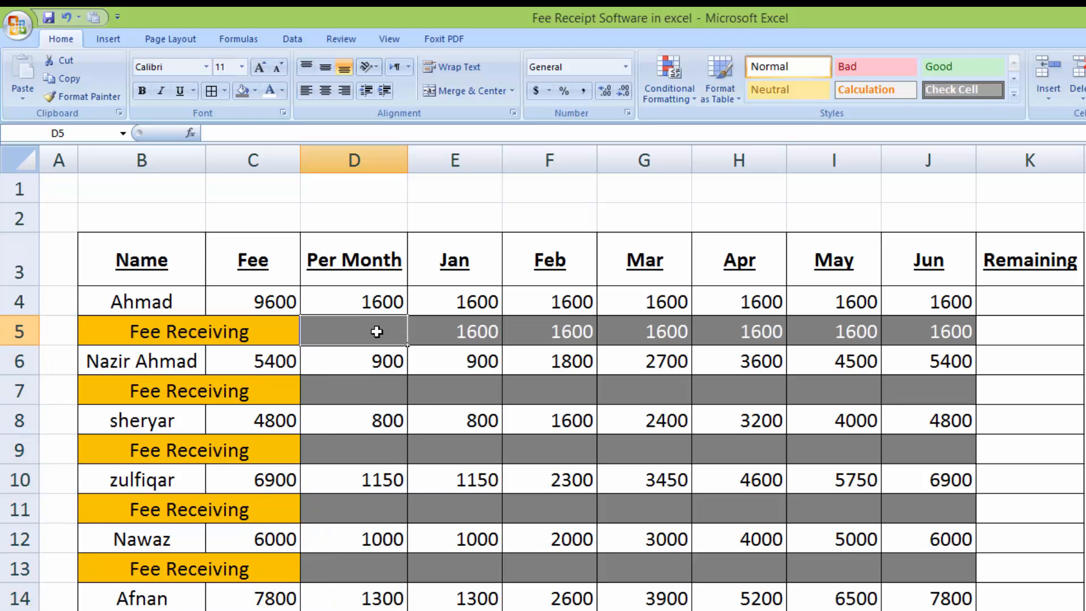
pyautogui.click(360, 394)
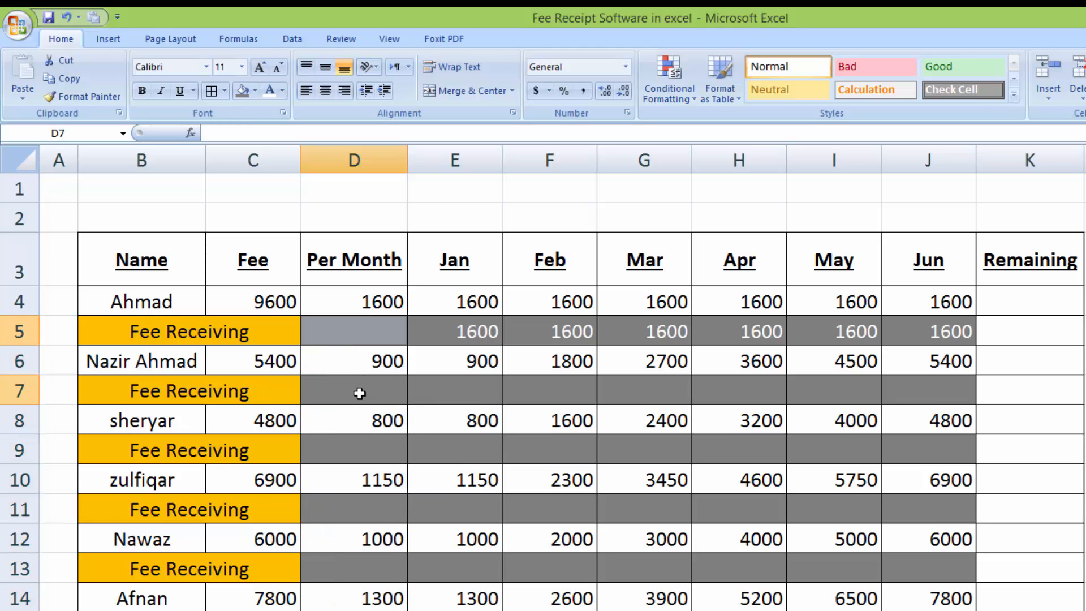
pyautogui.click(364, 453)
pyautogui.click(363, 499)
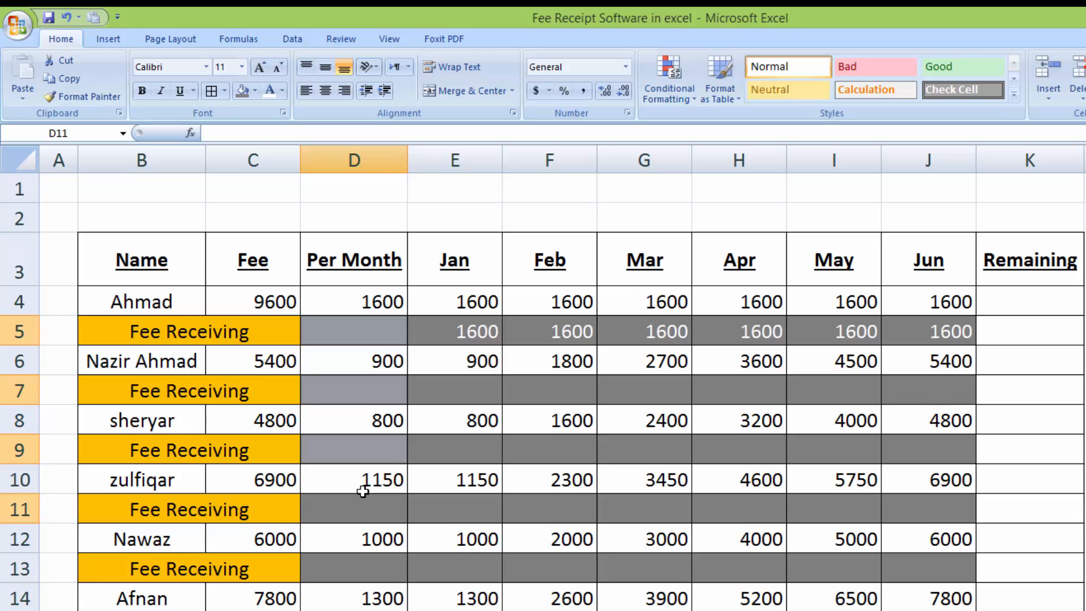
pyautogui.keyDown('ctrl'); pyautogui.click(357, 562); pyautogui.keyUp('ctrl')
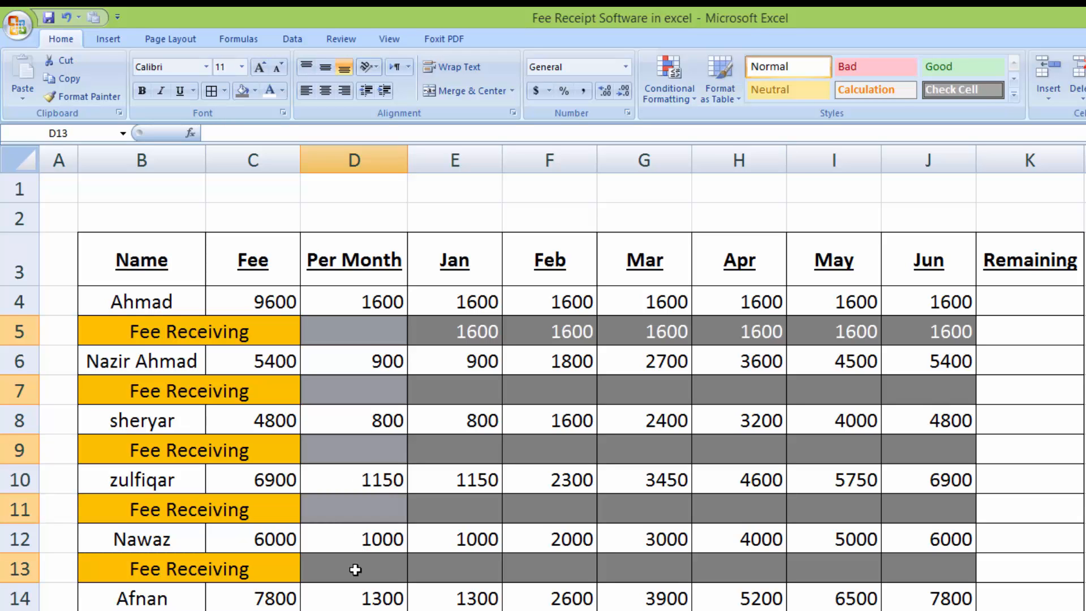
pyautogui.keyDown('ctrl'); pyautogui.click(355, 610); pyautogui.keyUp('ctrl')
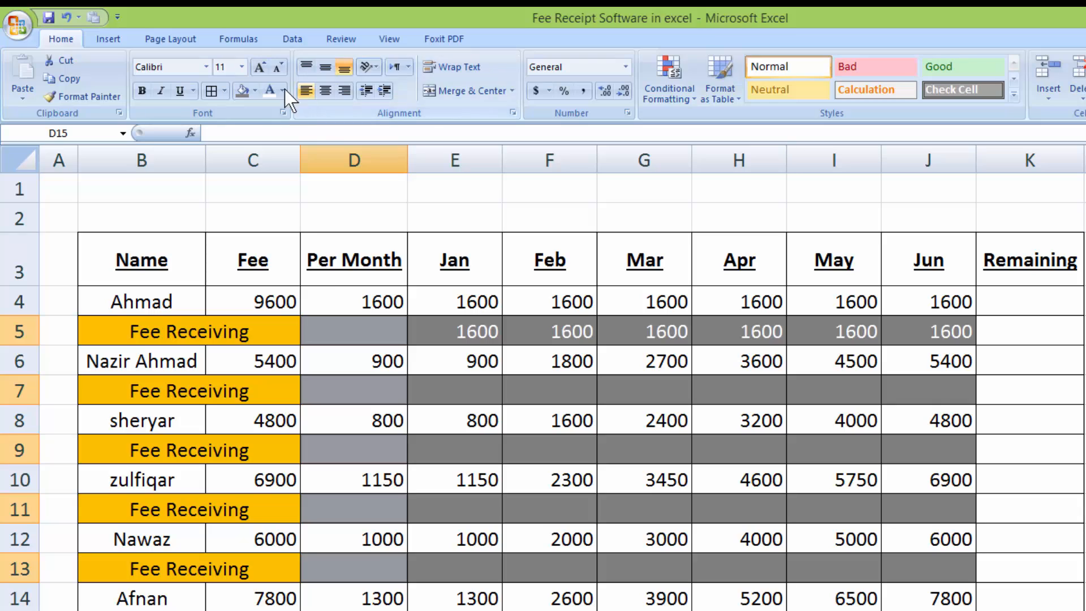
pyautogui.click(257, 90)
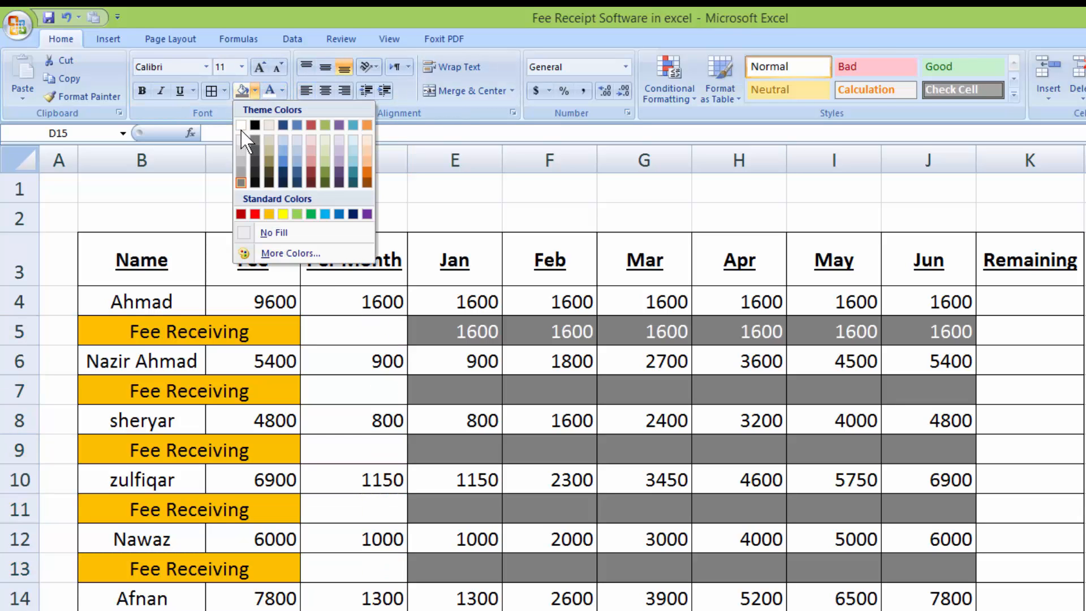
pyautogui.click(240, 125)
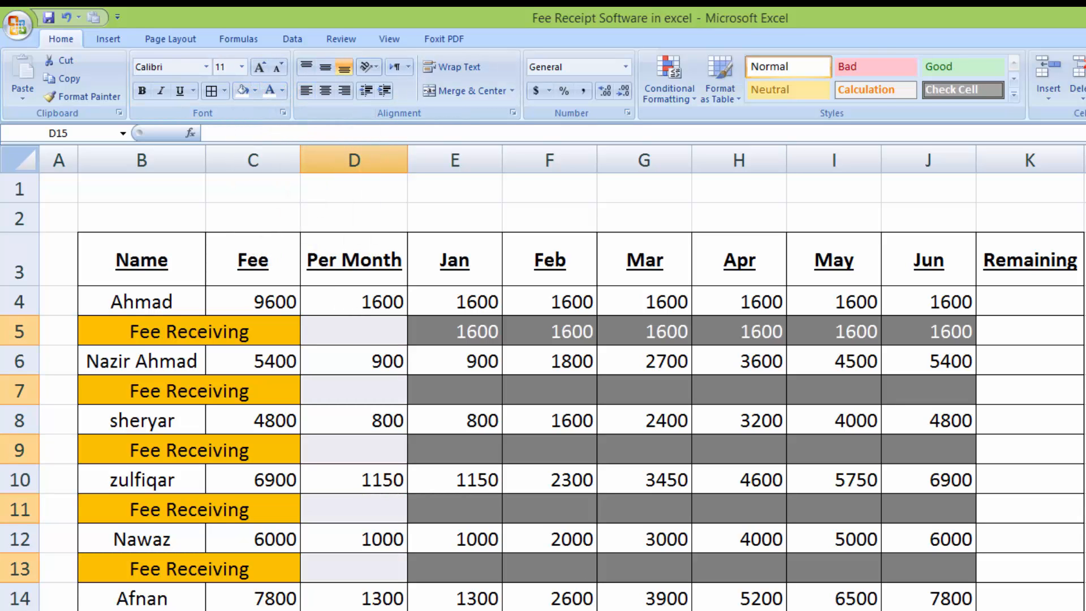
pyautogui.click(549, 610)
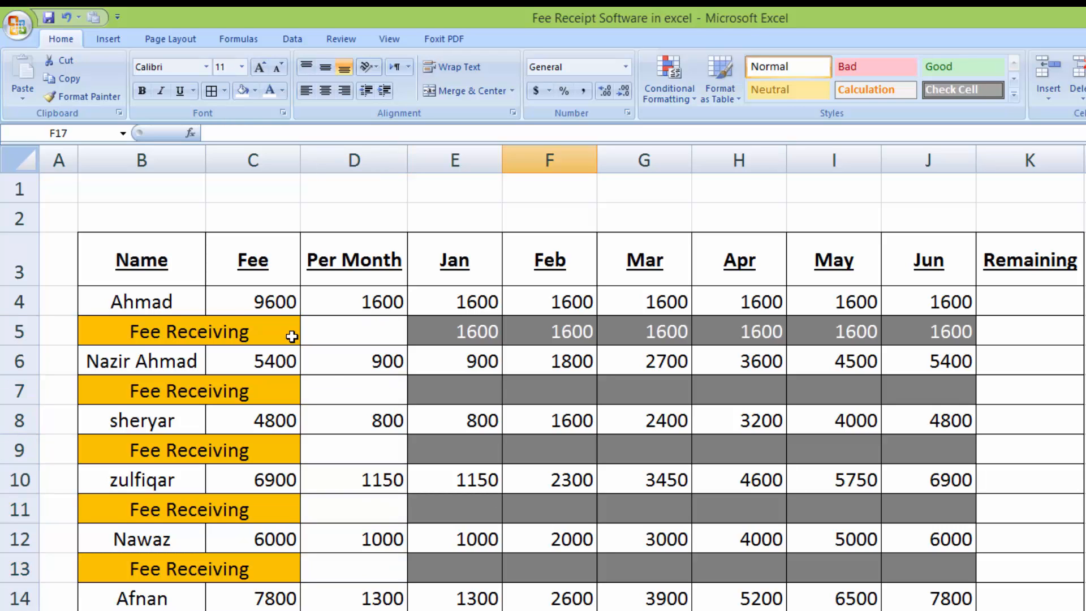
# Centre the contents of all student and "Fee Receiving" rows horizontally, from B4 down through column K
pyautogui.click(149, 296)
pyautogui.moveTo(149, 297); pyautogui.dragTo(1030, 610)
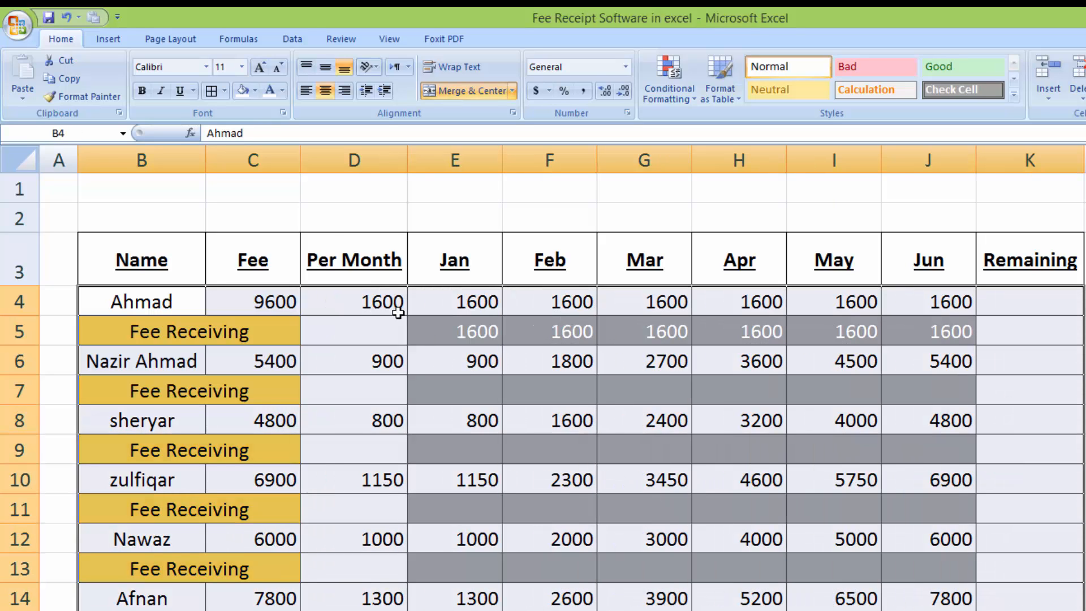
pyautogui.click(324, 95)
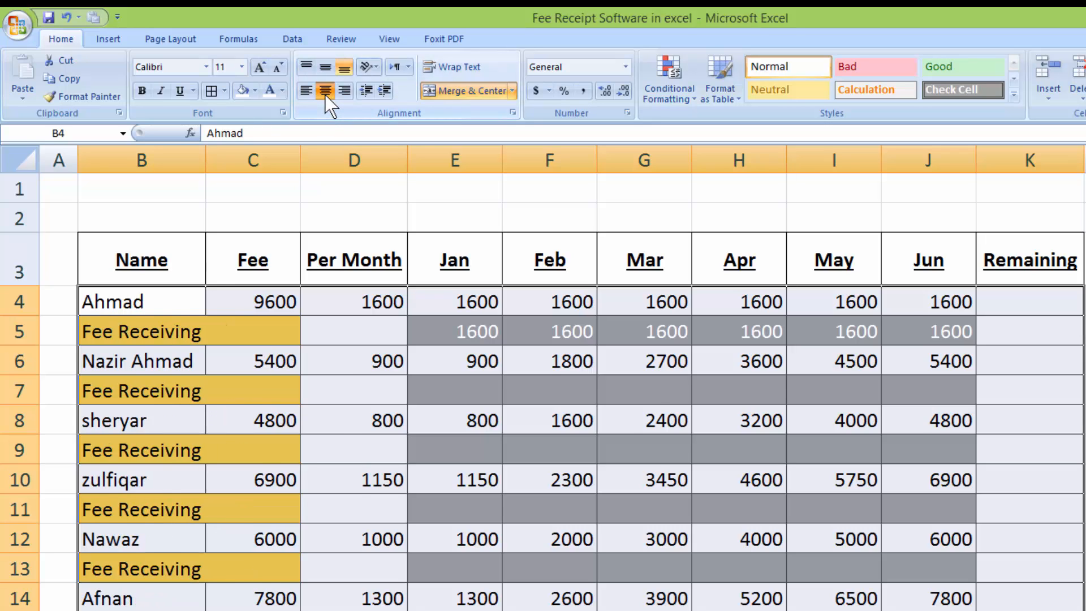
pyautogui.click(325, 95)
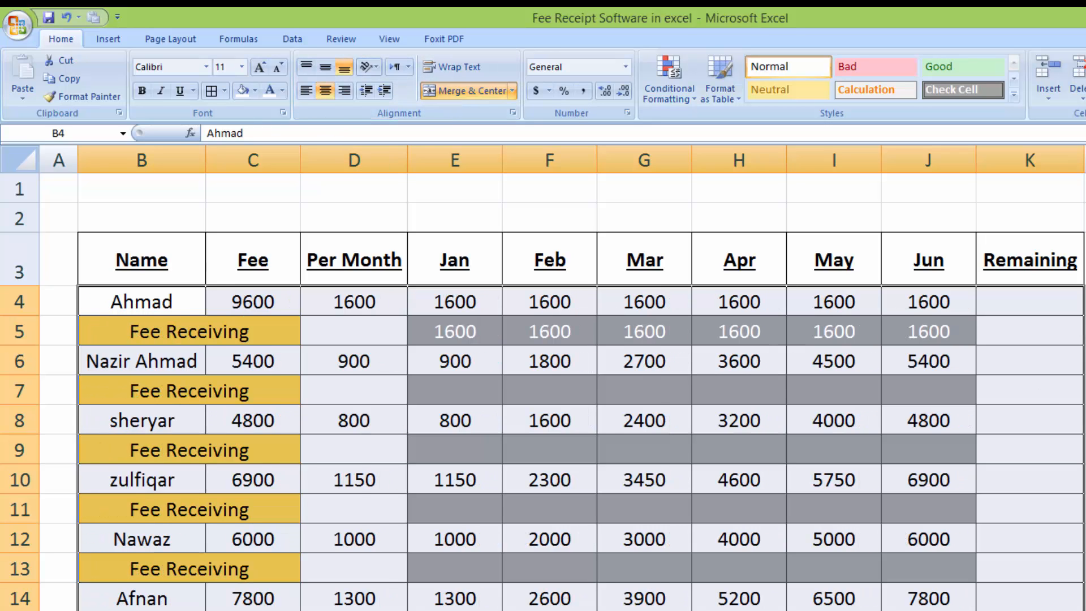
pyautogui.click(1084, 390)
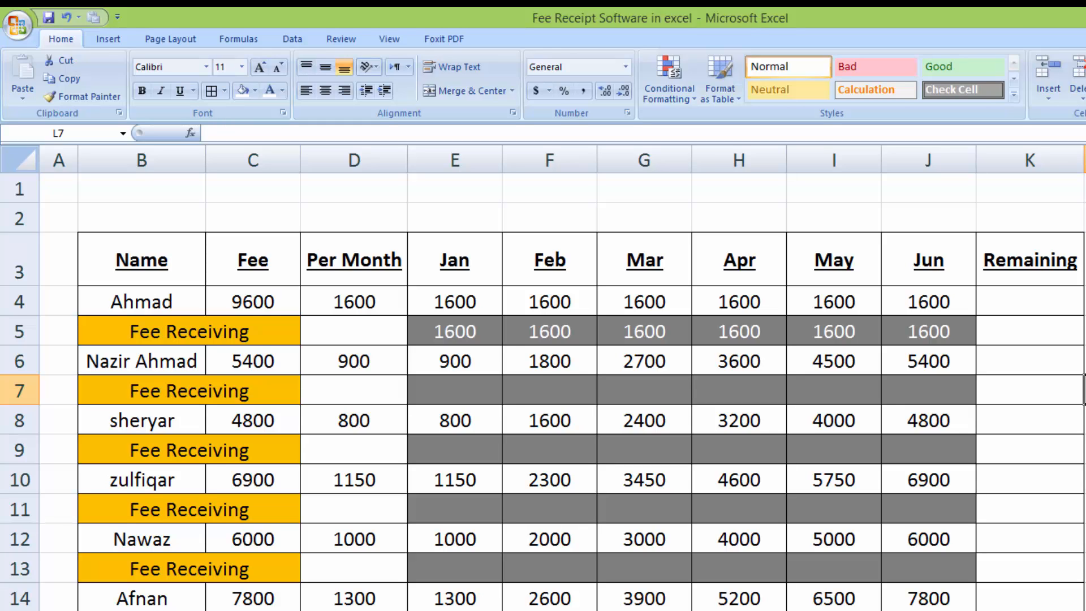
# Enter 900 in E7 and F7 as the second student's January and February fee payments
pyautogui.click(461, 390)
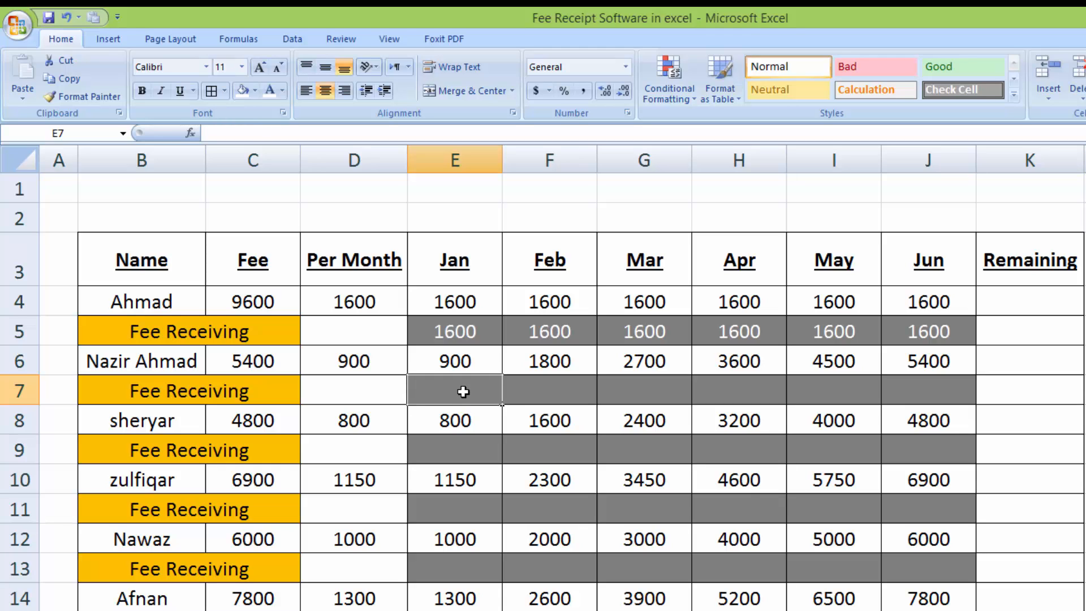
pyautogui.write('900')
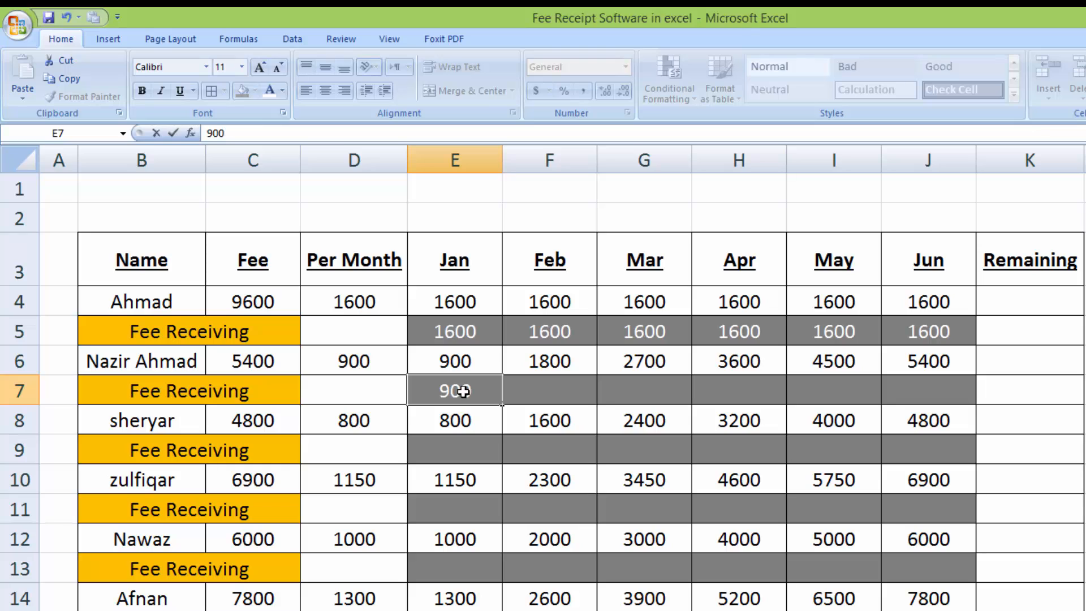
pyautogui.press('Tab')
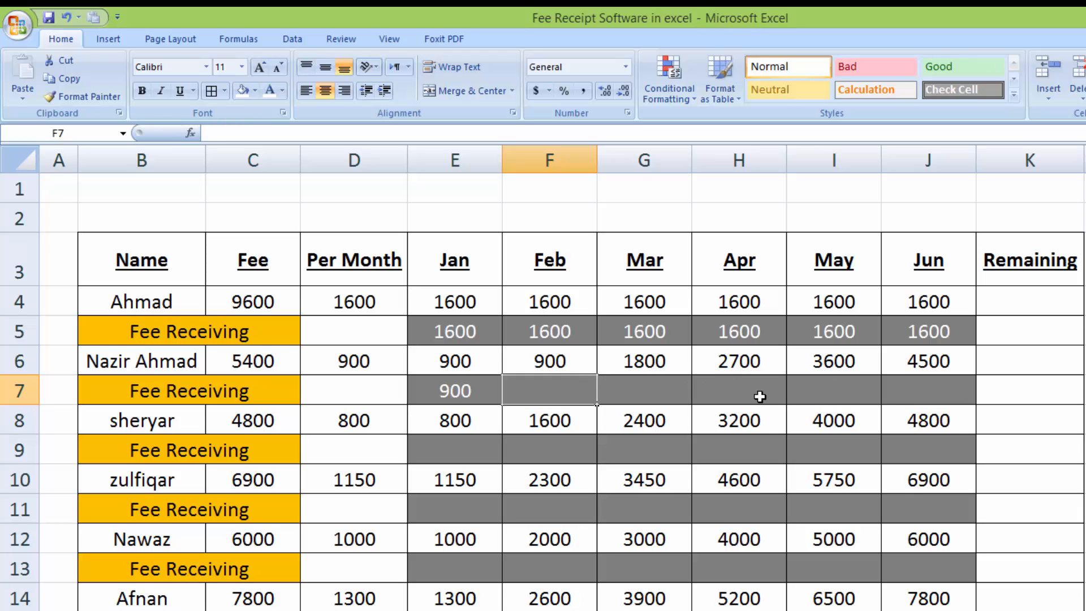
pyautogui.write('900')
pyautogui.press('Tab')
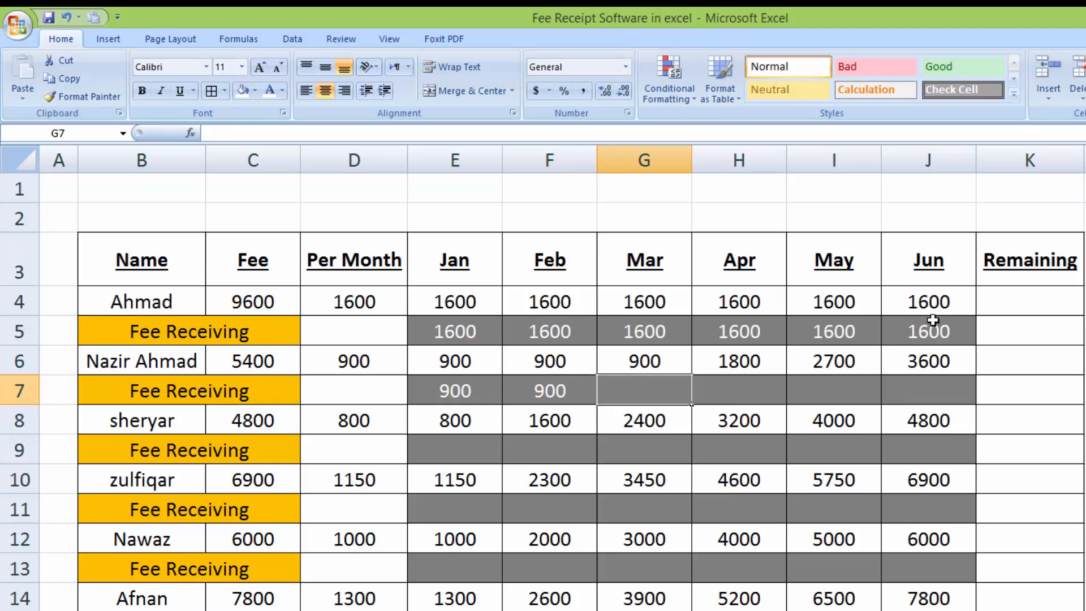
pyautogui.click(1036, 309)
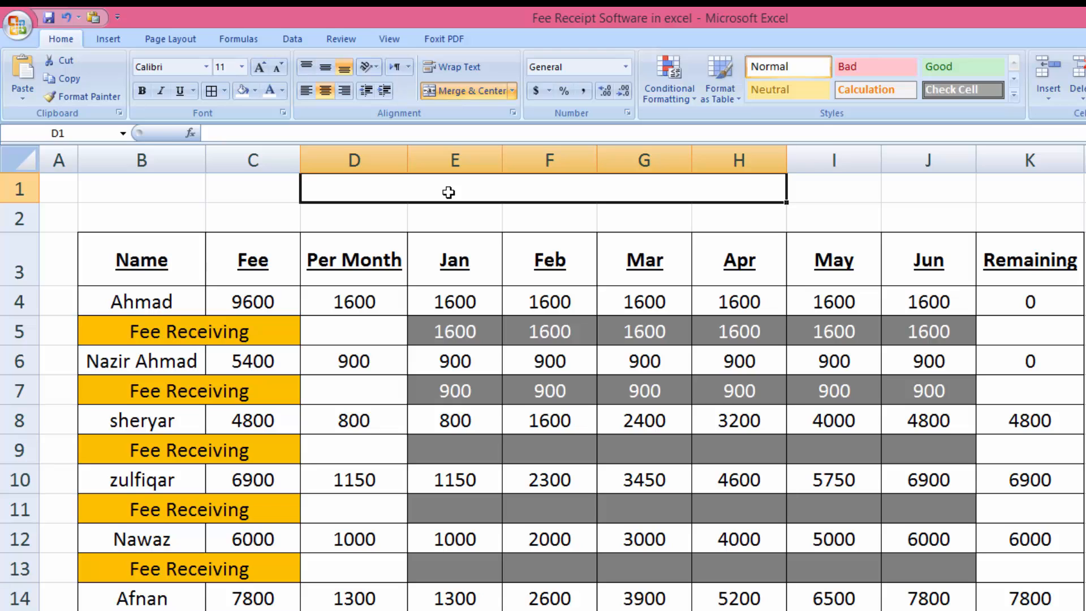
# Enter the title "Automatic Generate Institute" in the merged cell D1:H1 above the table
pyautogui.write('Automa')
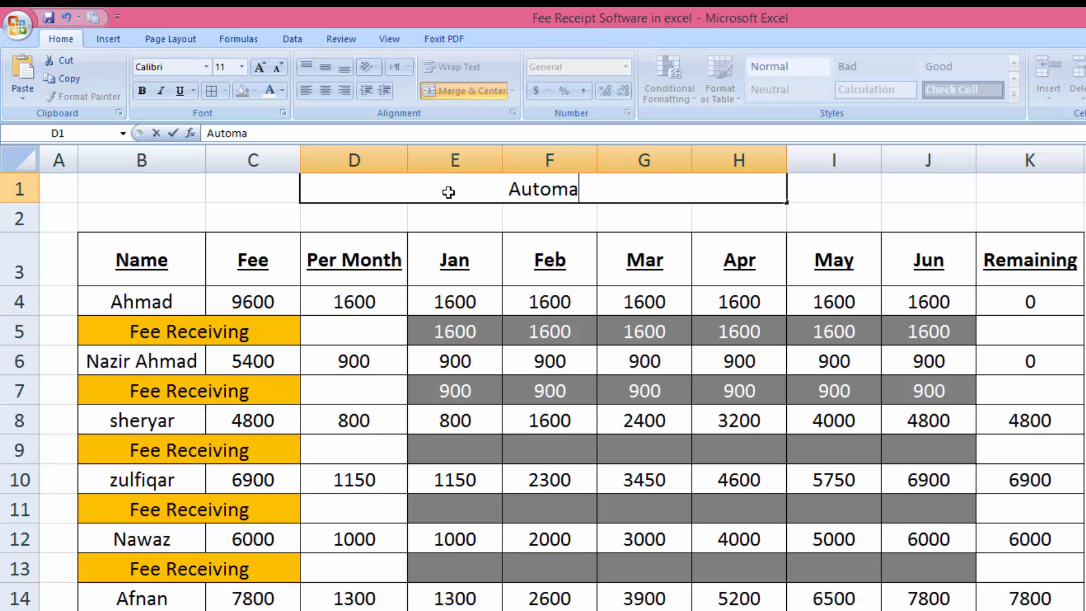
pyautogui.write('tic F')
pyautogui.press('BackSpace')
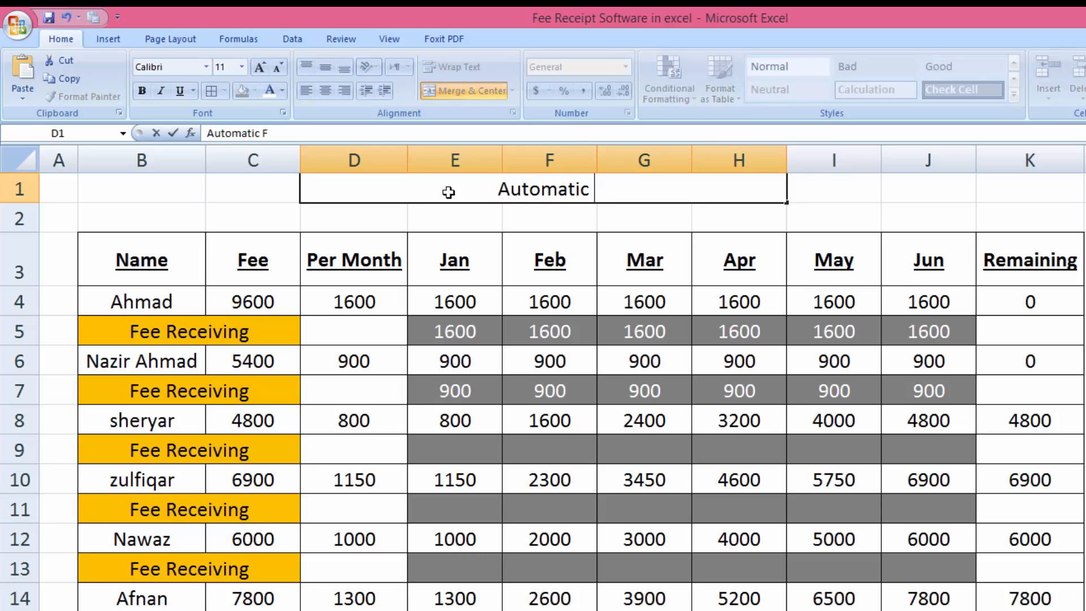
pyautogui.write('Generate')
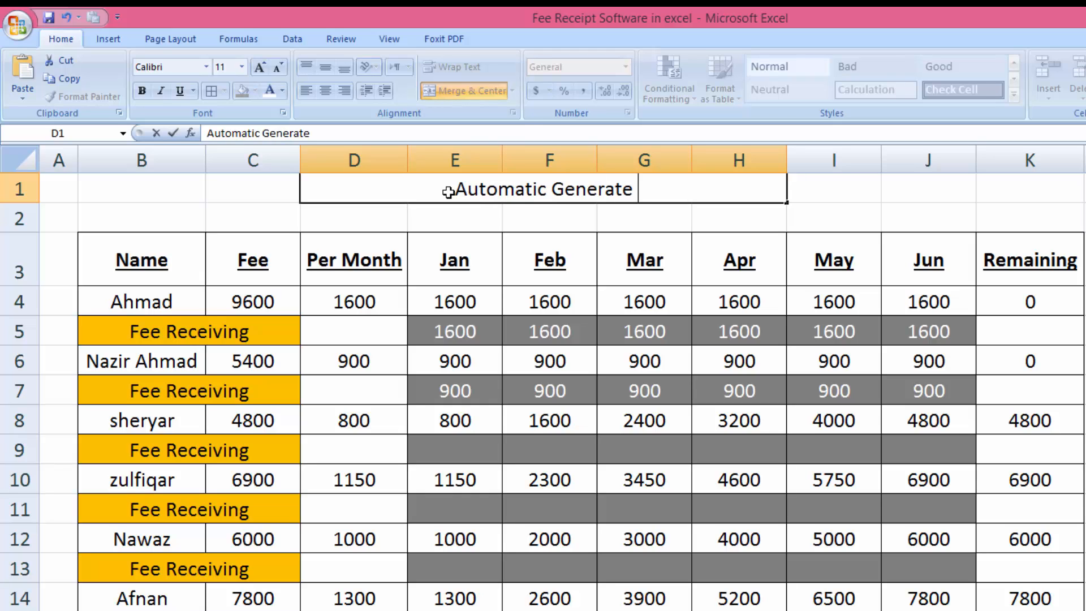
pyautogui.write(' Institu')
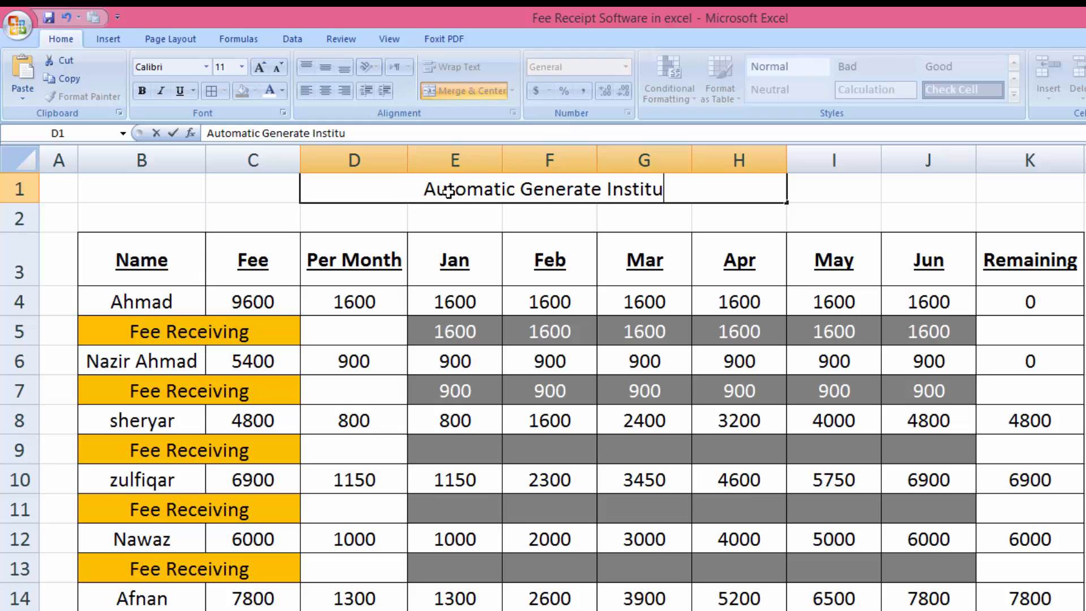
pyautogui.write('te')
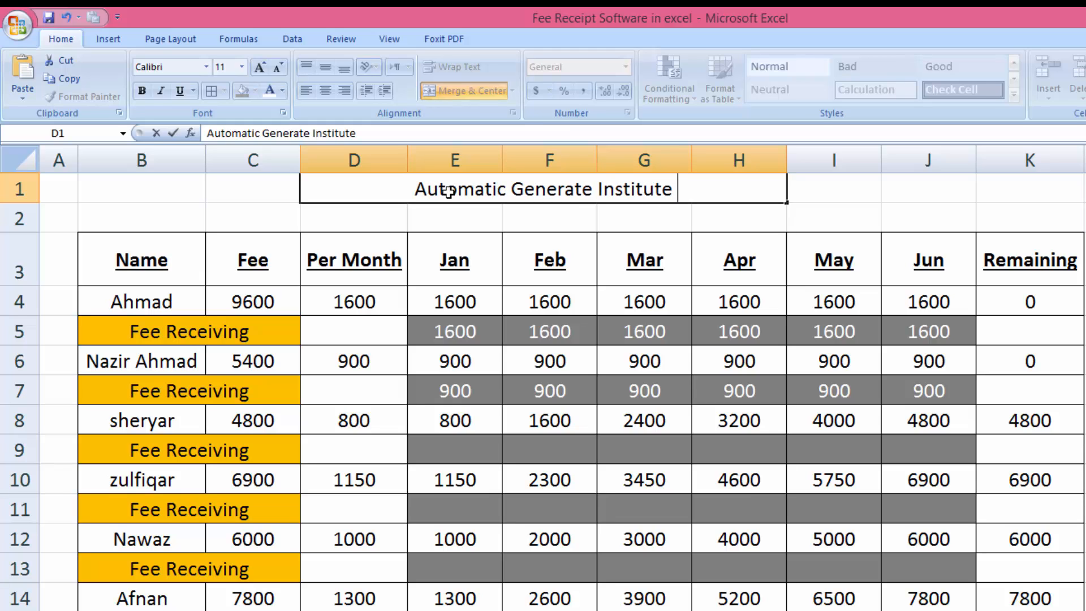
# Merge and centre D2:H2 and enter "Fee Management" as the subtitle below the institute name
pyautogui.moveTo(386, 211); pyautogui.dragTo(803, 214)
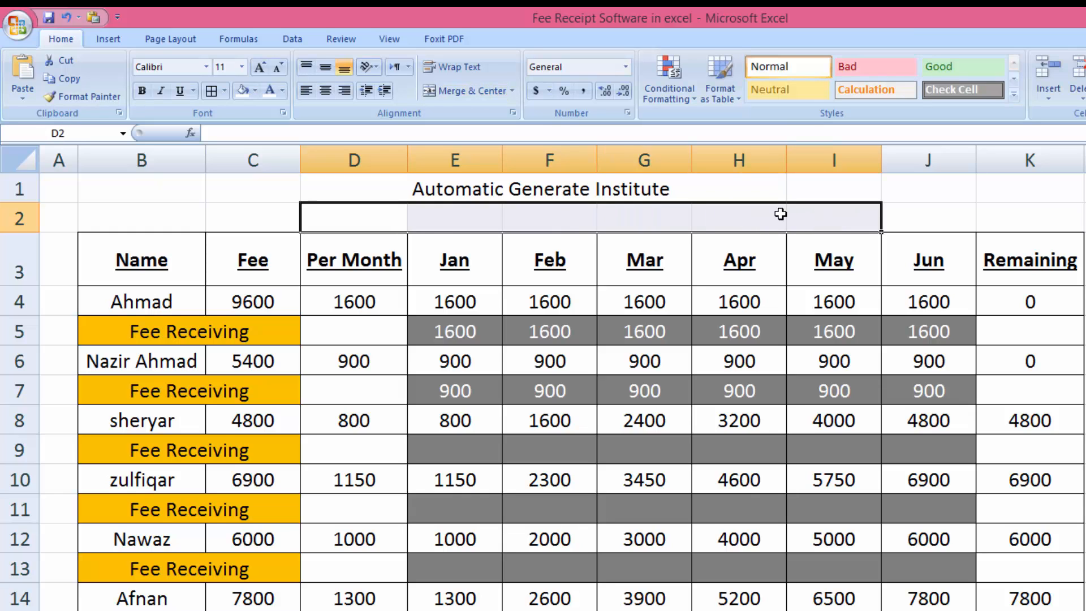
pyautogui.moveTo(372, 219); pyautogui.dragTo(688, 213)
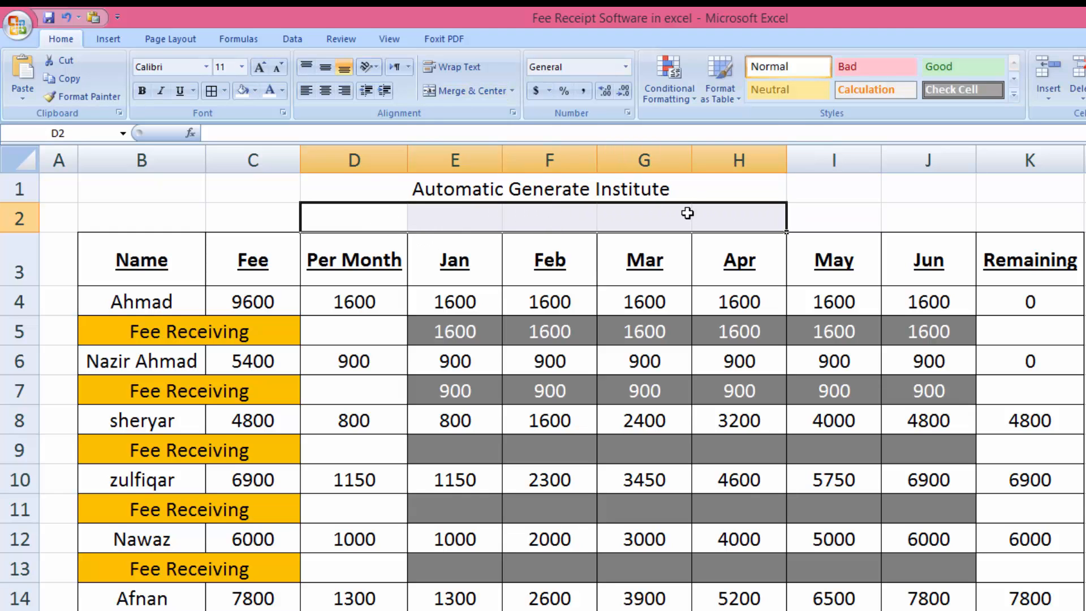
pyautogui.click(451, 90)
pyautogui.write('Fe')
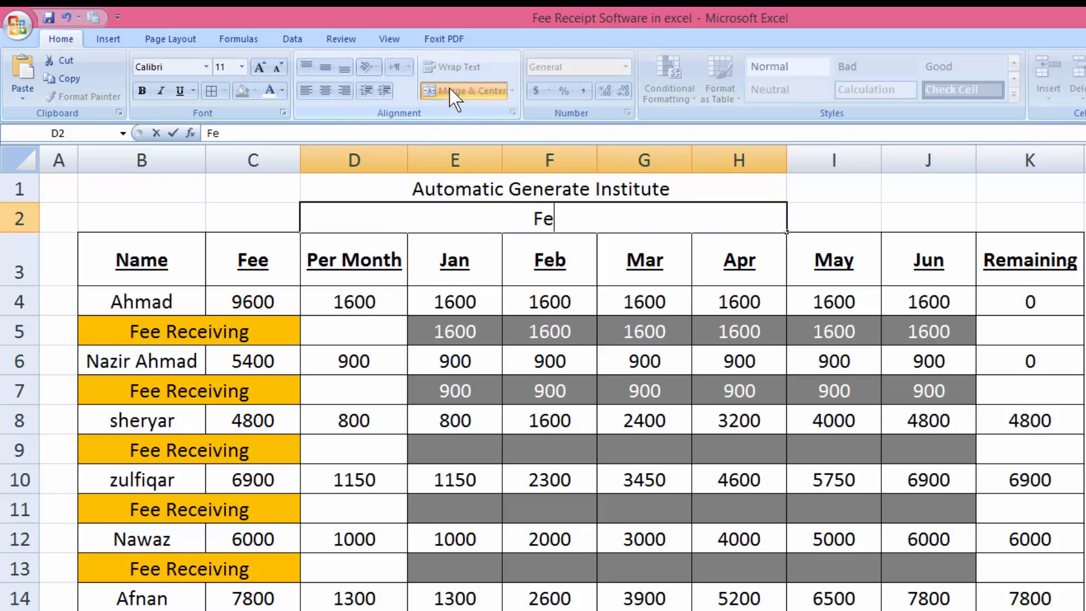
pyautogui.write('e Maa')
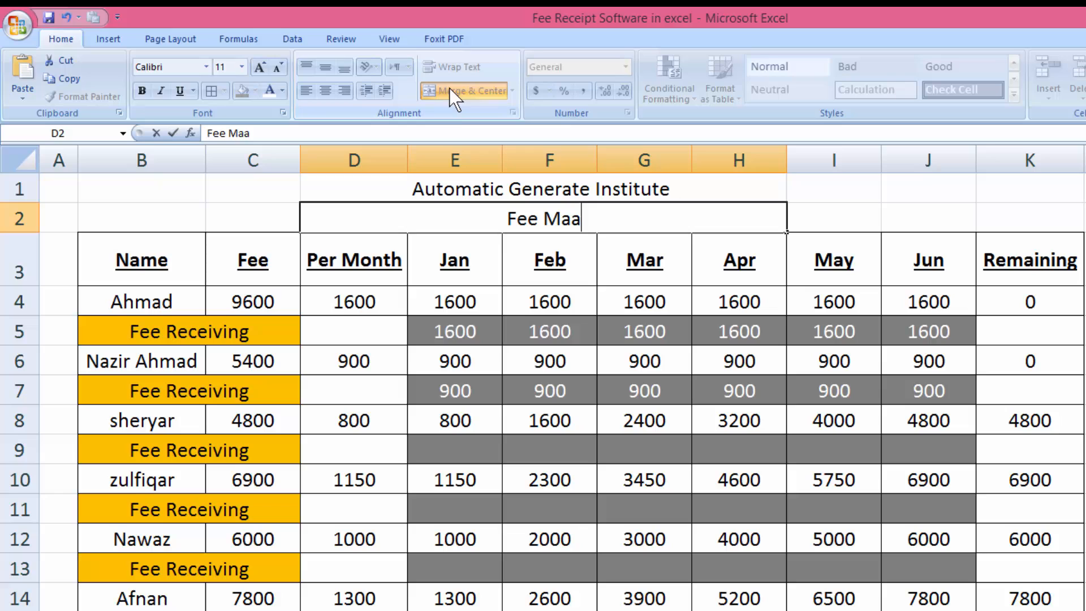
pyautogui.press('BackSpace')
pyautogui.write('nagement')
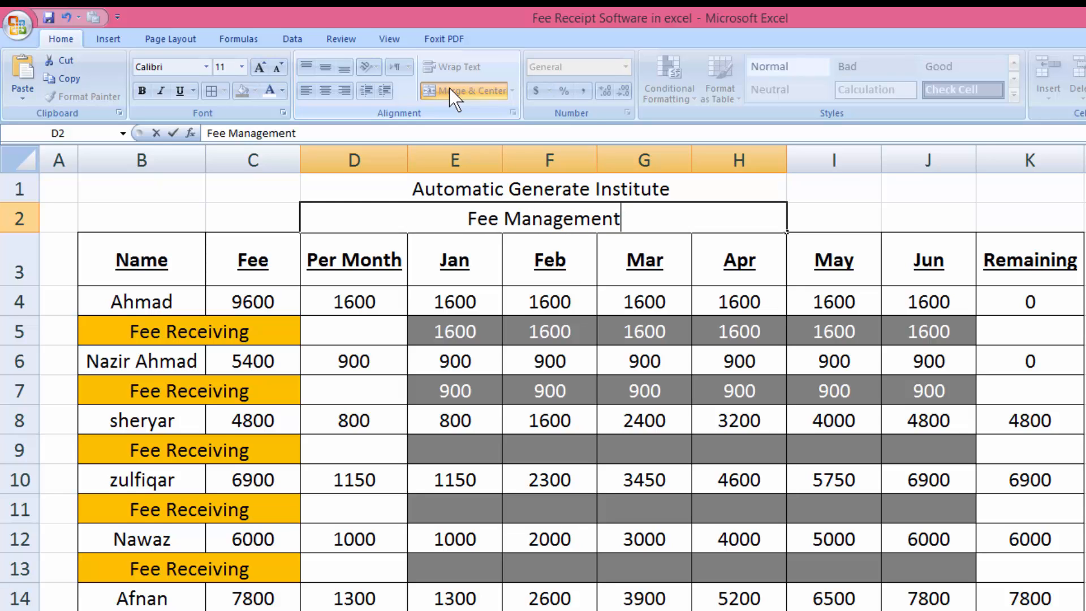
pyautogui.press('Tab')
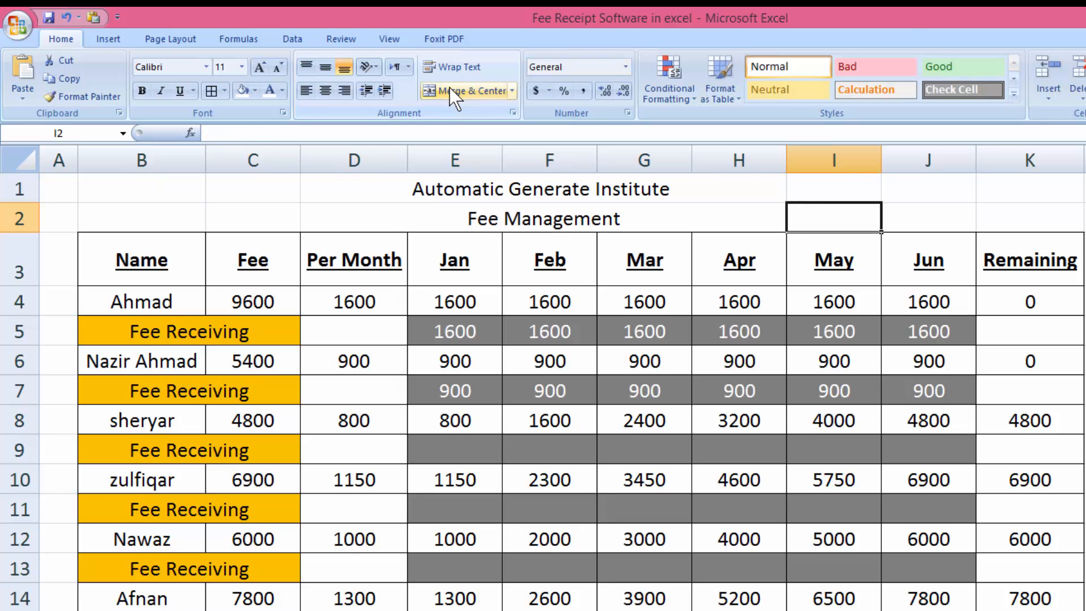
# Format both title rows (D1:H2) as bold 12-point text with the standard orange fill
pyautogui.moveTo(379, 197); pyautogui.dragTo(383, 209)
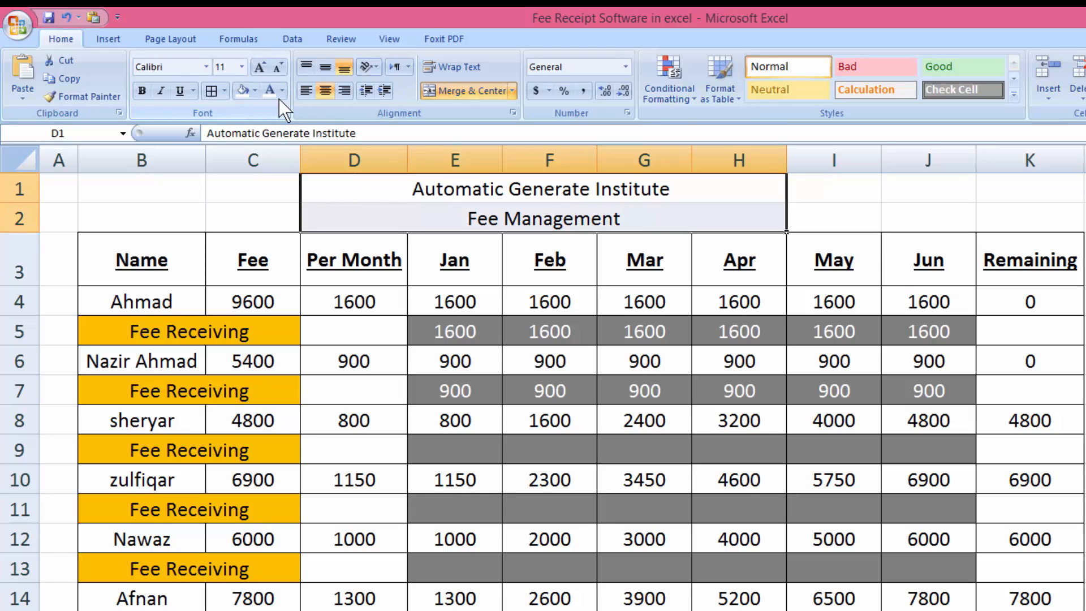
pyautogui.click(264, 70)
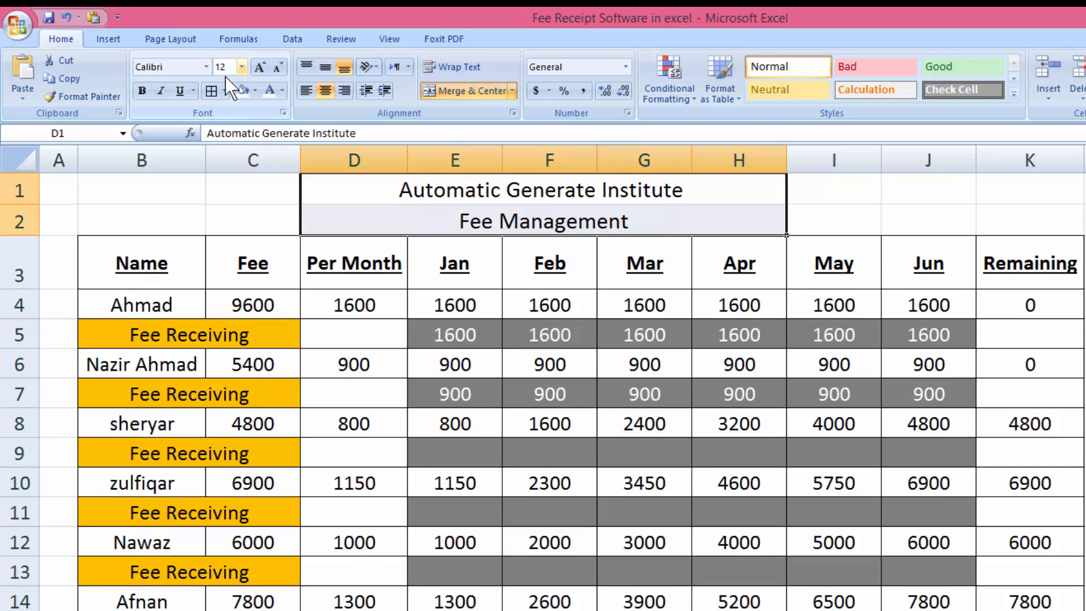
pyautogui.click(146, 92)
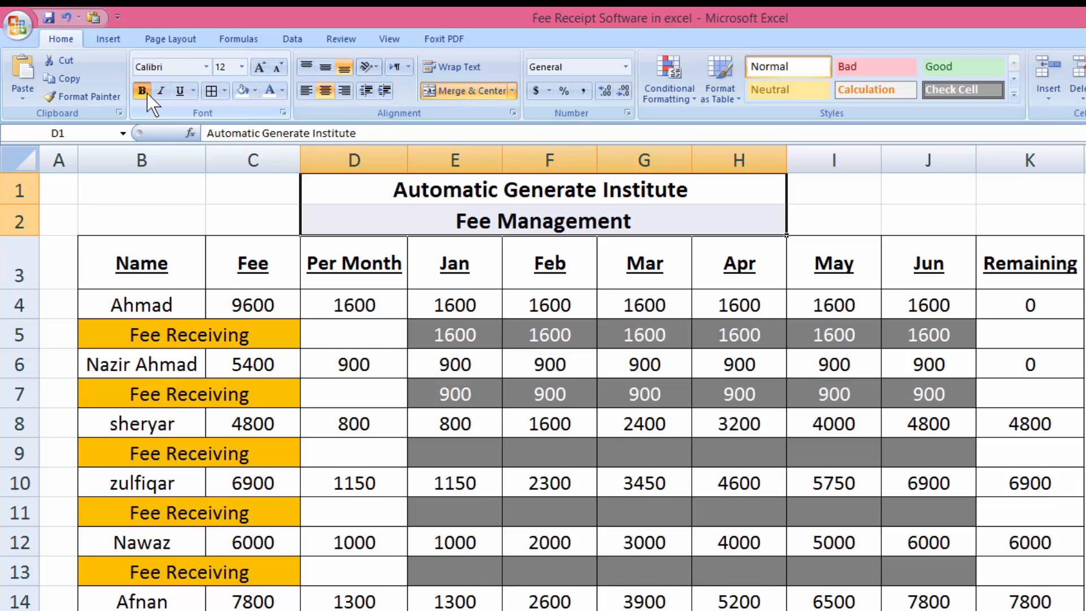
pyautogui.click(255, 92)
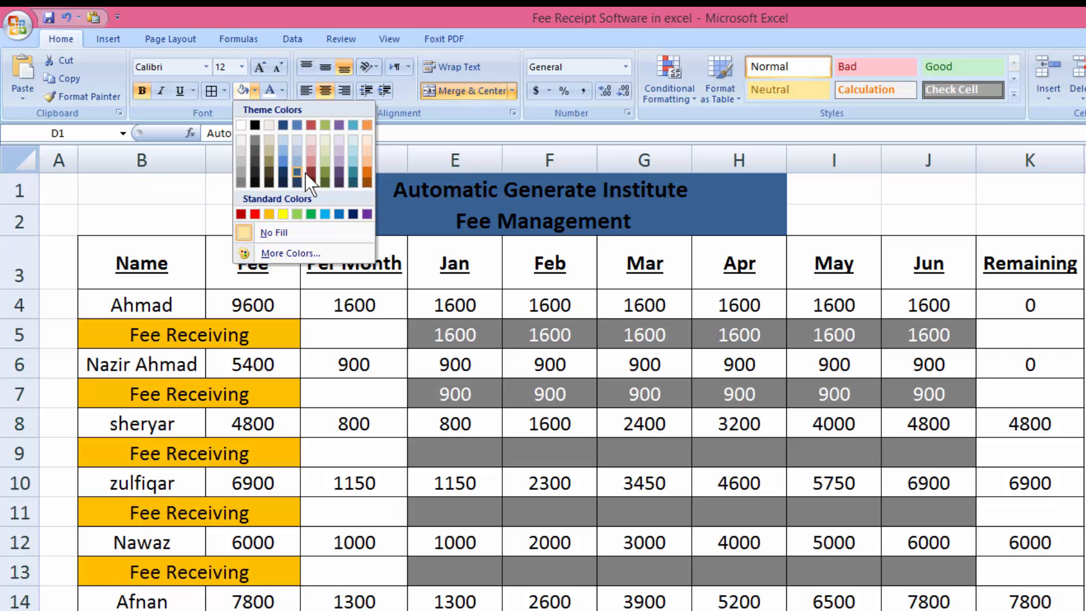
pyautogui.click(269, 214)
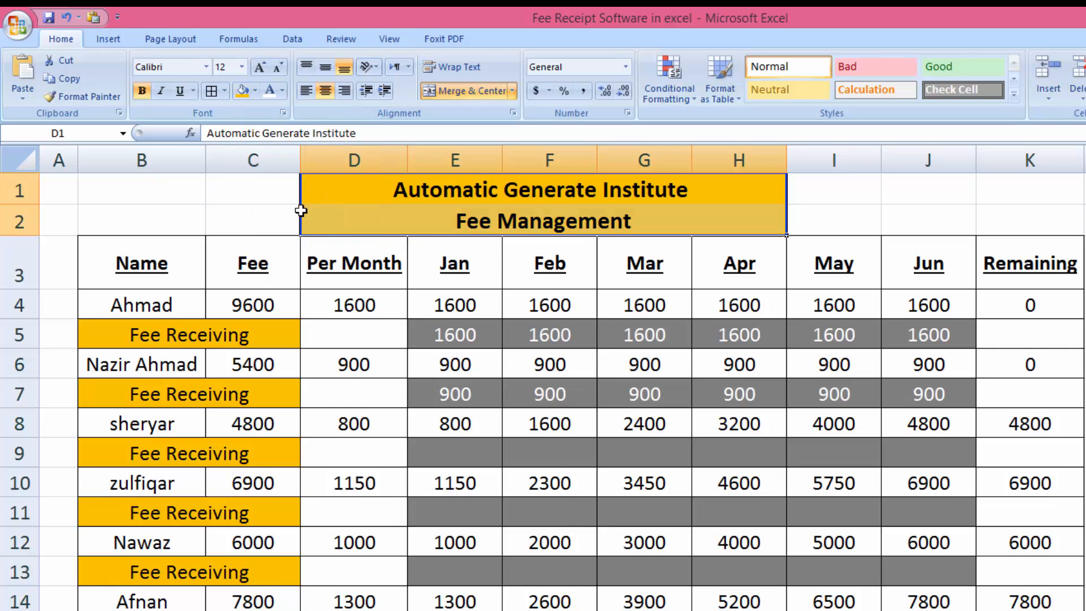
# Give the institute title in D1:H1 a standard dark blue fill and white text
pyautogui.click(420, 193)
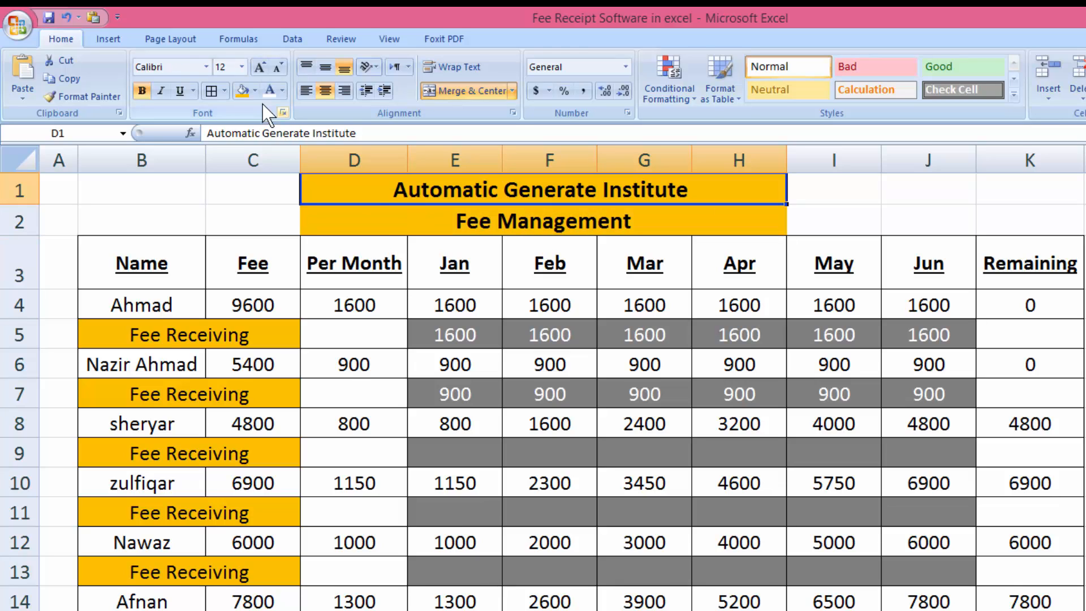
pyautogui.click(255, 92)
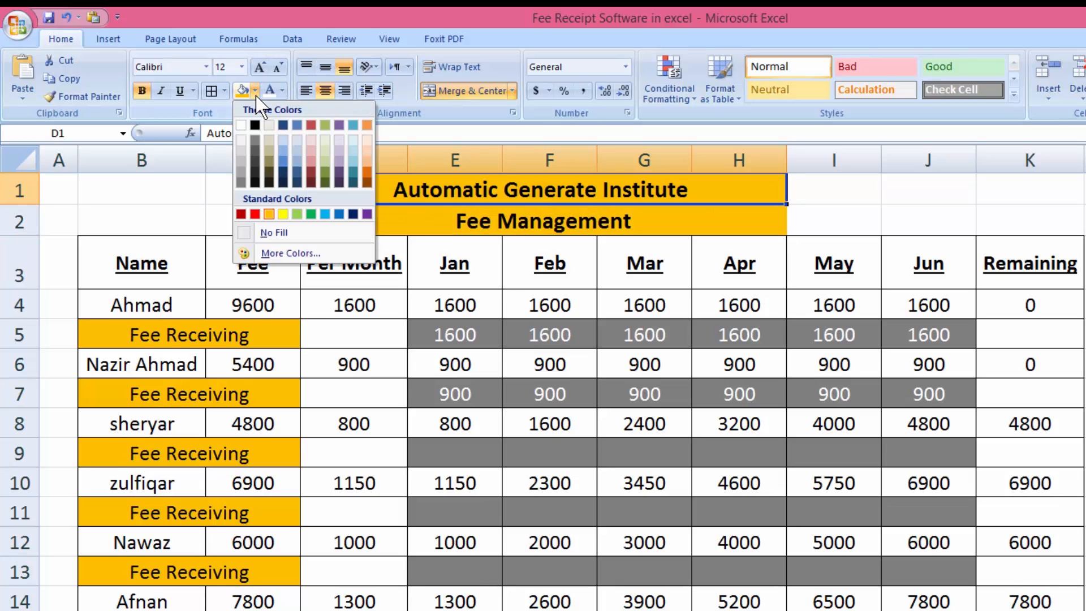
pyautogui.click(353, 213)
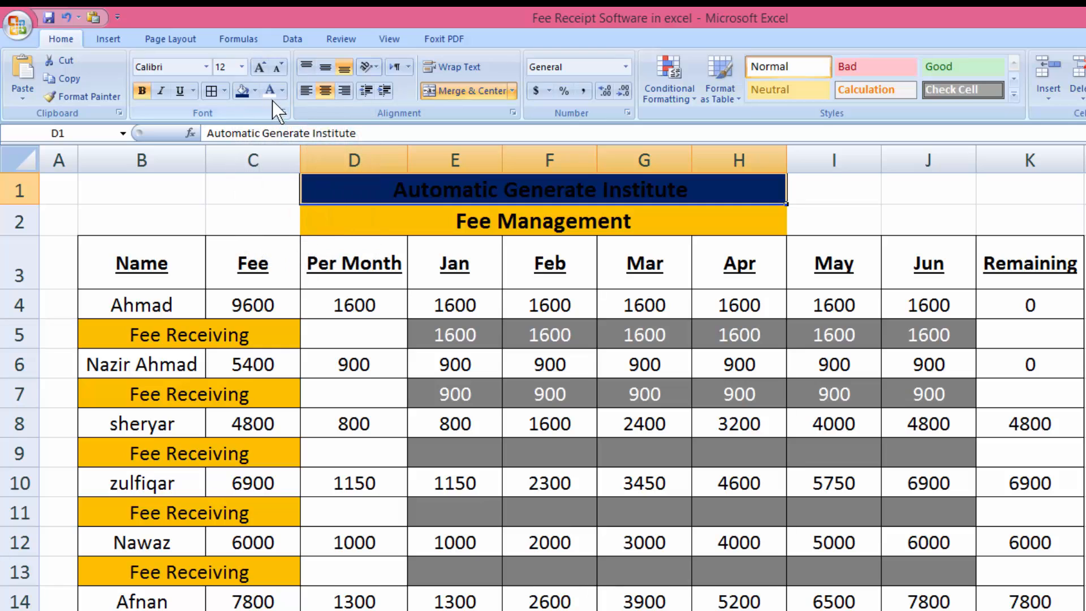
pyautogui.click(271, 95)
pyautogui.click(636, 347)
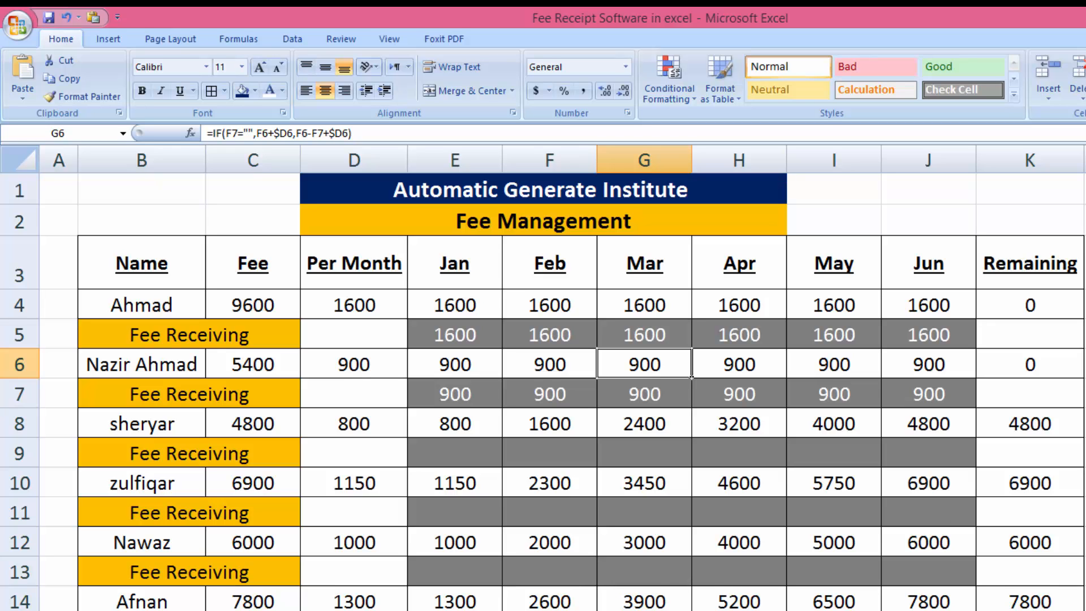
# Examine the IF formula and its cell references for the first student's remaining balance in K4, leaving it unchanged
pyautogui.scroll(-3, 543, 377)
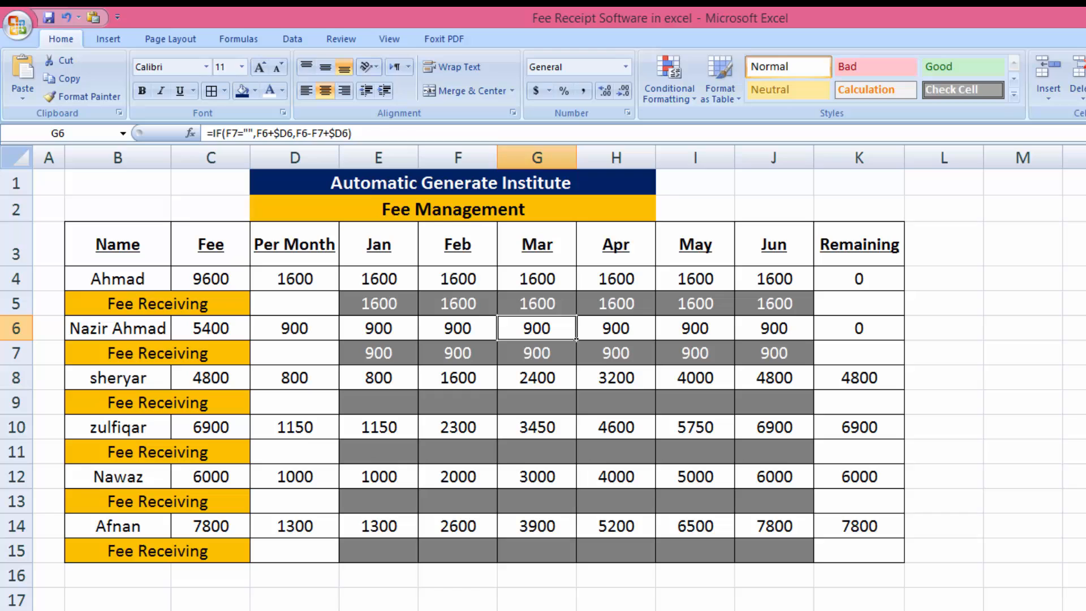
pyautogui.click(879, 606)
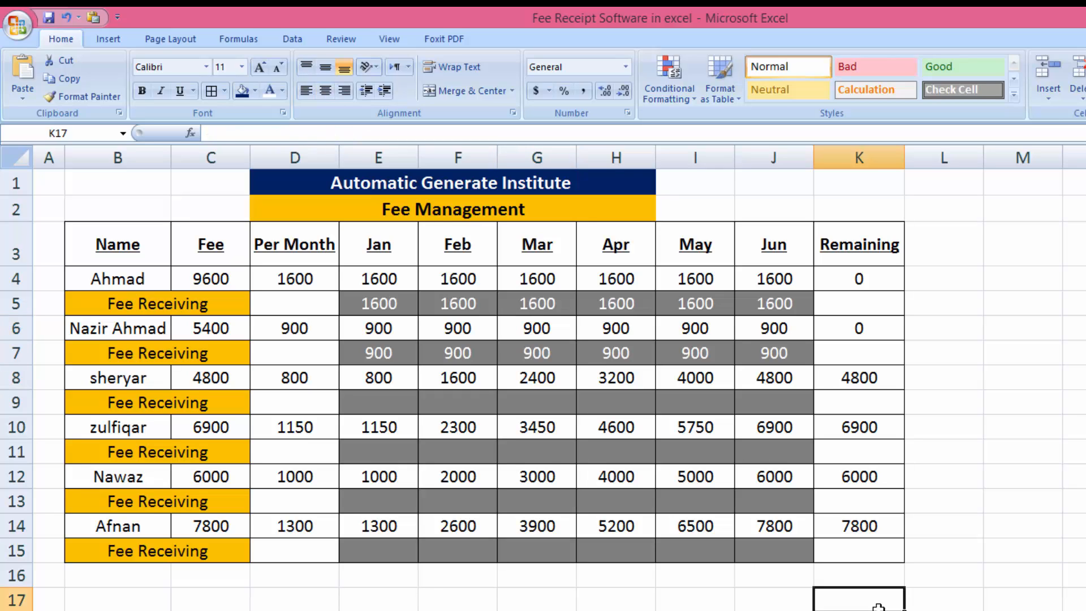
pyautogui.click(876, 279)
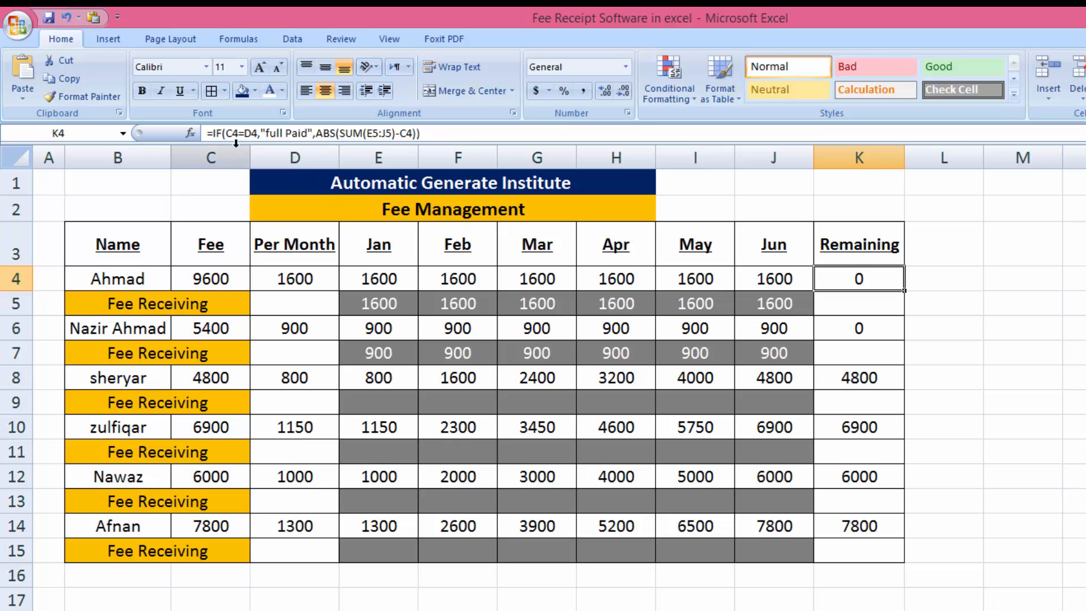
pyautogui.doubleClick(849, 281)
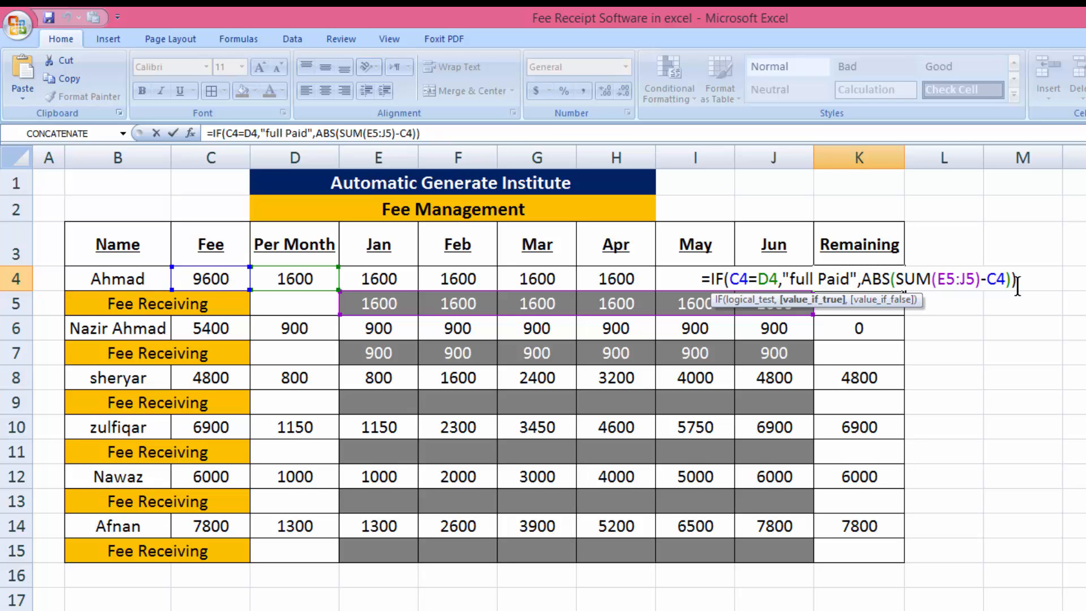
pyautogui.click(1017, 282)
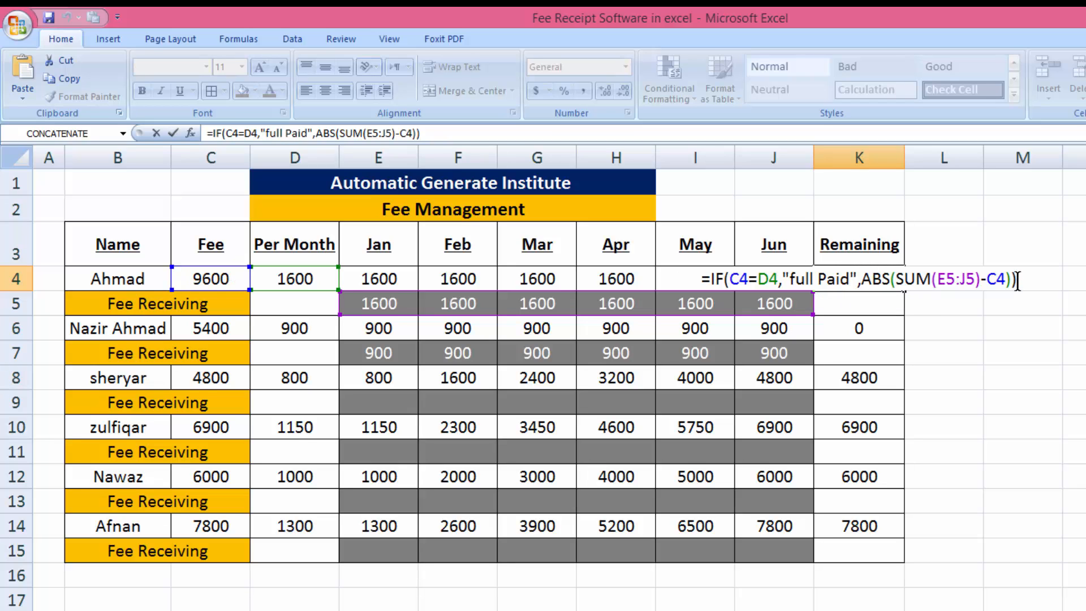
pyautogui.press('Return')
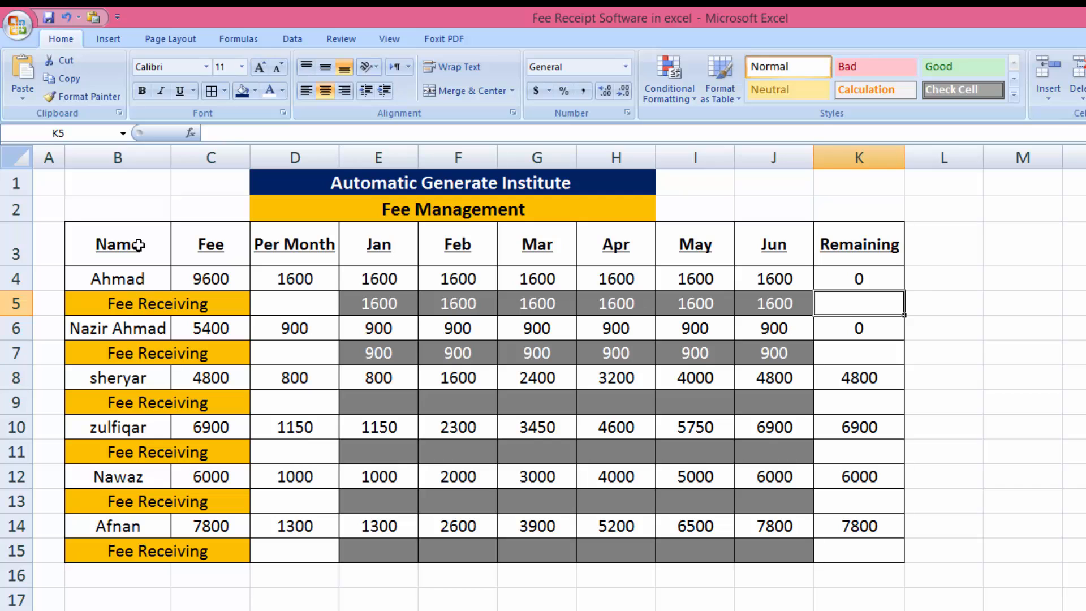
# Format the header row B3:K3 with the darkest orange theme fill (brown) and white 14-point text
pyautogui.moveTo(138, 243); pyautogui.dragTo(820, 249)
pyautogui.click(255, 90)
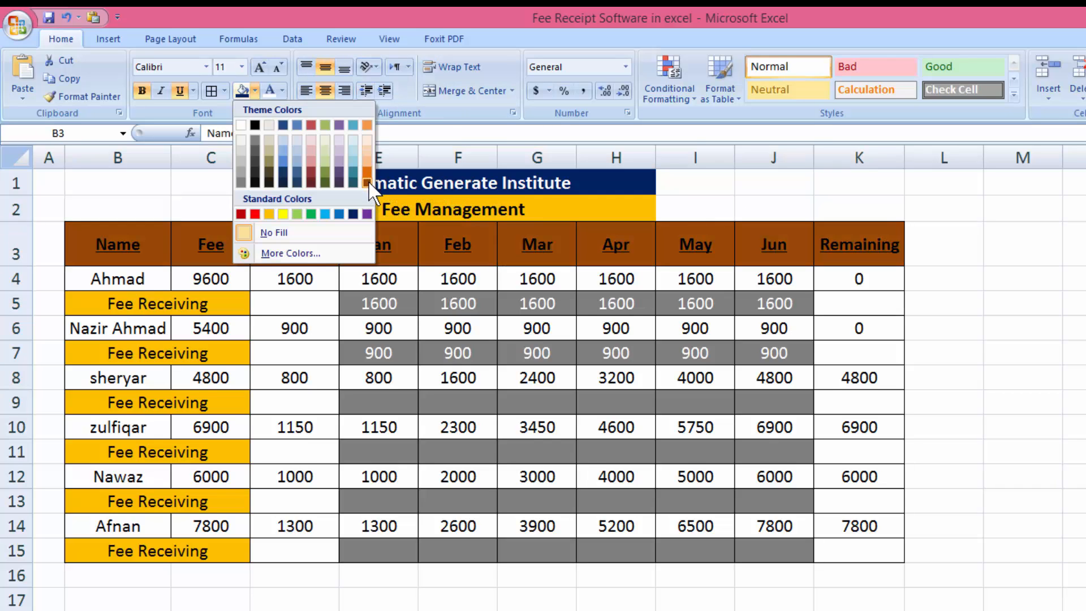
pyautogui.click(367, 183)
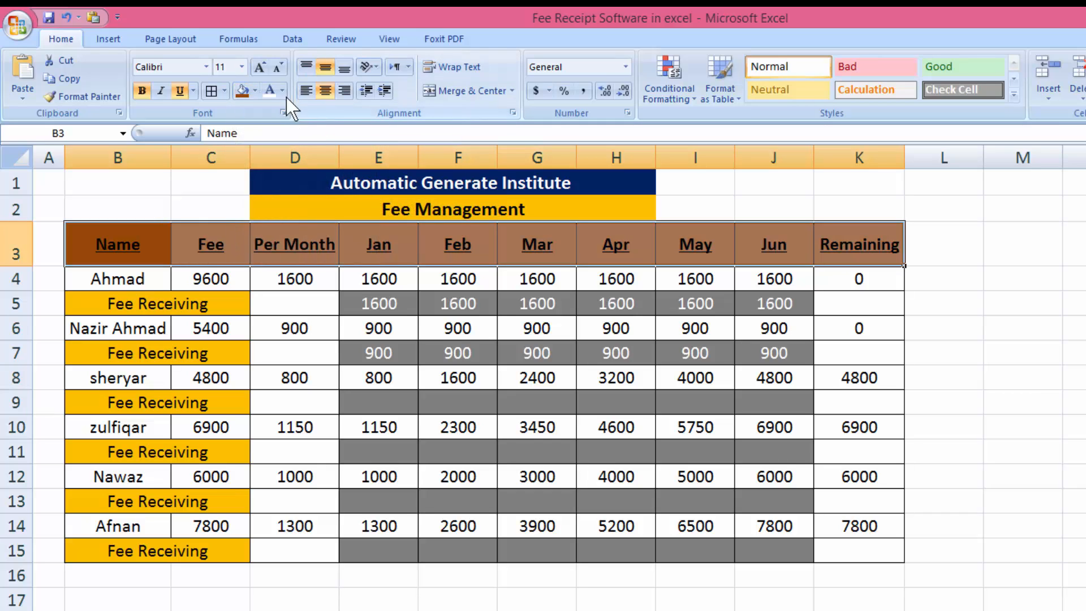
pyautogui.click(269, 95)
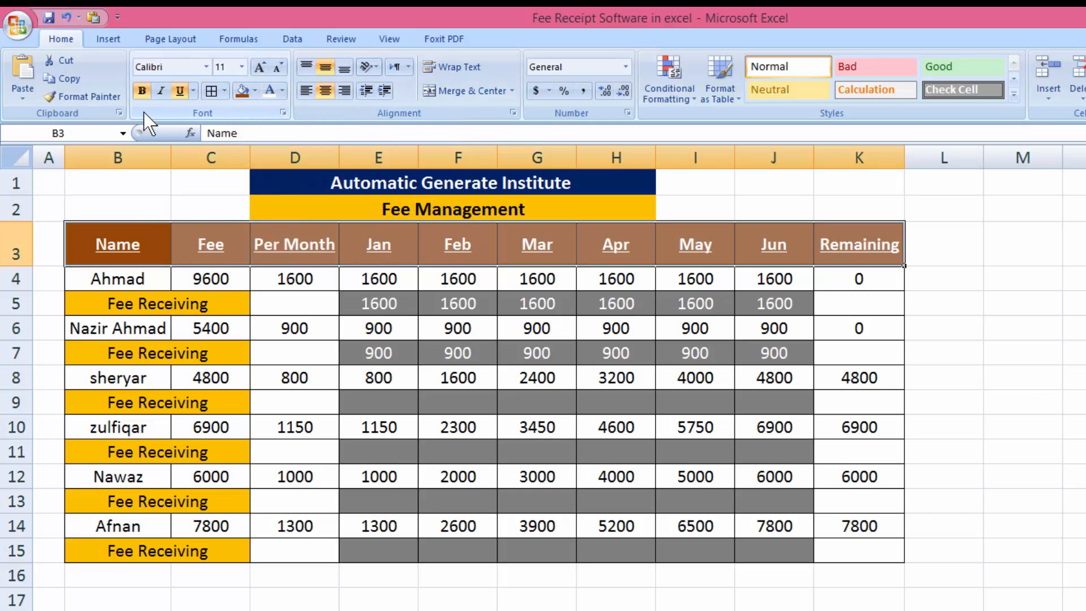
pyautogui.click(253, 69)
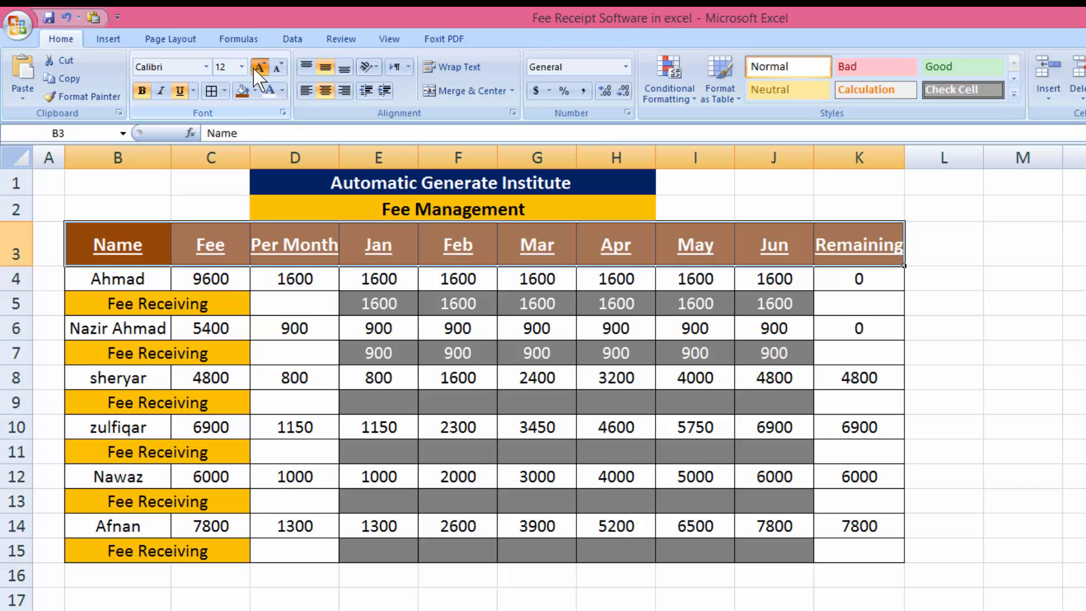
pyautogui.click(253, 69)
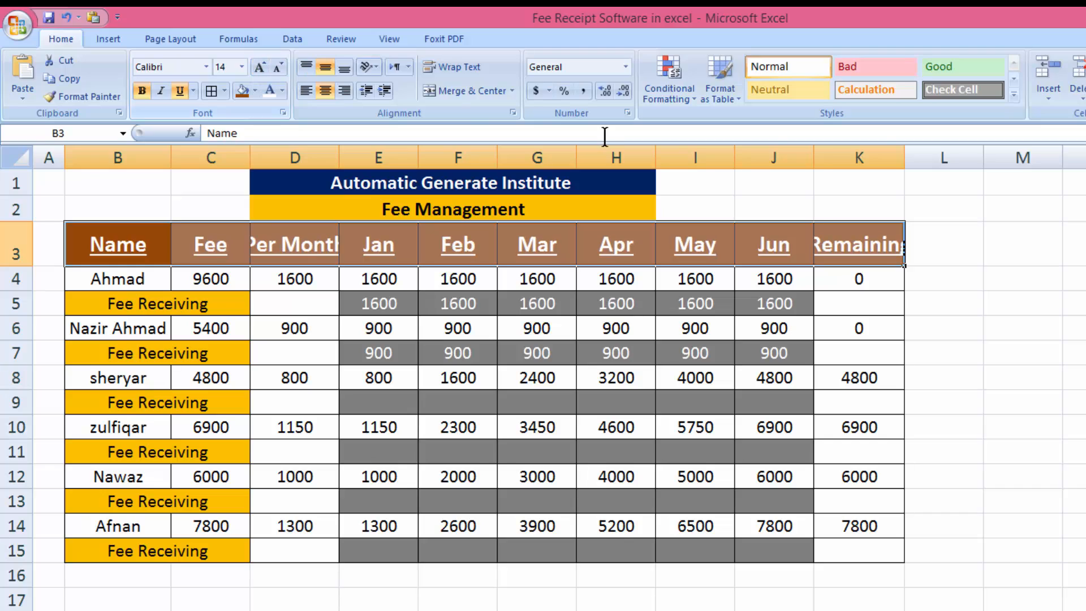
# Widen the Remaining and Per Month columns (K and D) to fit their enlarged headings
pyautogui.doubleClick(904, 154)
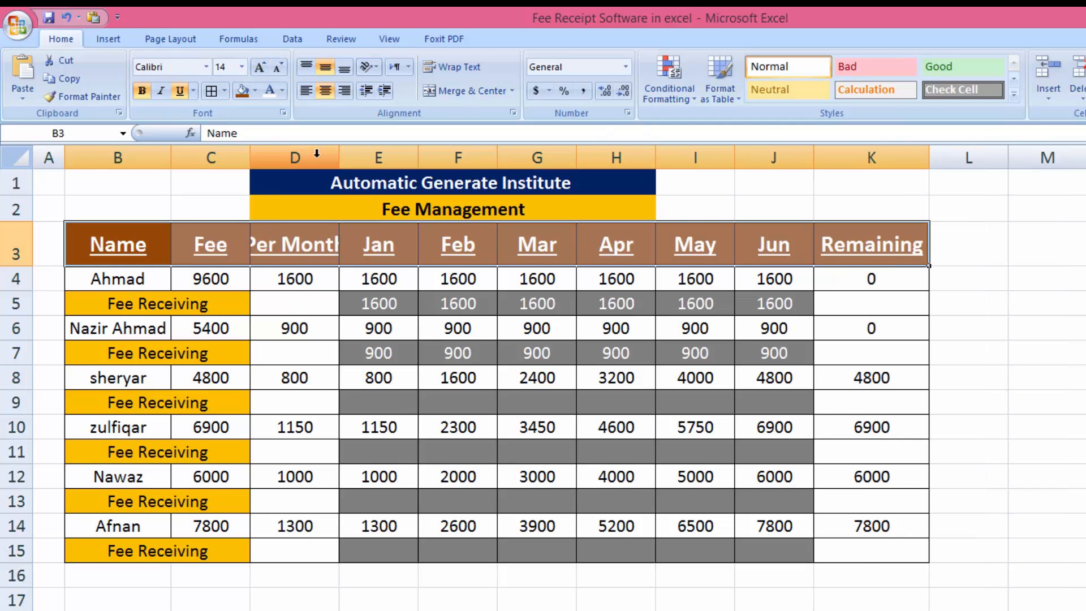
pyautogui.moveTo(338, 155); pyautogui.dragTo(366, 155)
pyautogui.click(308, 353)
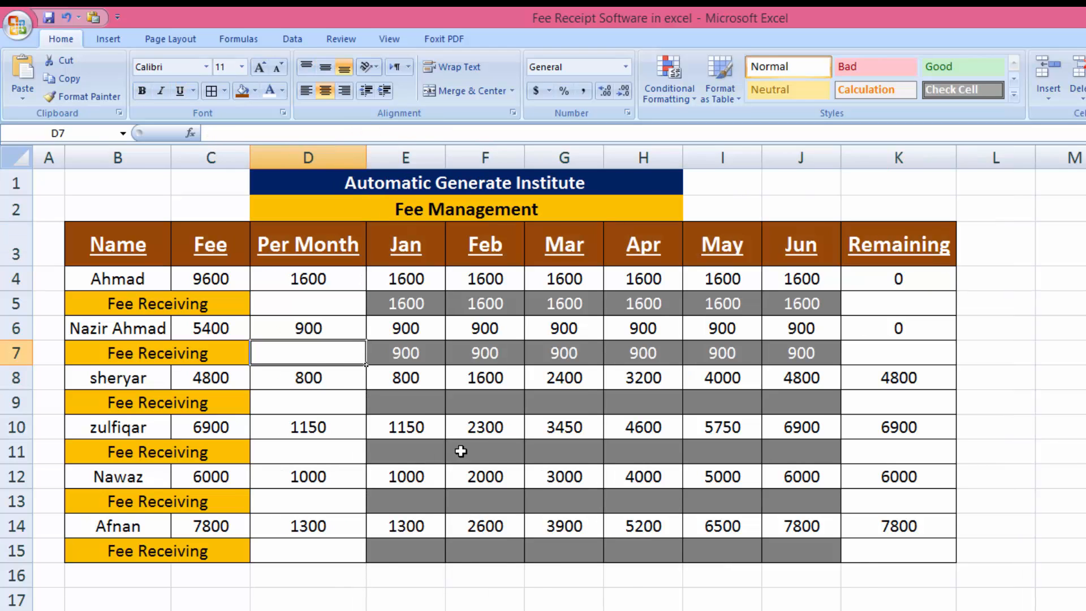